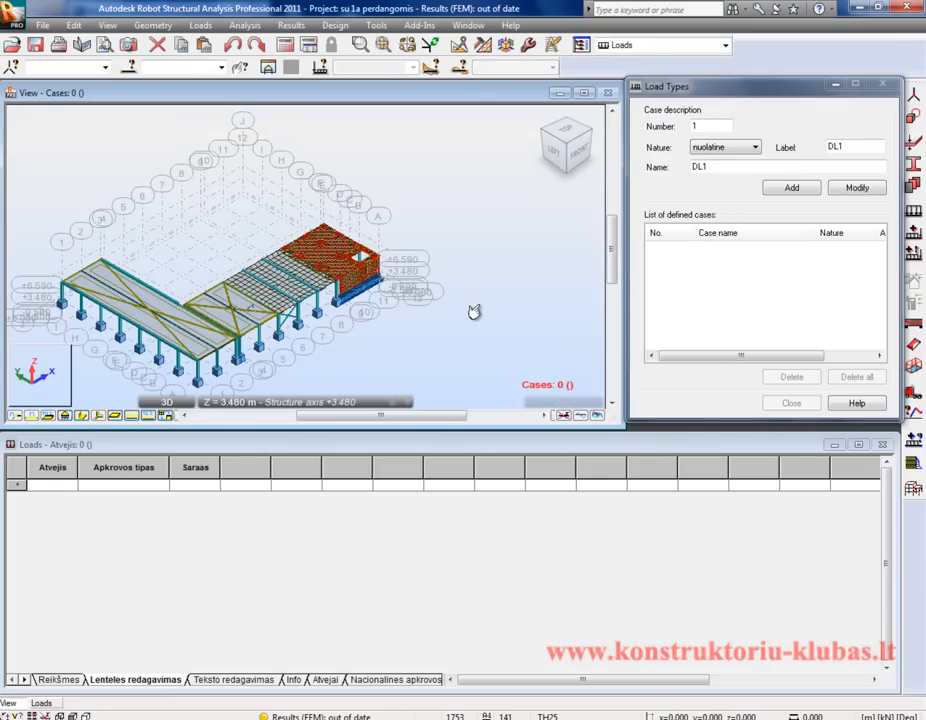
Step: Add a load case named Savas with the nuolatine (permanent) nature
double_click(751, 167)
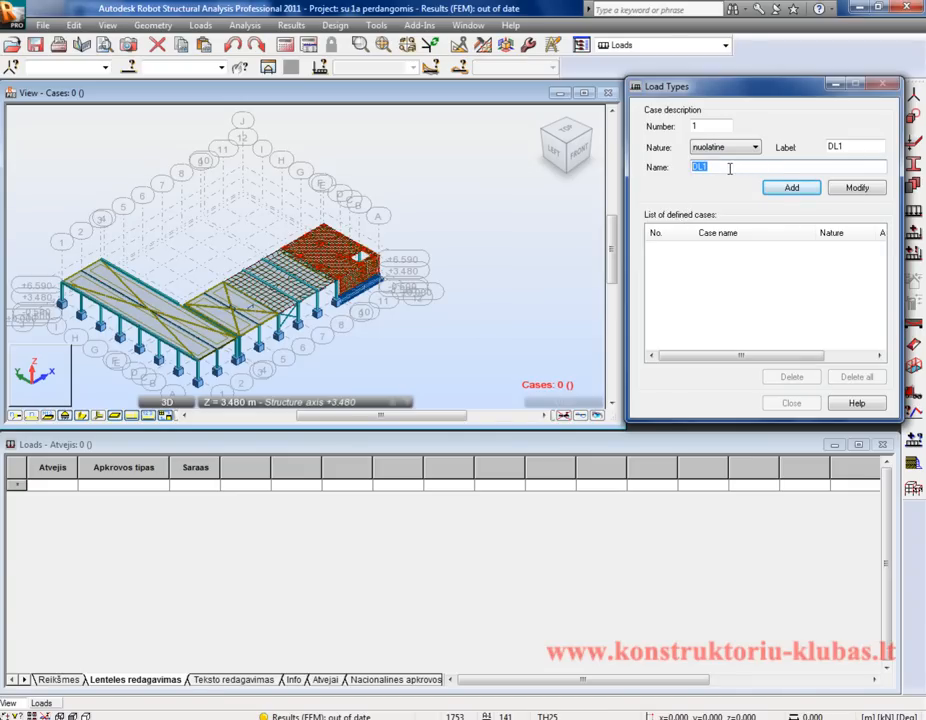
type("vas")
left_click(744, 149)
left_click(742, 149)
left_click(740, 167)
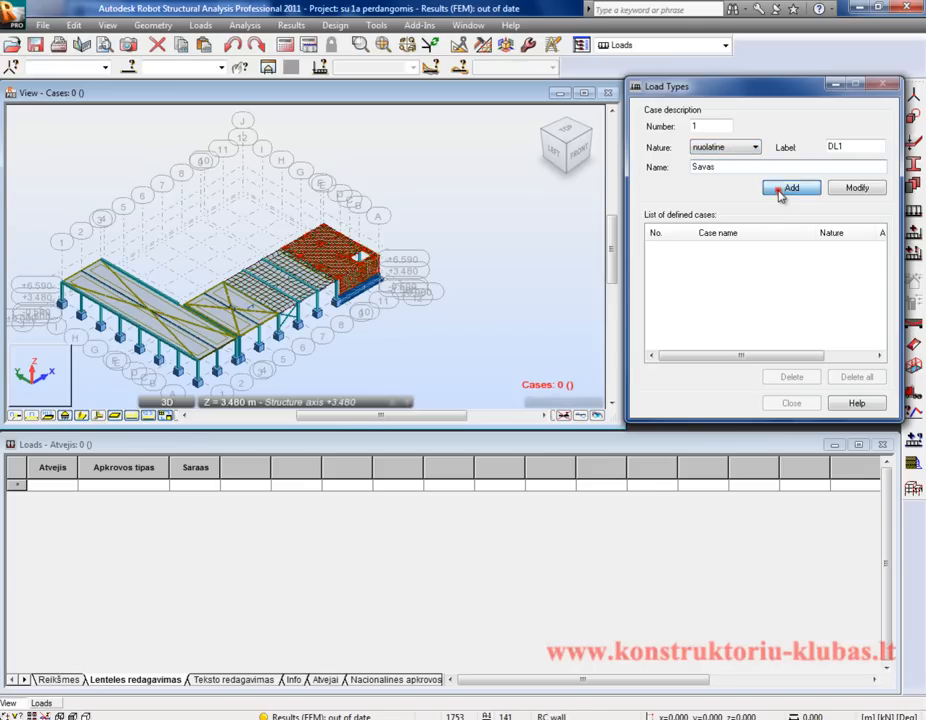
left_click(784, 191)
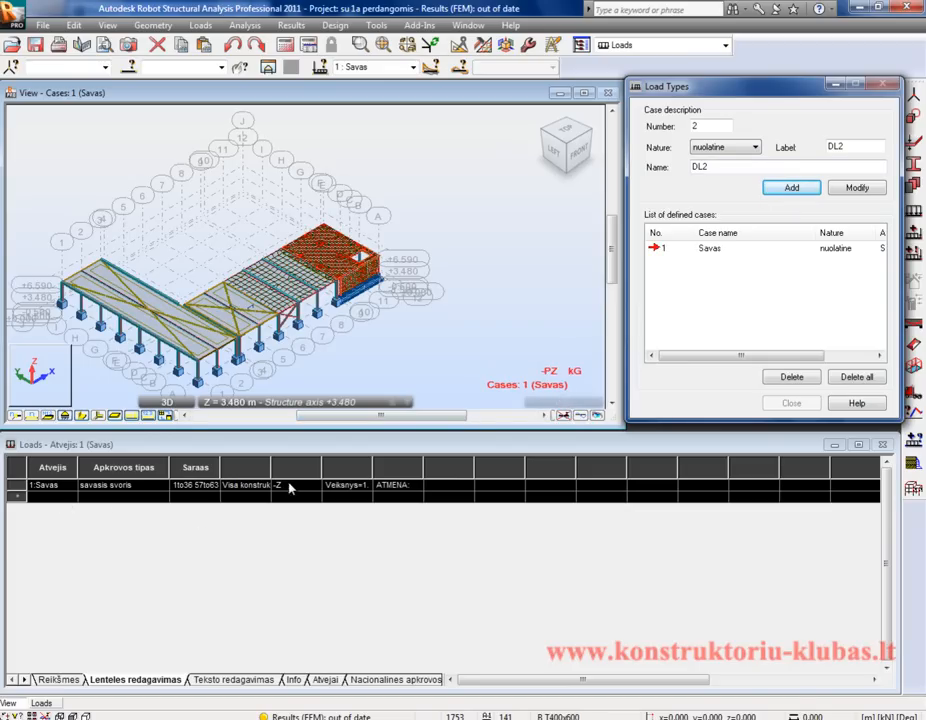
left_click(62, 497)
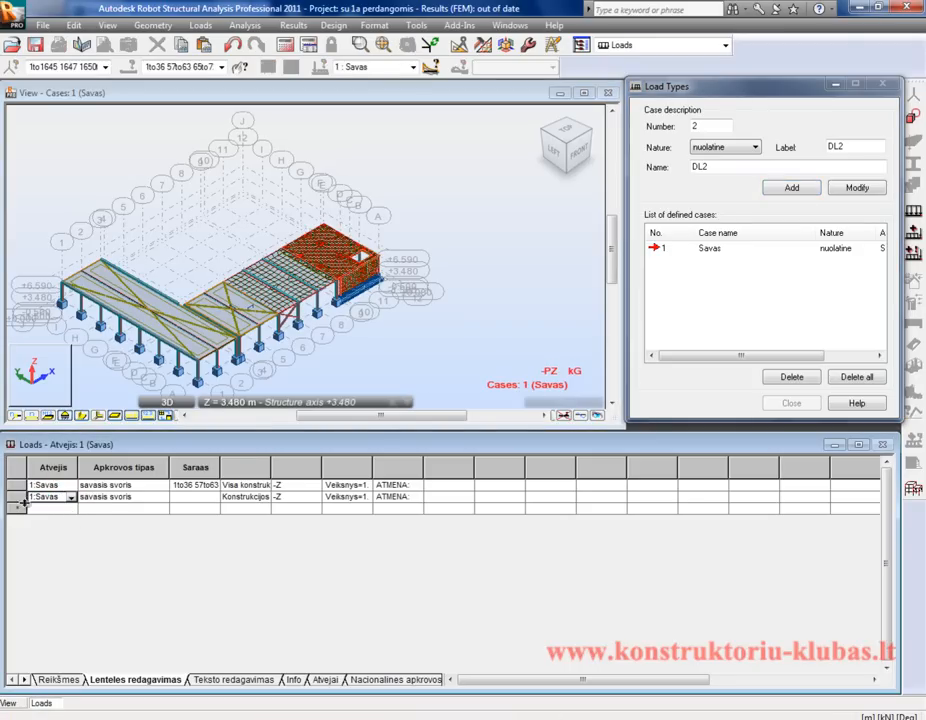
left_click(18, 497)
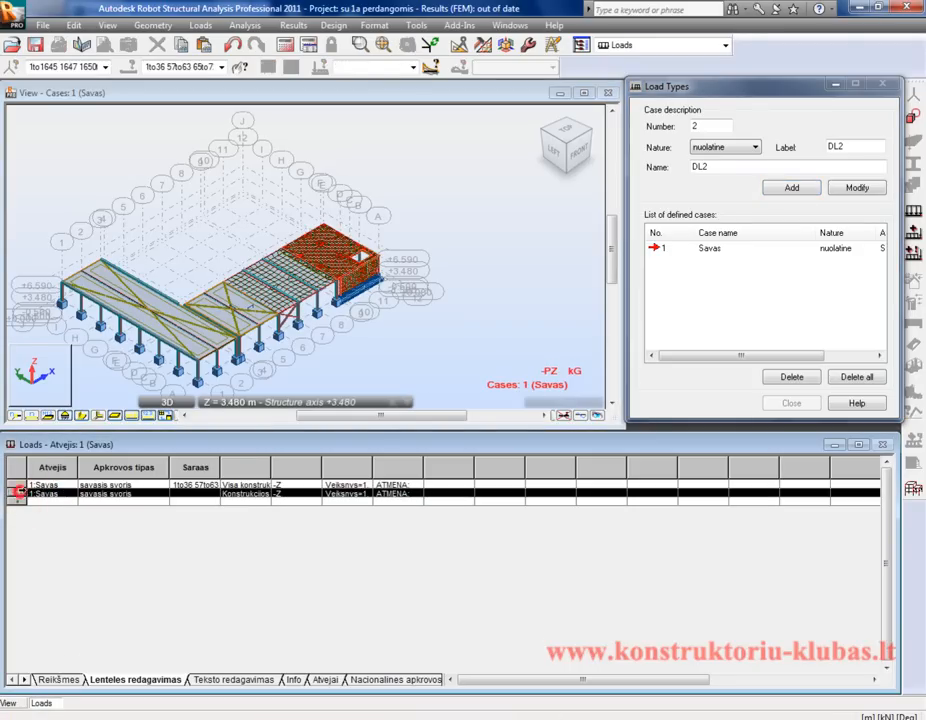
right_click(20, 496)
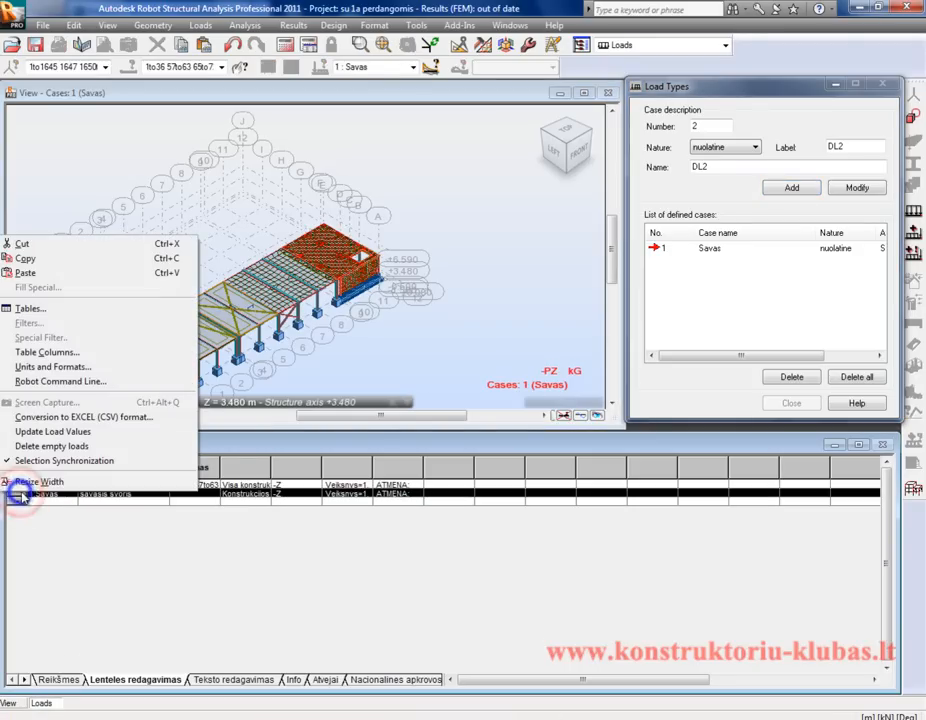
left_click(84, 447)
left_click(105, 528)
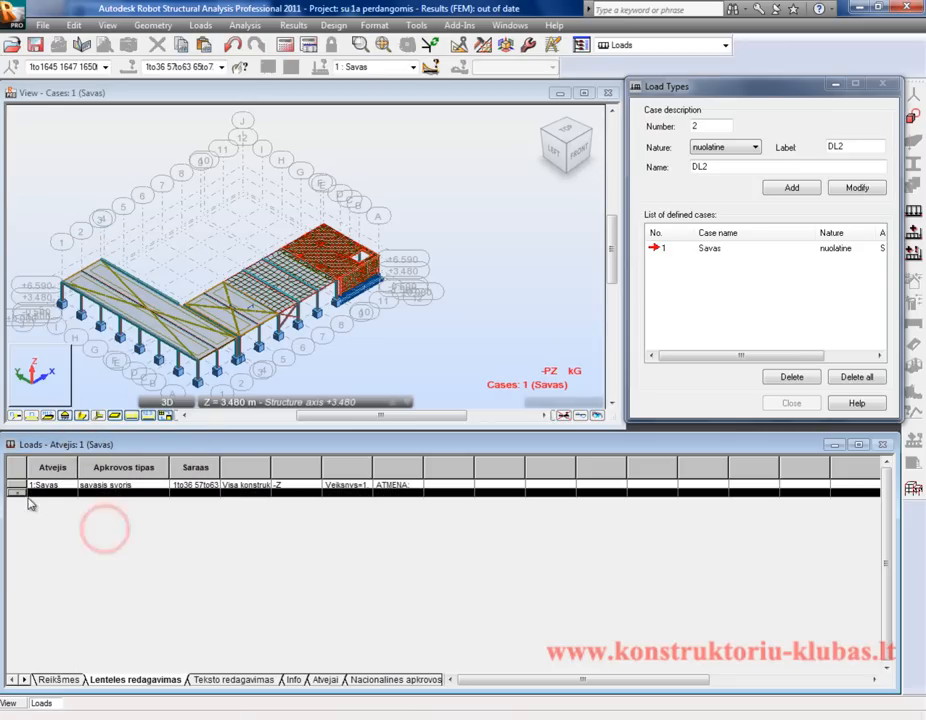
left_click(18, 489)
left_click(130, 565)
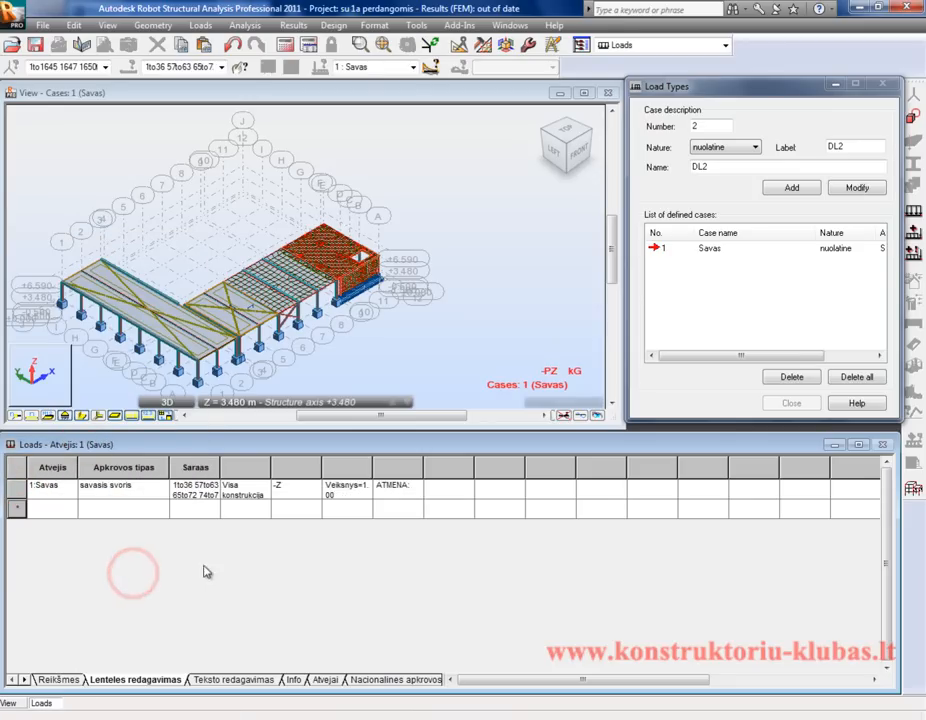
left_click(468, 348)
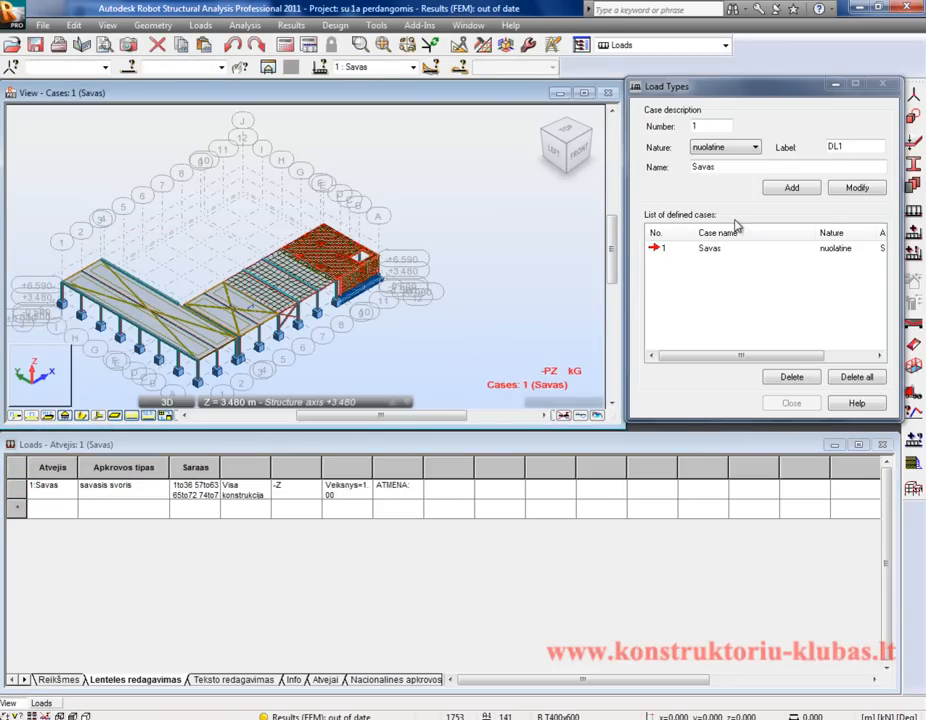
Step: Add a second load case named Grindys with the nuolatine (permanent) nature
double_click(796, 167)
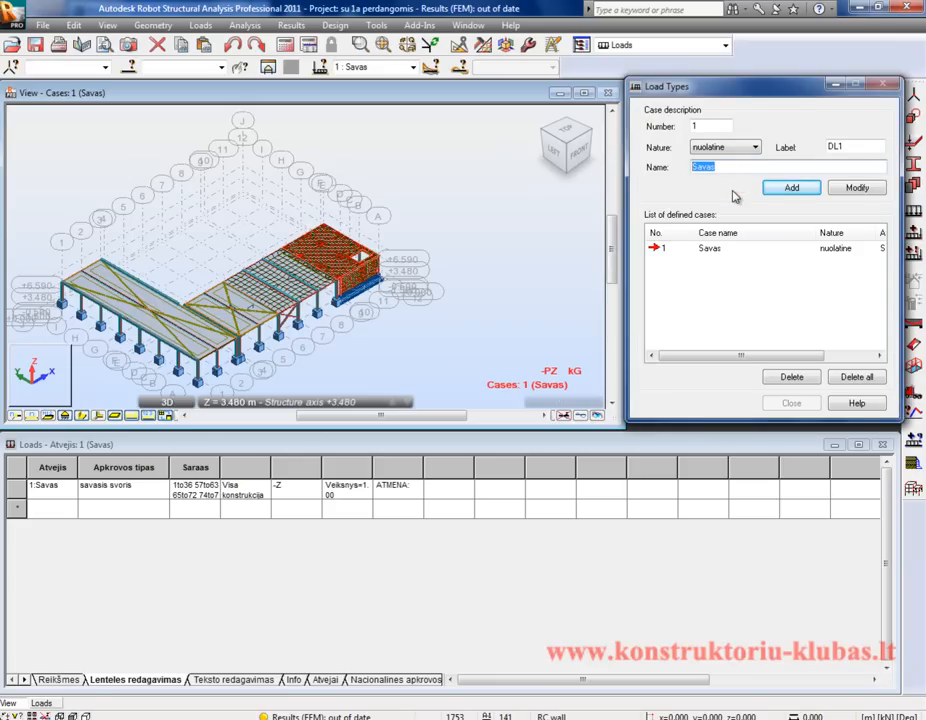
type("Grindys")
left_click(789, 190)
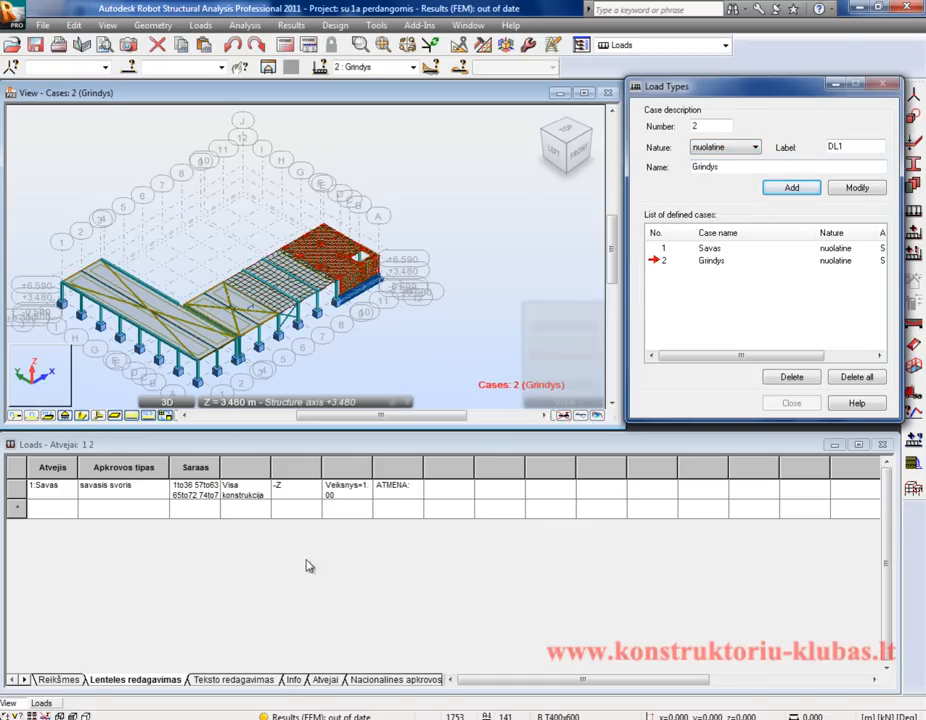
left_click_drag(787, 93, 779, 103)
Step: Open the load definition for the Grindys case and review its node, bar, self-weight and surface load types
left_click(913, 228)
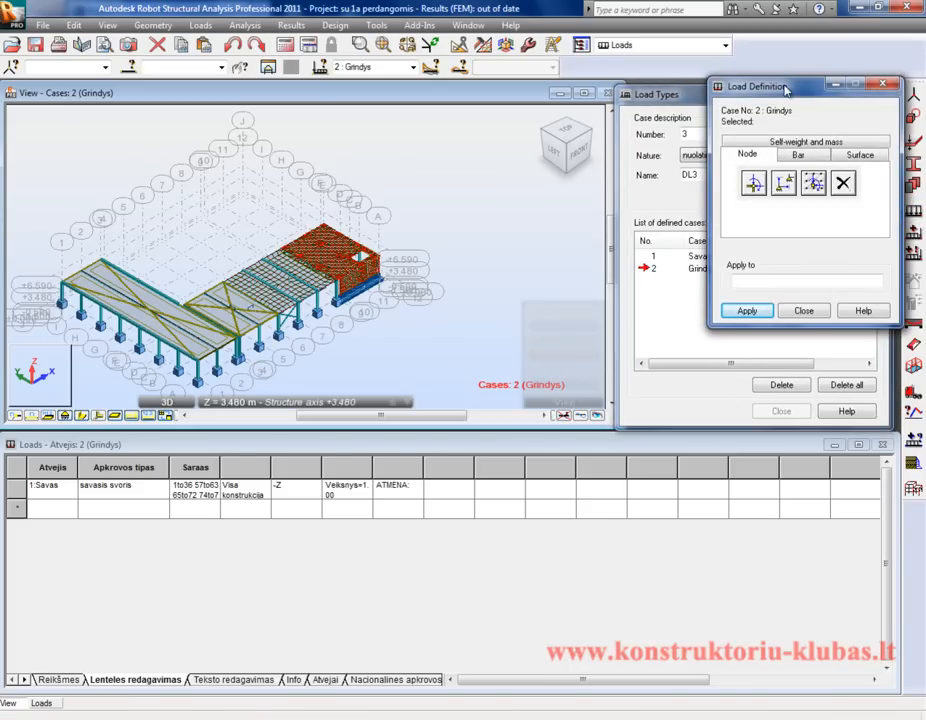
left_click_drag(795, 92, 716, 101)
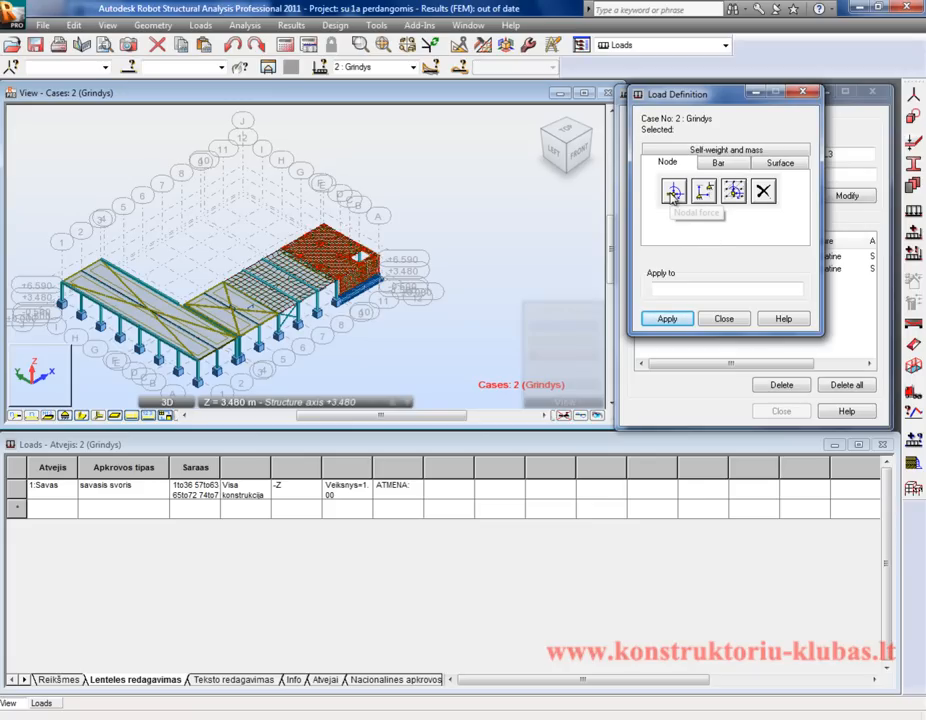
left_click(719, 163)
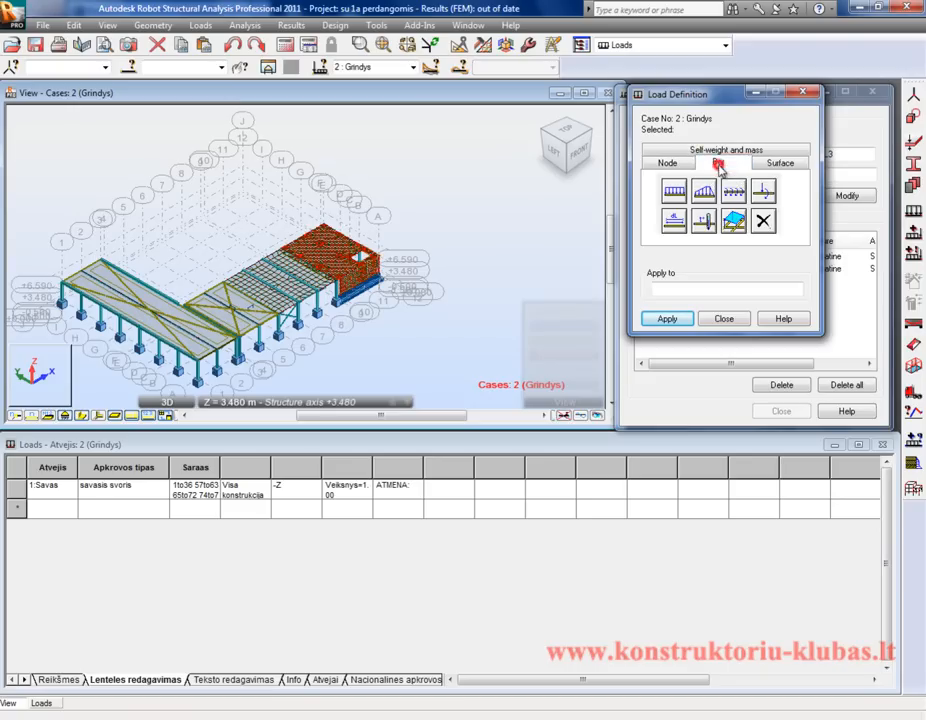
left_click(786, 162)
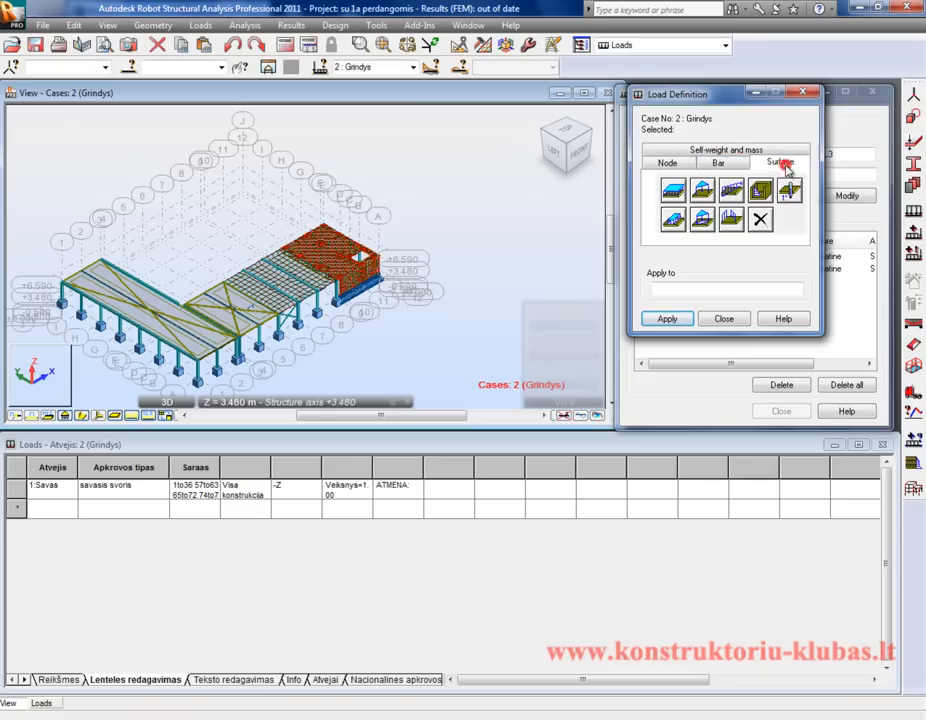
left_click(717, 163)
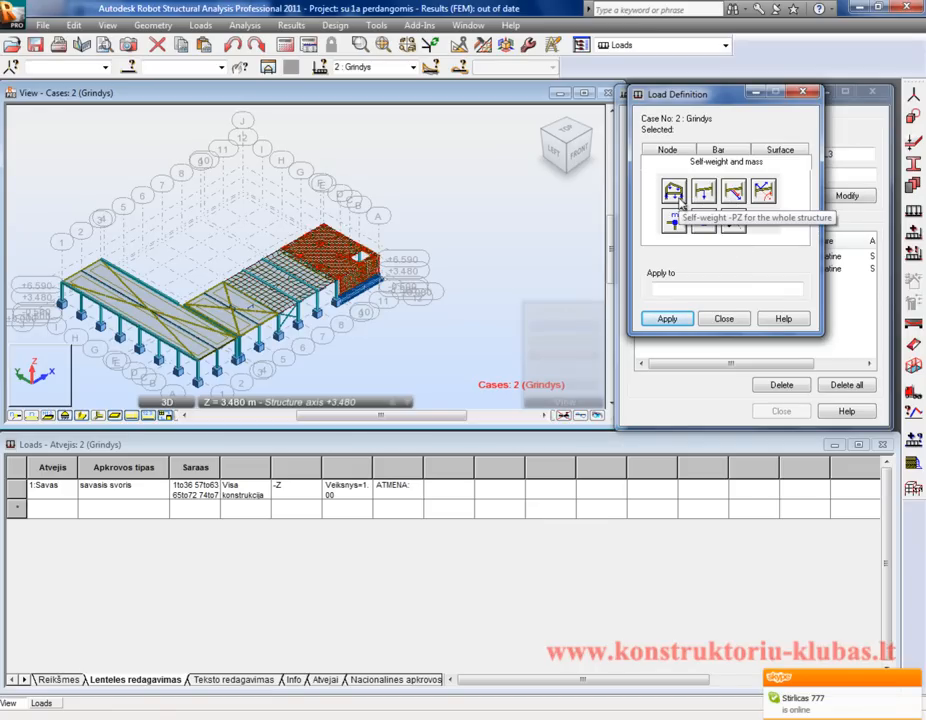
left_click(716, 150)
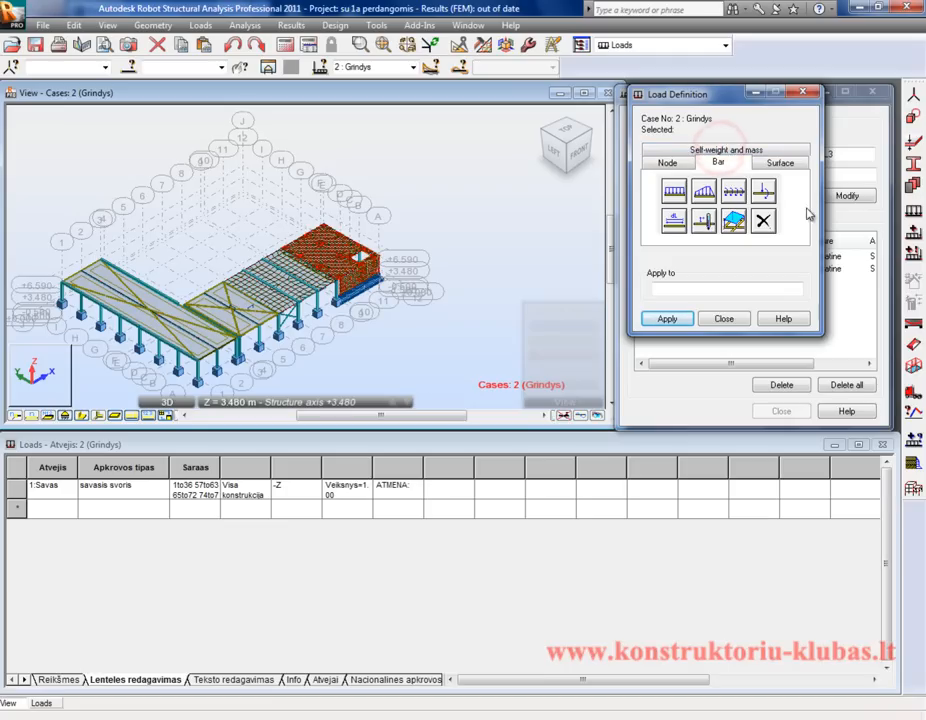
left_click(770, 165)
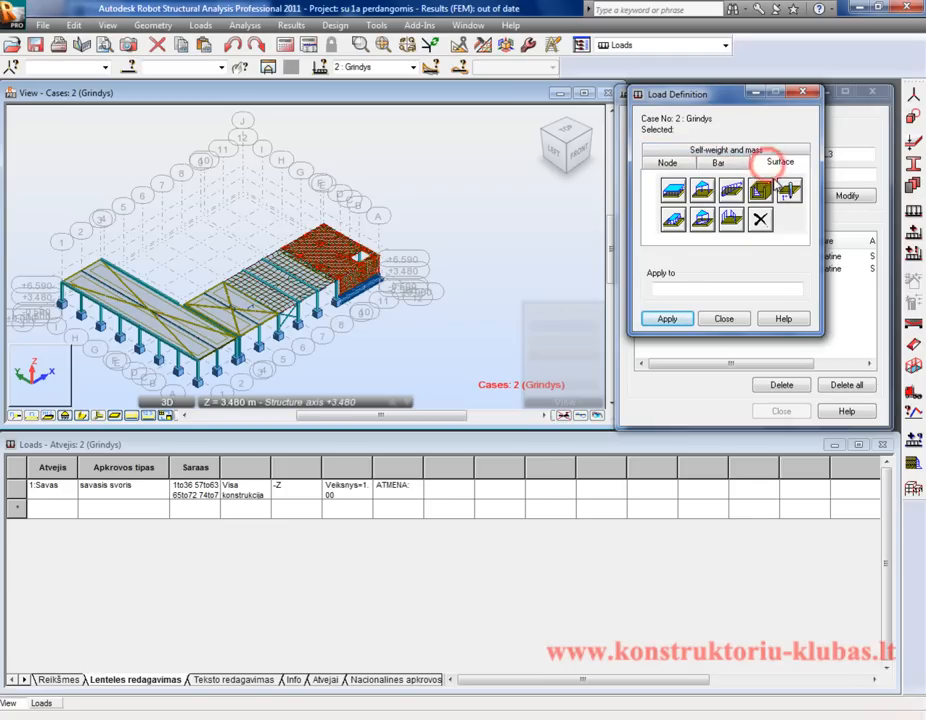
Step: Define a uniform planar surface load of -2 kPa in the global Z direction for the Grindys case
left_click(673, 193)
left_click(728, 276)
type("-2")
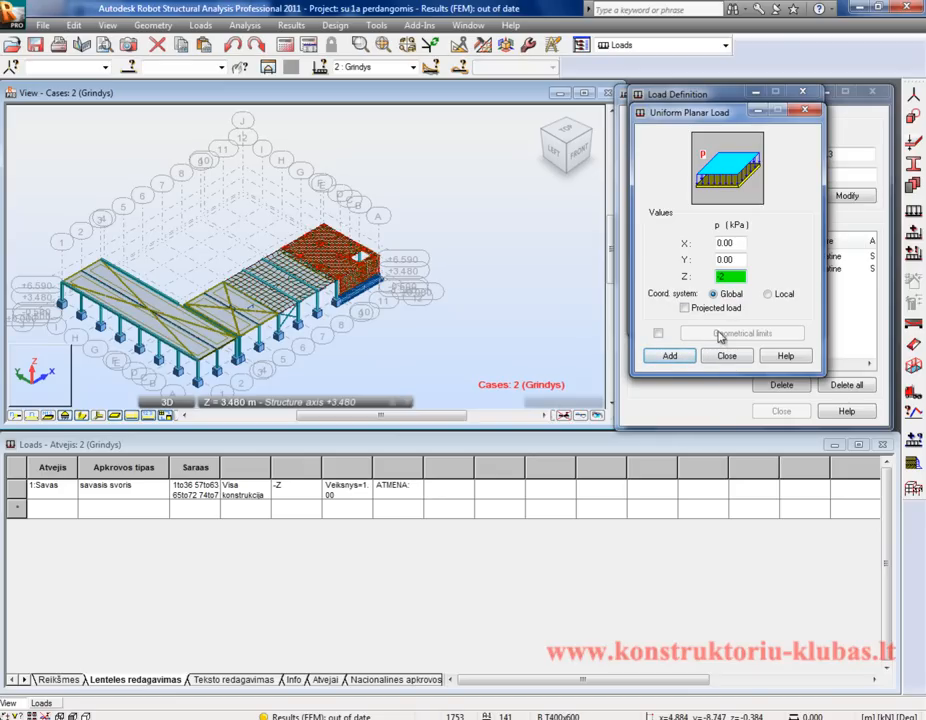
left_click(672, 356)
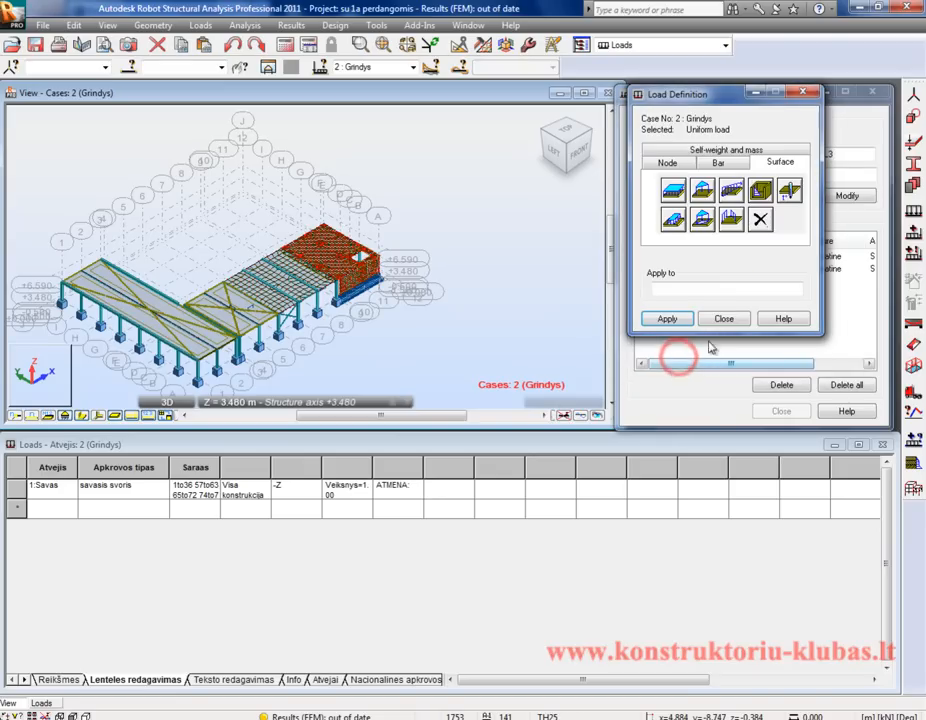
Step: Apply the uniform load to all floor panels, window-selecting the +3.480 level across the whole structure in the front view
left_click(707, 290)
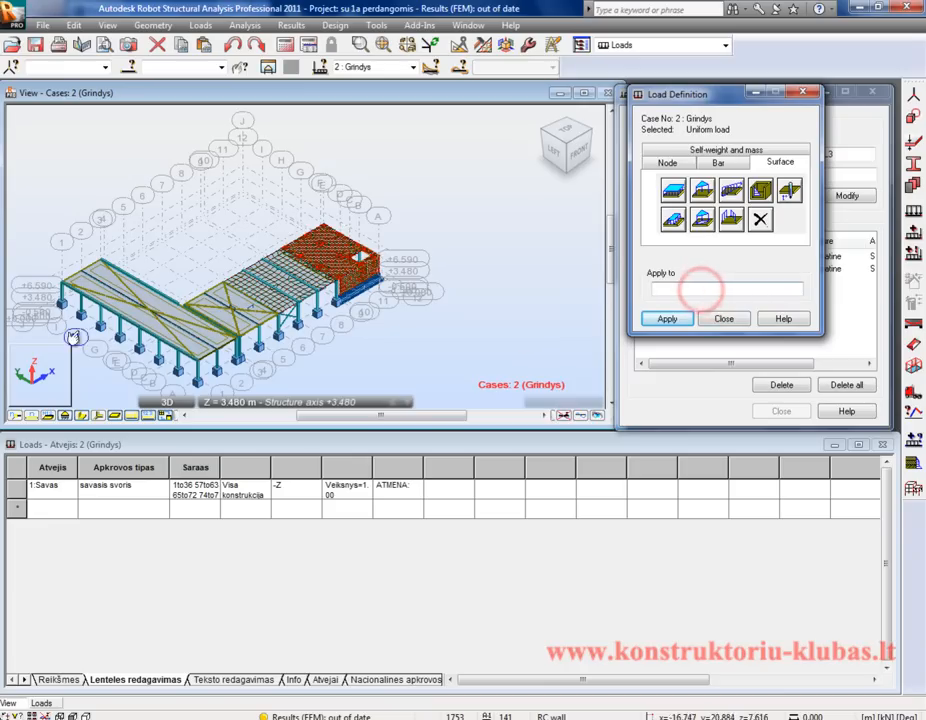
left_click(140, 228)
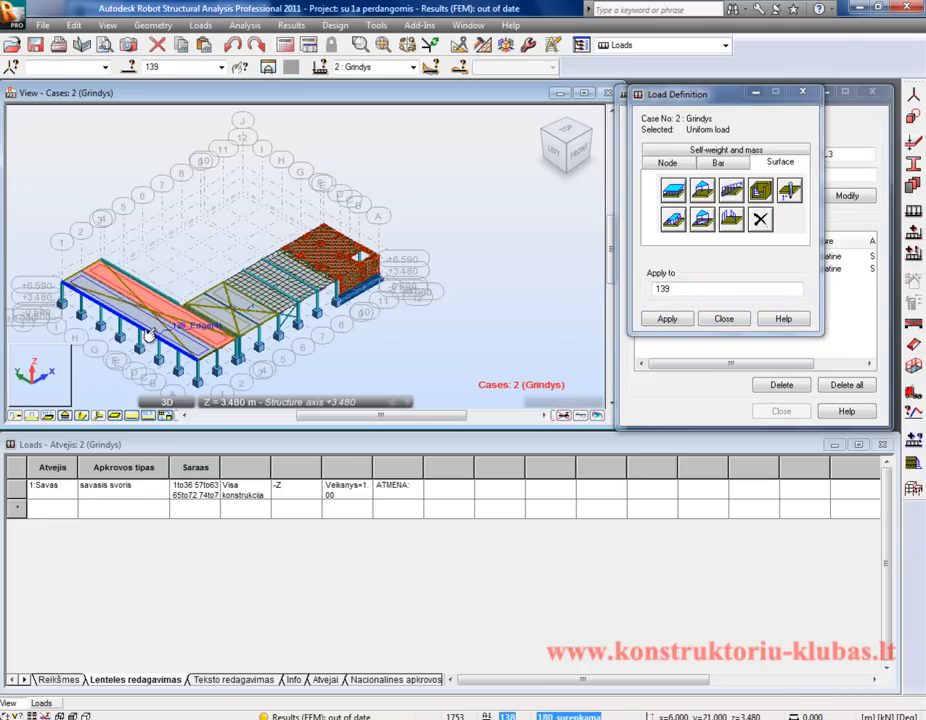
left_click(230, 345, "ctrl")
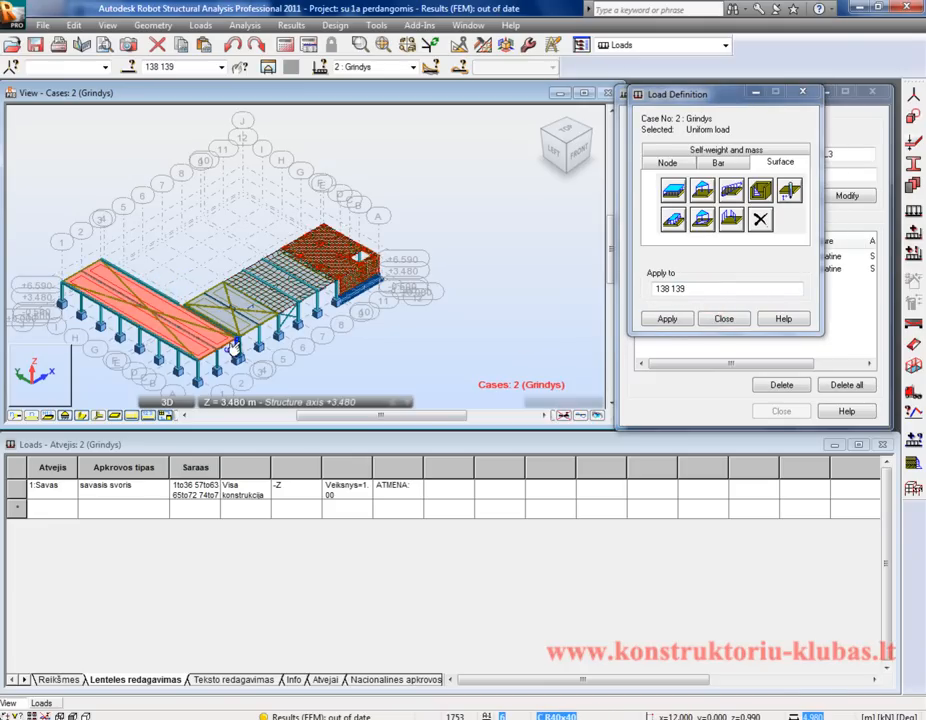
left_click(576, 155)
left_click_drag(64, 269, 493, 344)
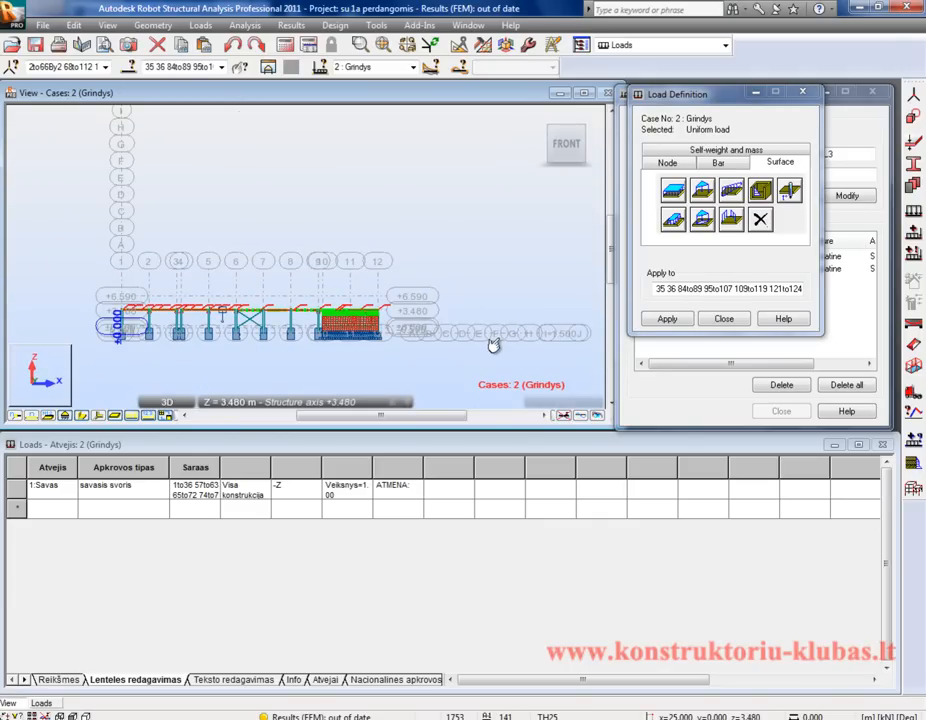
left_click(664, 320)
left_click(717, 321)
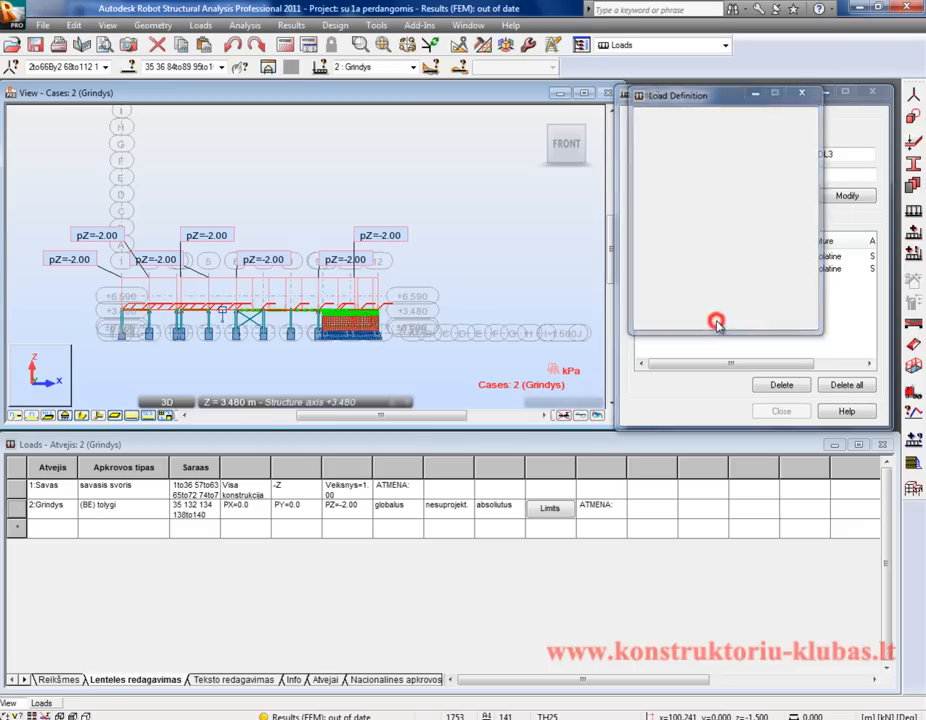
left_click(486, 264)
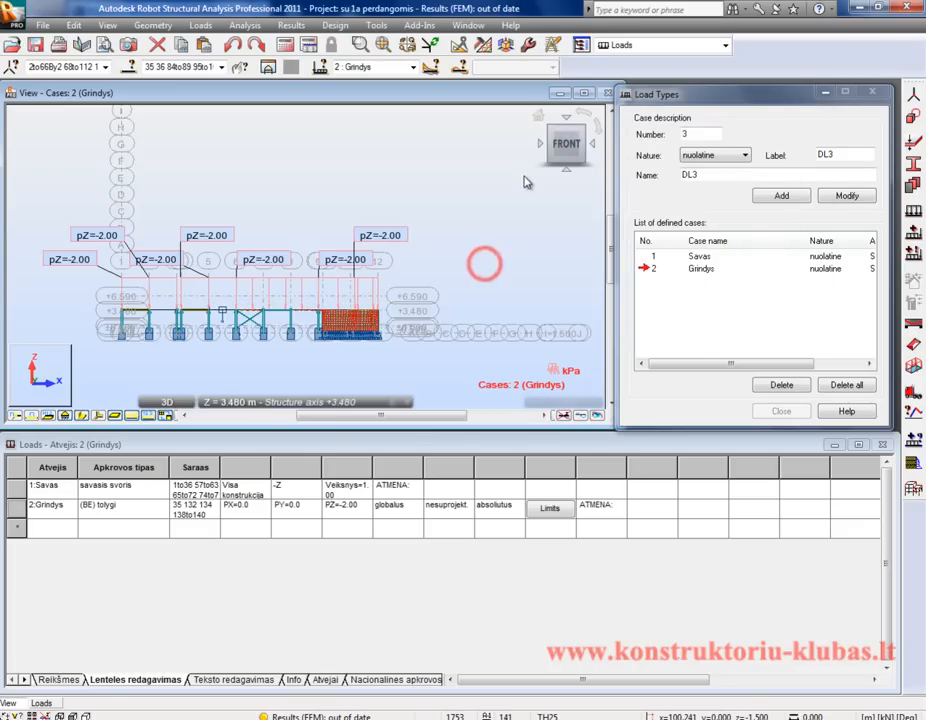
Step: Add a third load case named Naudojimo with the nature Category B
left_click(550, 133)
scroll(365, 317, "up", 3)
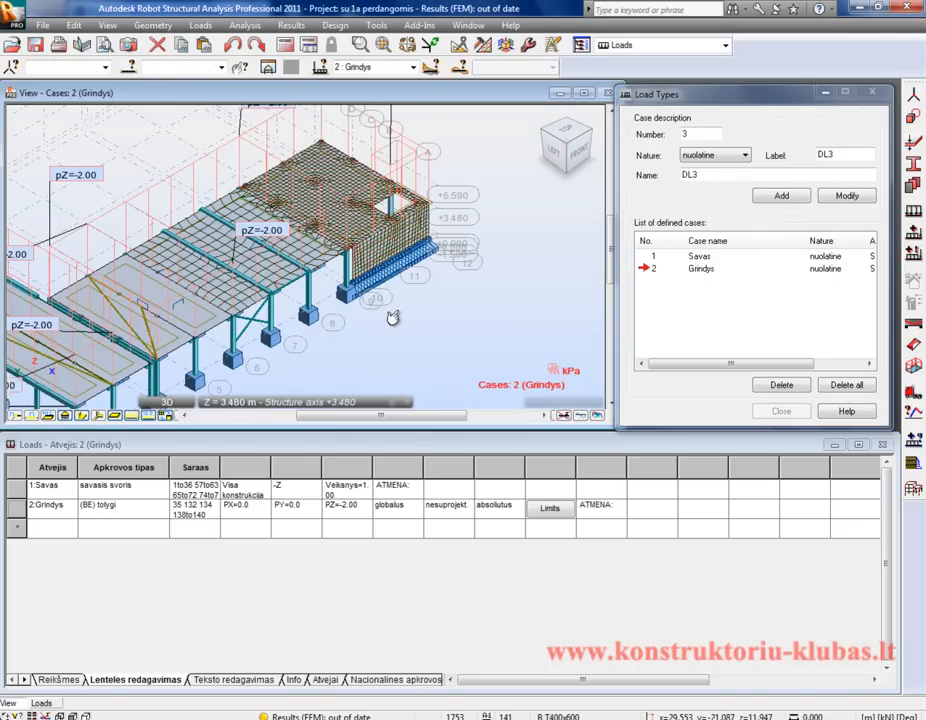
scroll(426, 343, "down", 3)
scroll(390, 313, "up", 3)
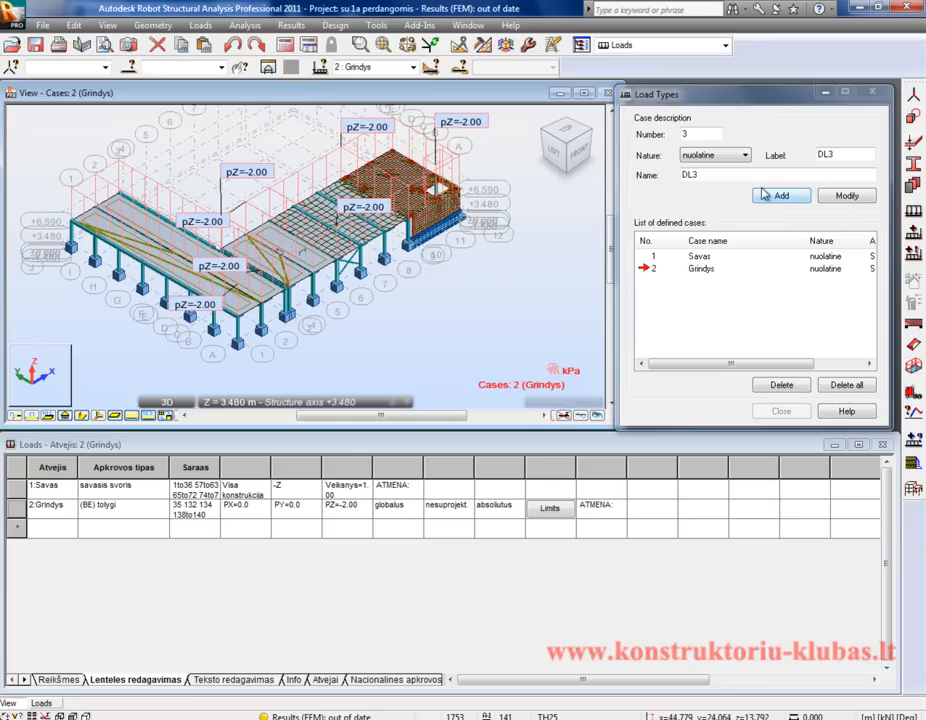
left_click(682, 175)
double_click(710, 175)
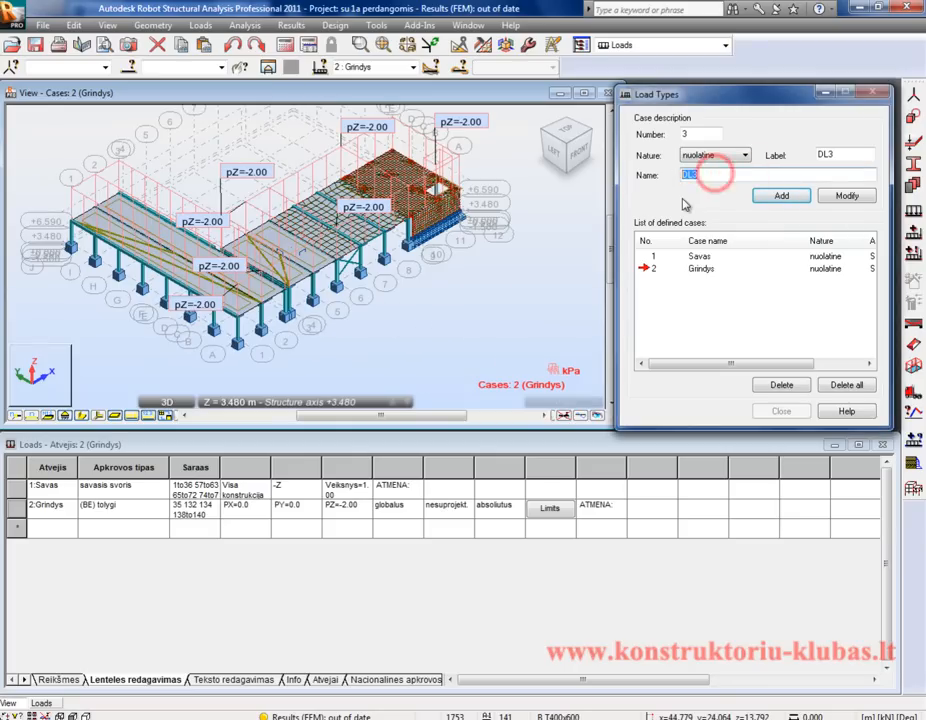
type("Naudojimo")
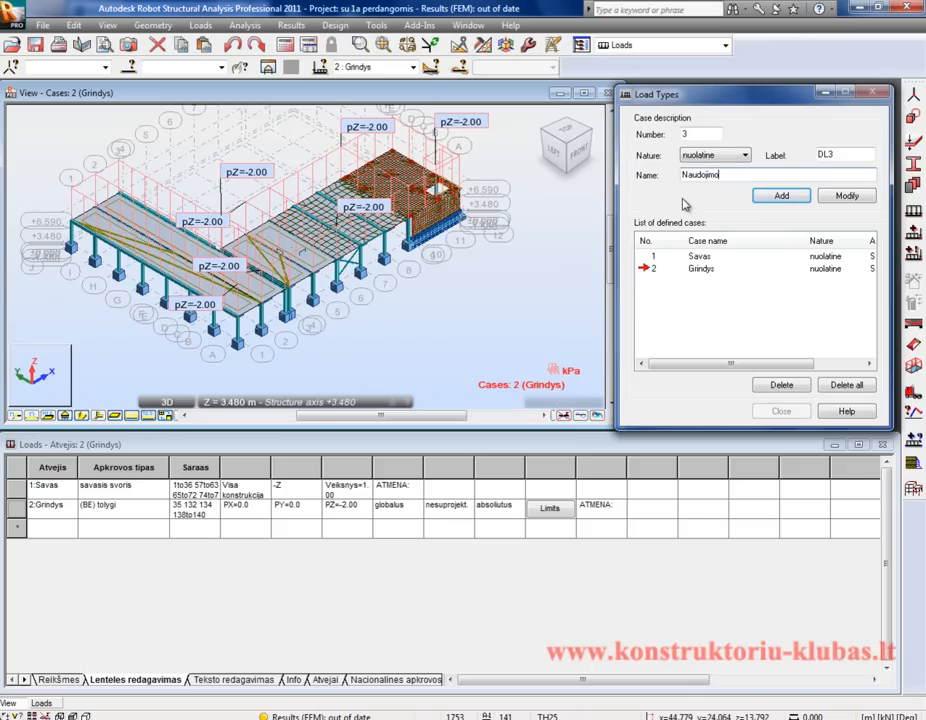
left_click(714, 155)
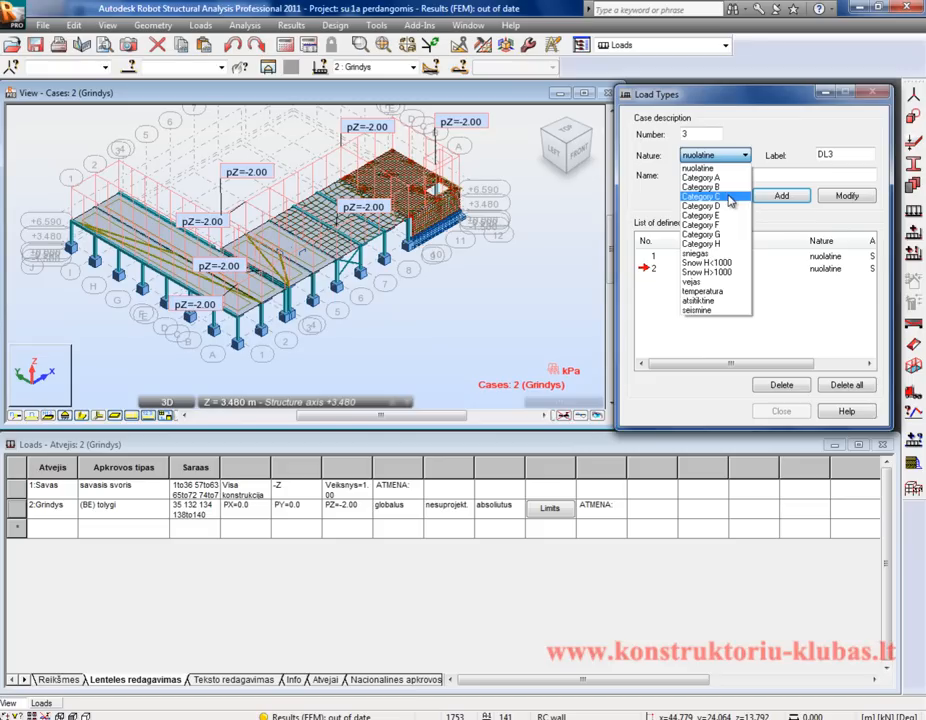
left_click(728, 197)
left_click(729, 156)
left_click(732, 188)
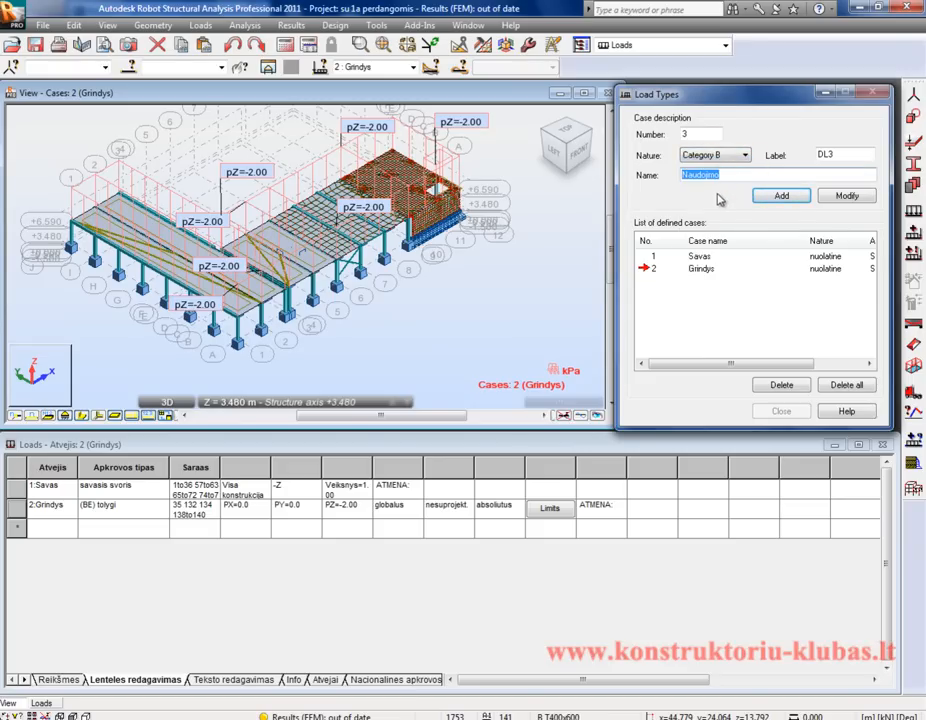
left_click(781, 195)
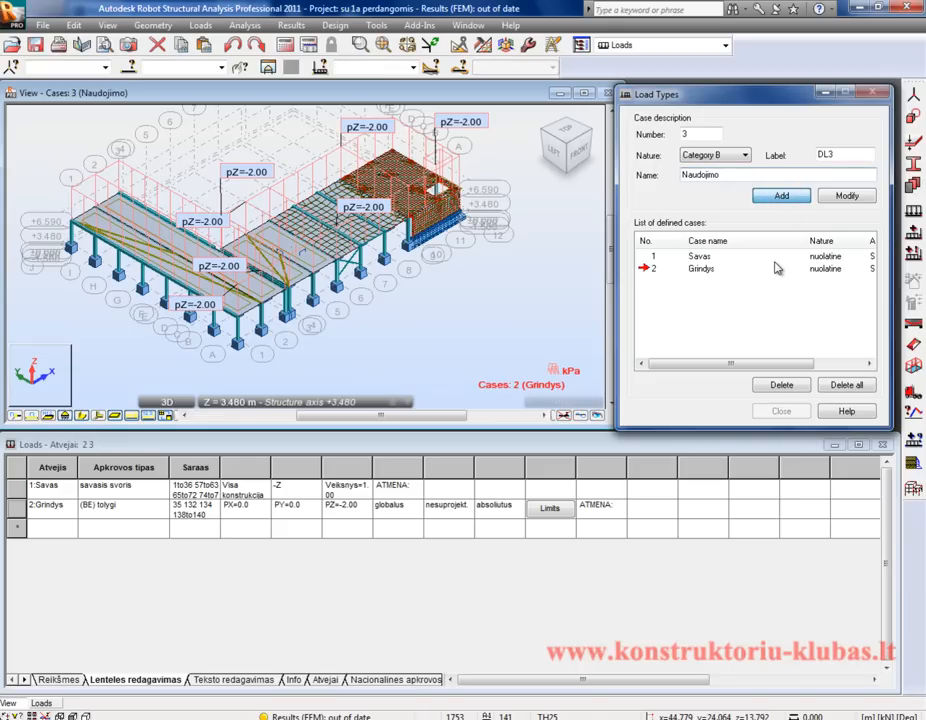
Step: Define a uniform planar surface load of -2 kPa in the global Z direction for the Naudojimo case
left_click(914, 212)
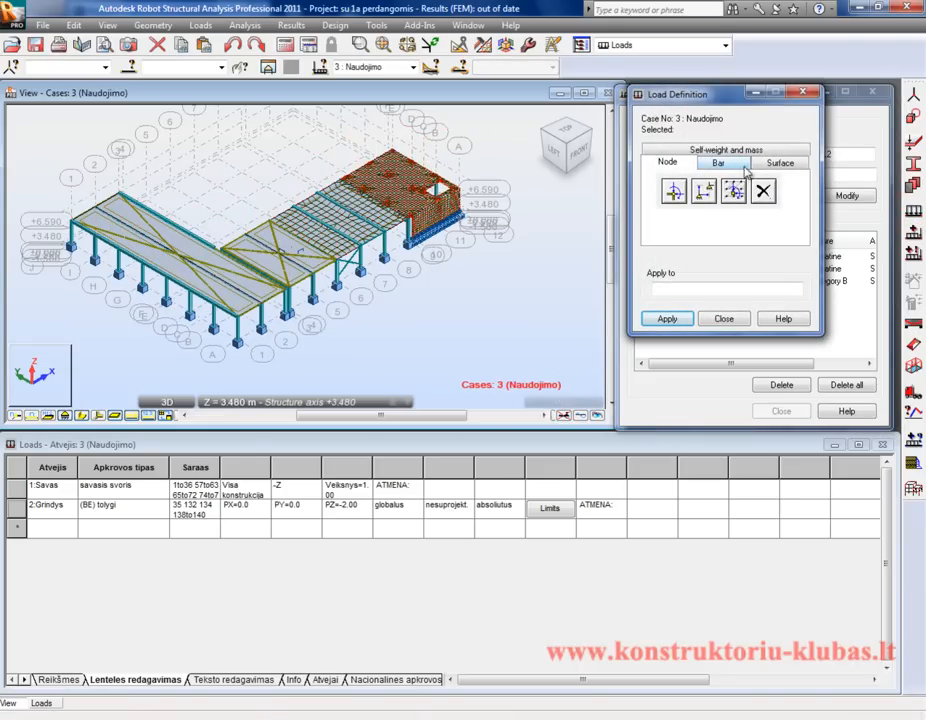
left_click(782, 164)
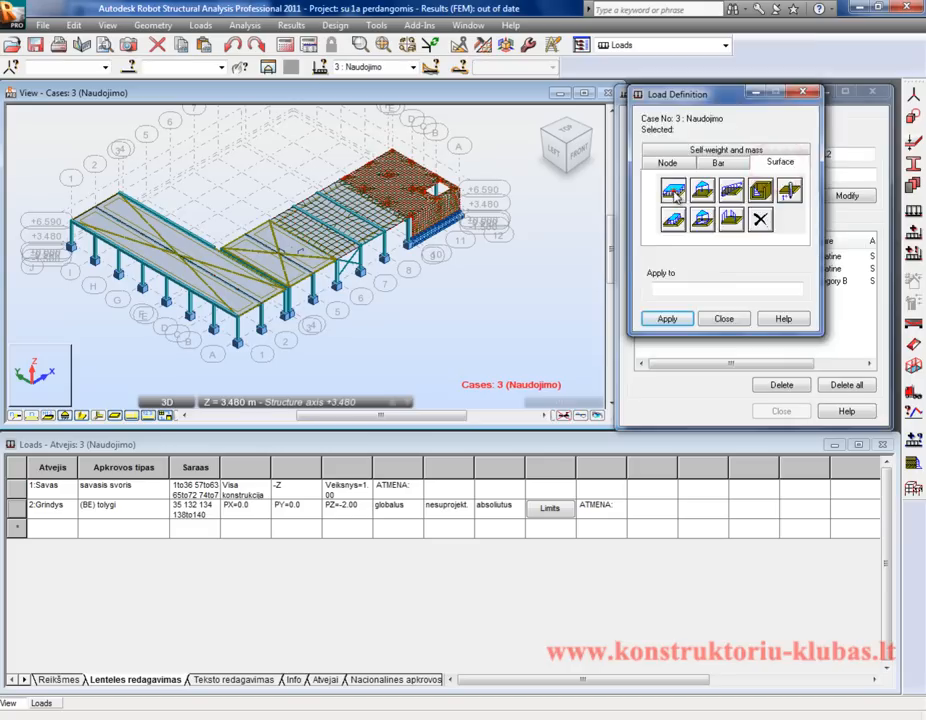
left_click(676, 192)
left_click(740, 277)
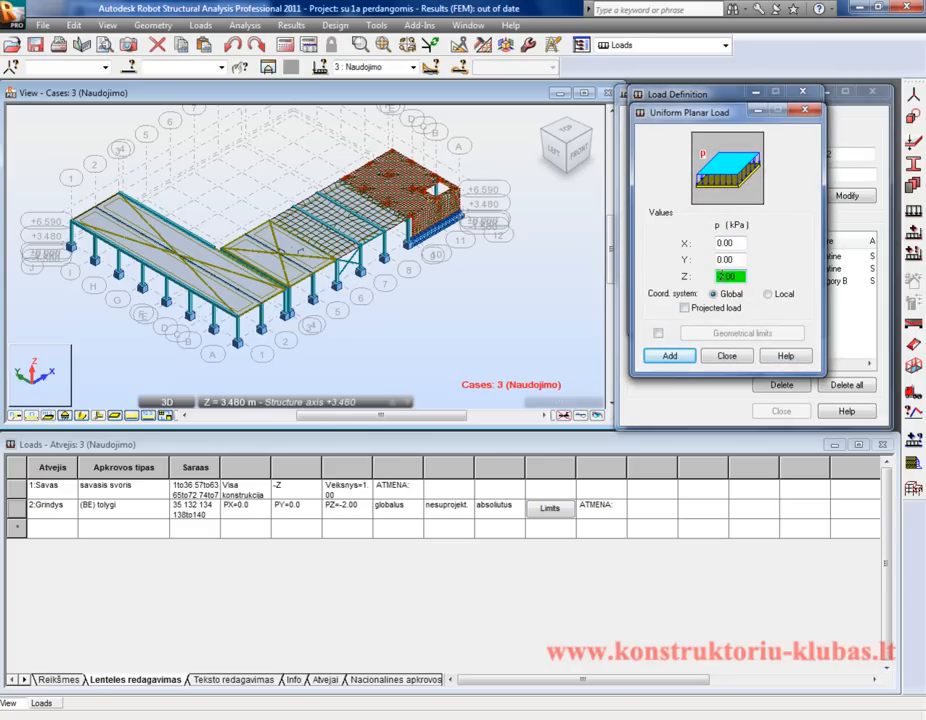
left_click(676, 355)
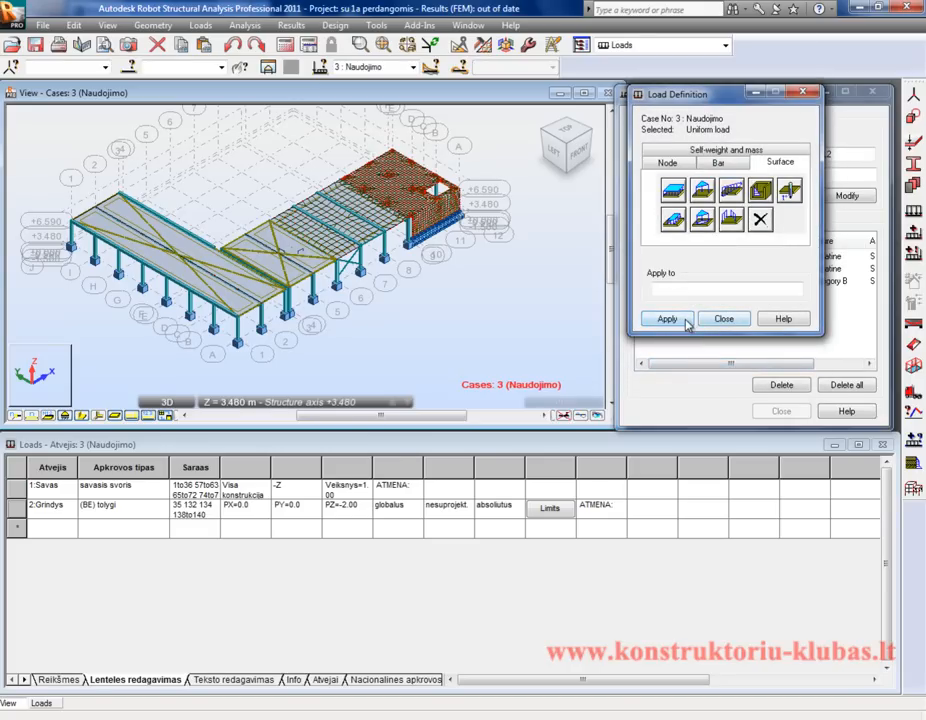
Step: Apply the Naudojimo surface load to the floor panels by window-selecting the +3.480 level in the front view
left_click(694, 288)
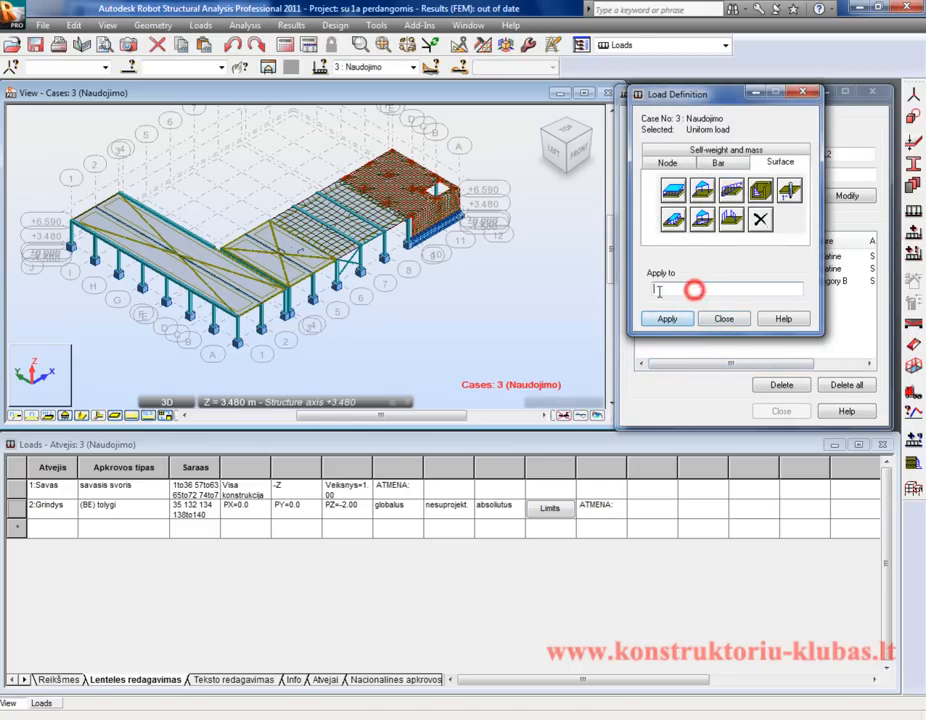
left_click(574, 150)
left_click_drag(78, 228, 515, 264)
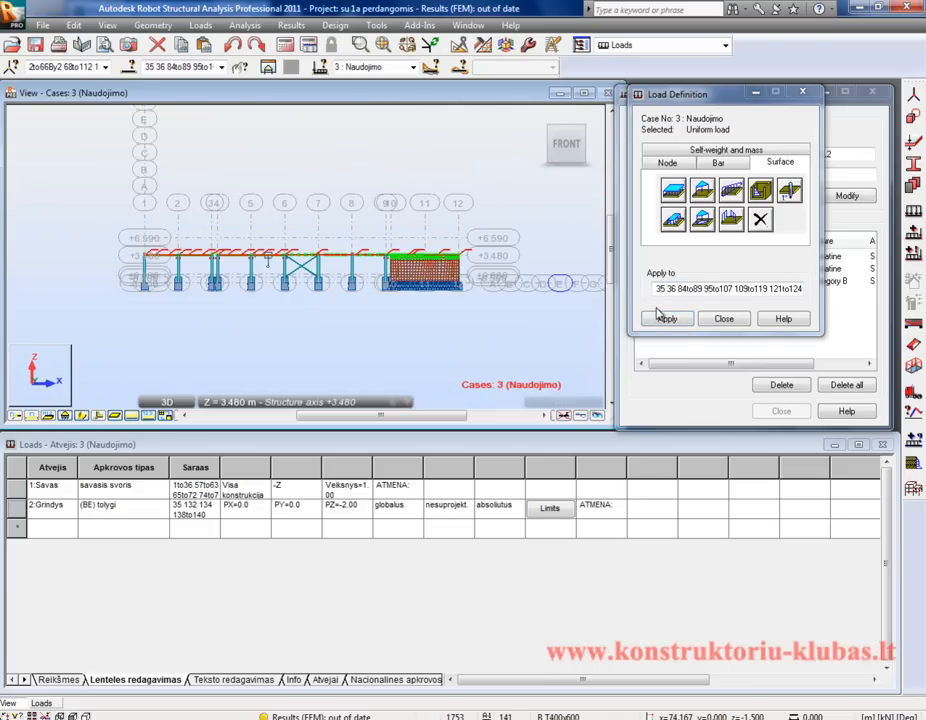
left_click(667, 318)
left_click(721, 320)
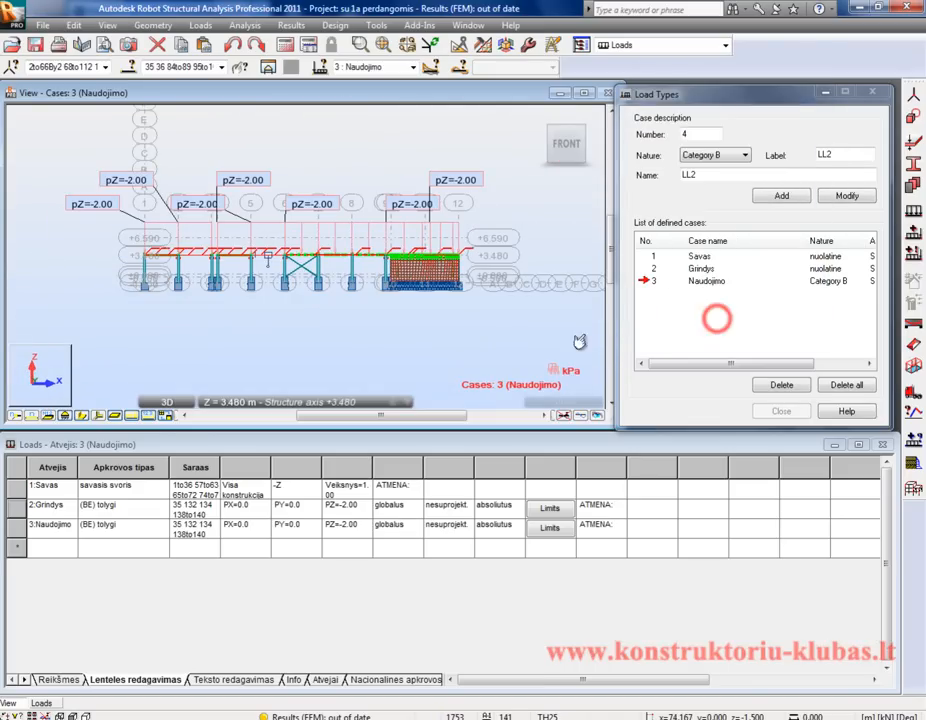
Step: Delete the finite element mesh from all panels and return to the isometric 3D view
left_click(556, 133)
left_click(480, 44)
left_click(475, 97)
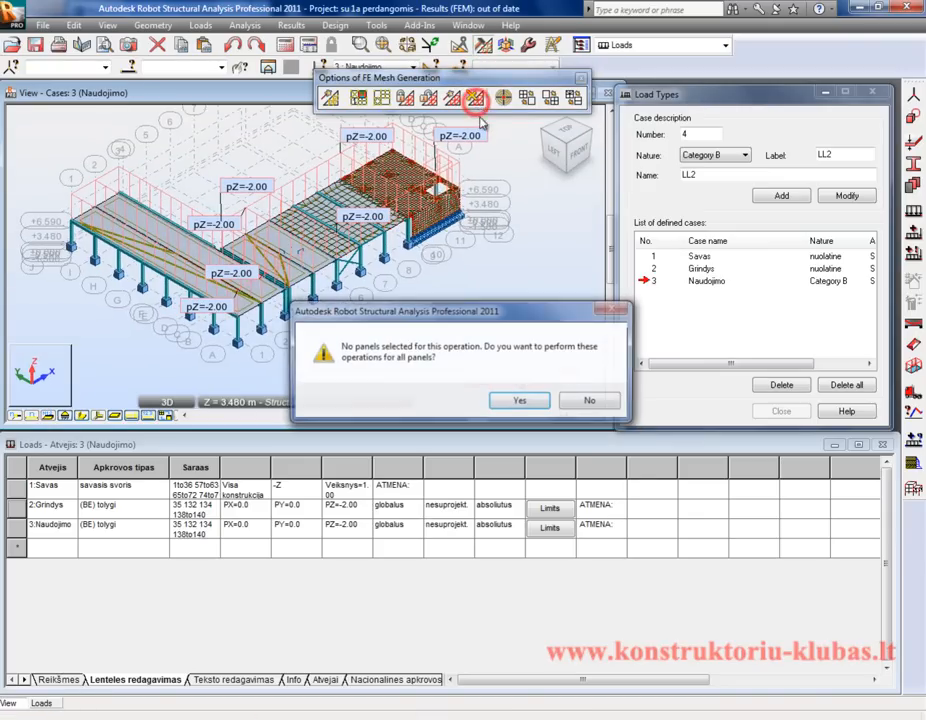
left_click(519, 400)
left_click(494, 318)
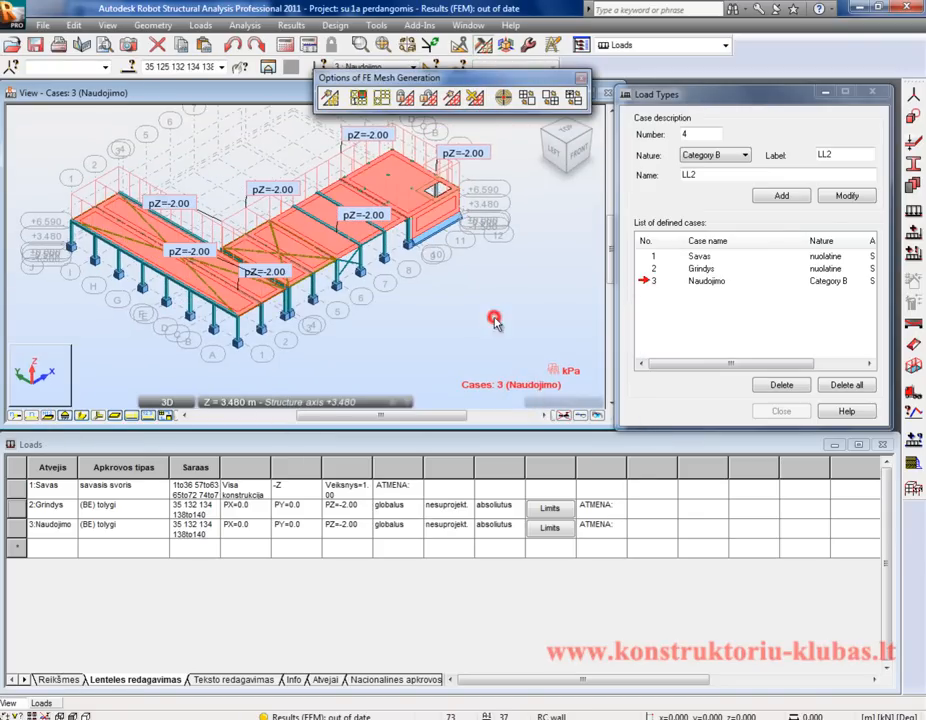
scroll(500, 348, "down", 2)
scroll(395, 279, "up", 1)
scroll(401, 355, "up", 1)
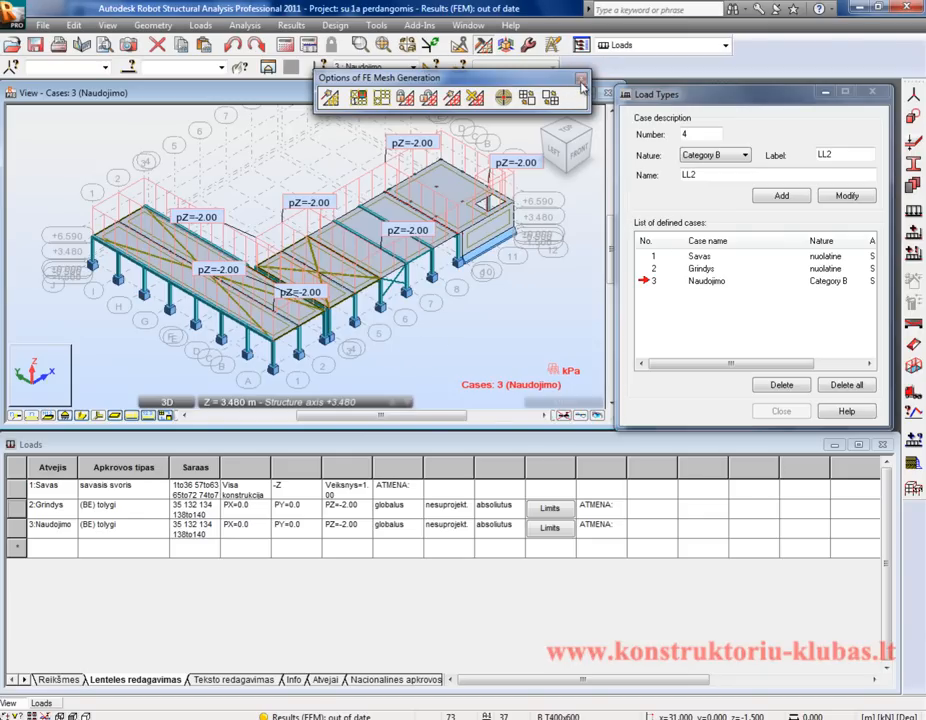
left_click(583, 79)
left_click(551, 304)
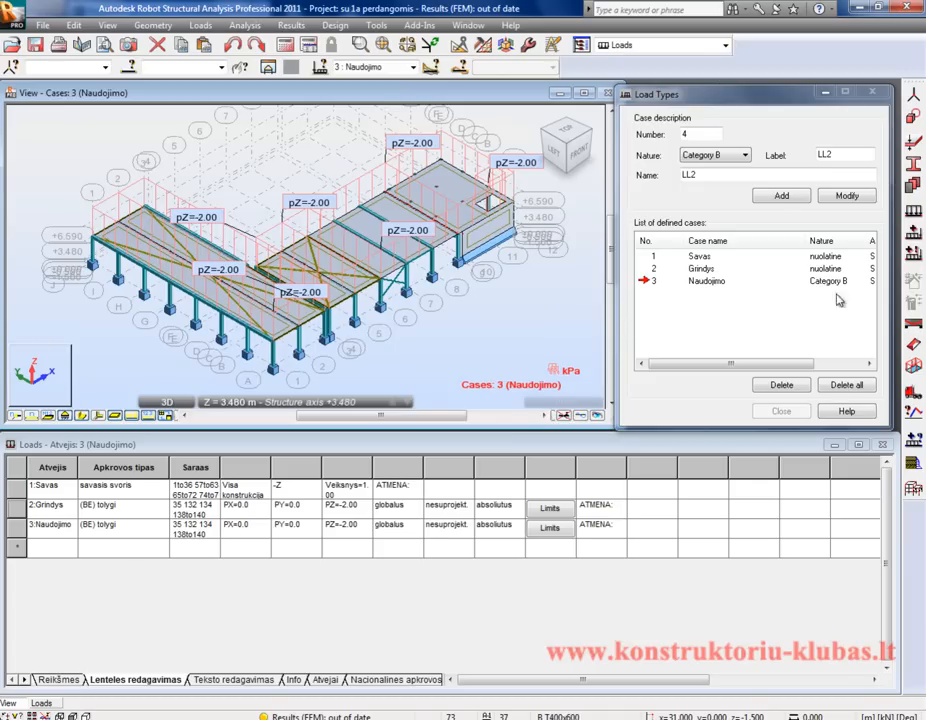
left_click(908, 211)
left_click(716, 162)
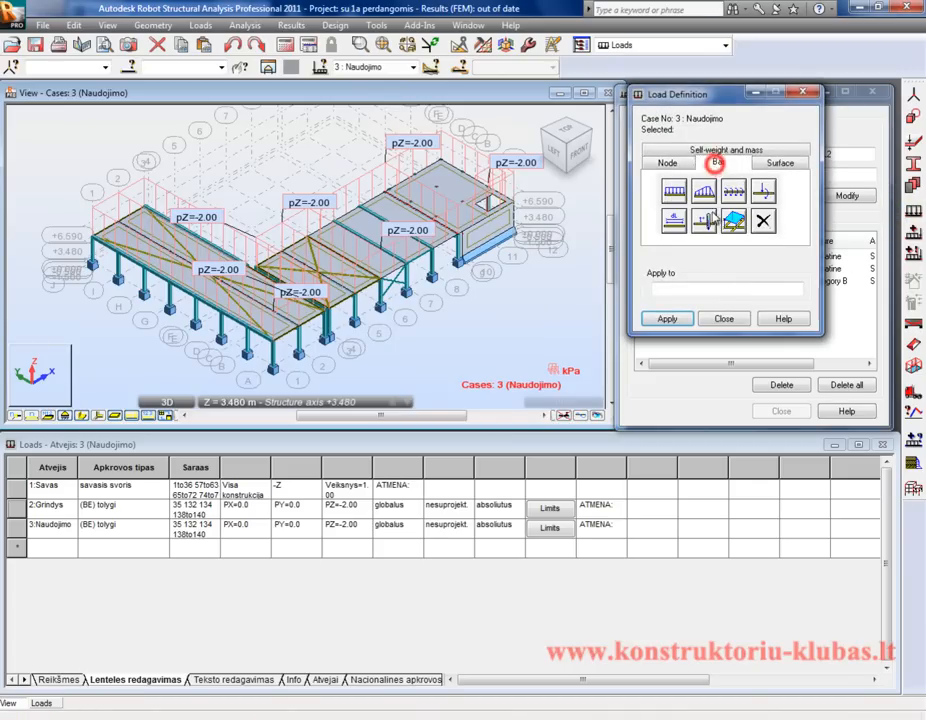
left_click(675, 190)
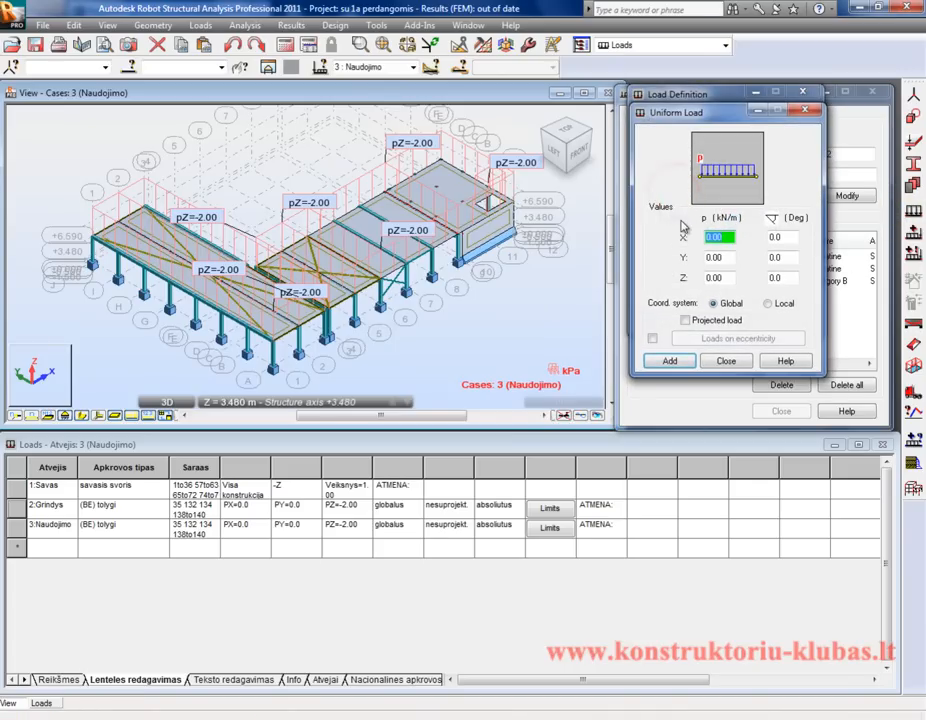
left_click(722, 361)
left_click(721, 317)
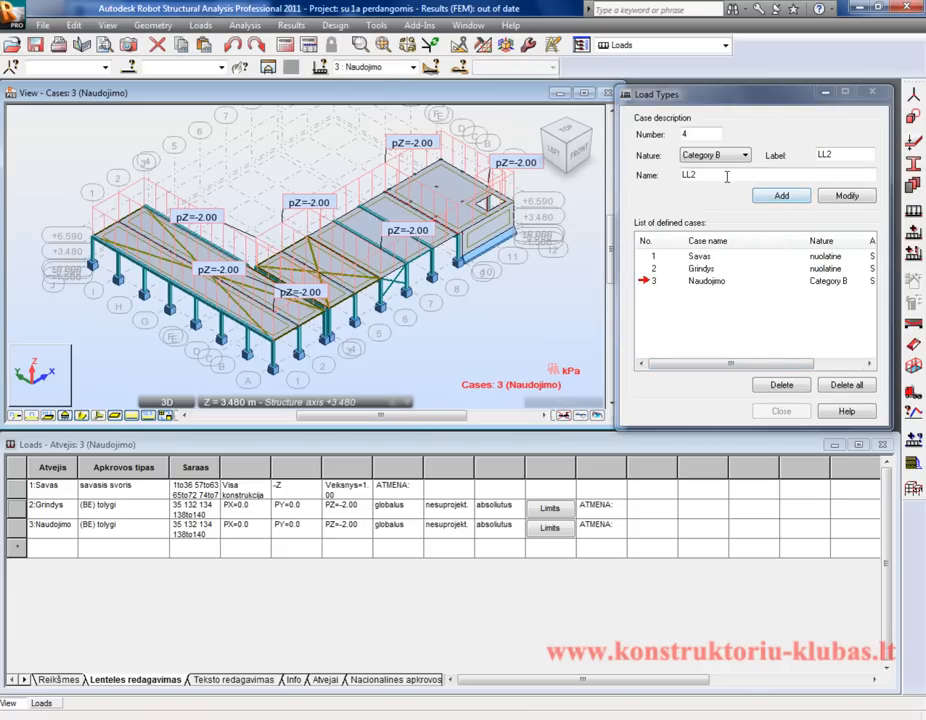
Step: Add a fourth load case named Vejas Y+ with the nature vejas
double_click(684, 175)
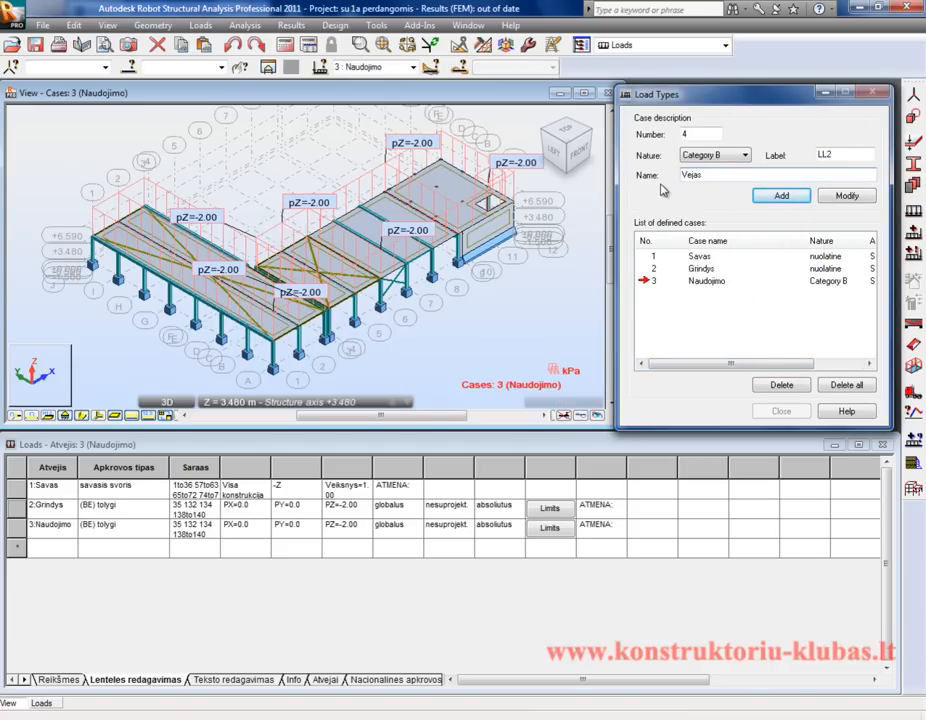
type("Vejas Y+")
left_click(743, 158)
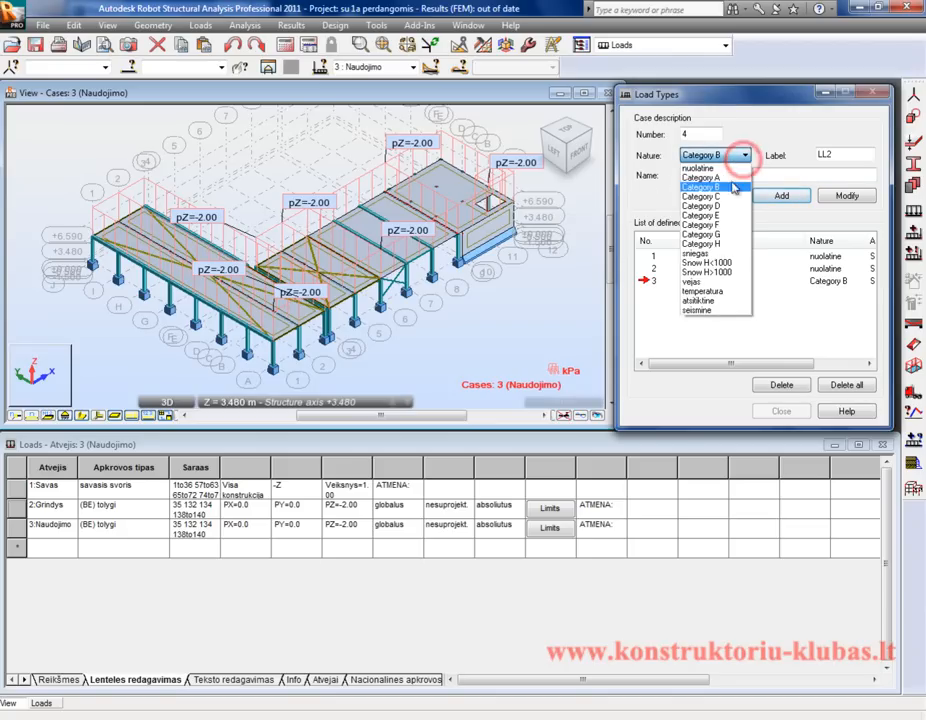
left_click(728, 285)
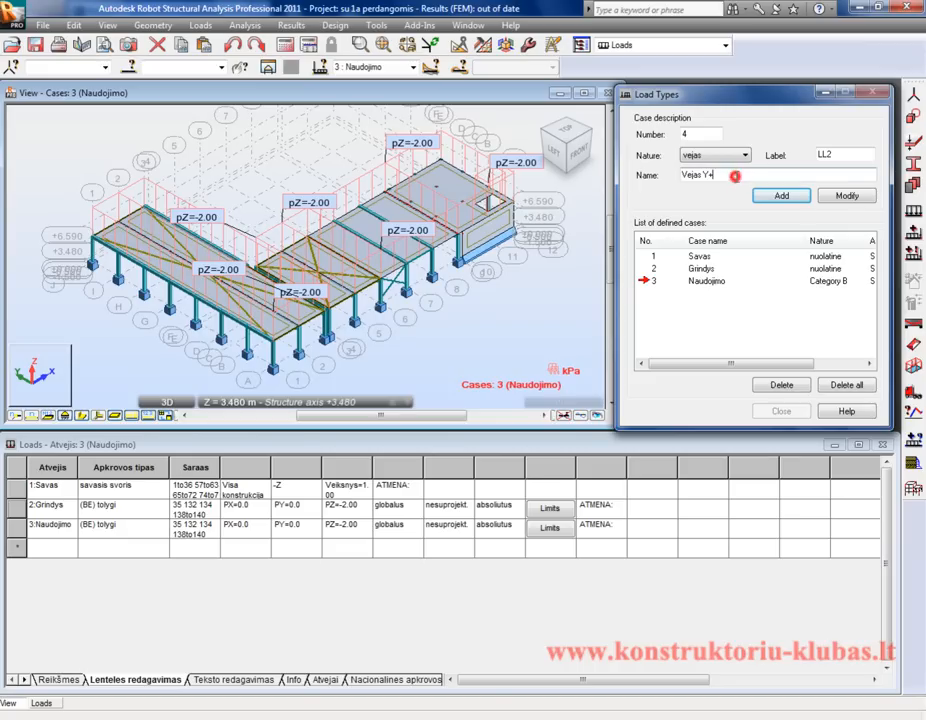
left_click(783, 197)
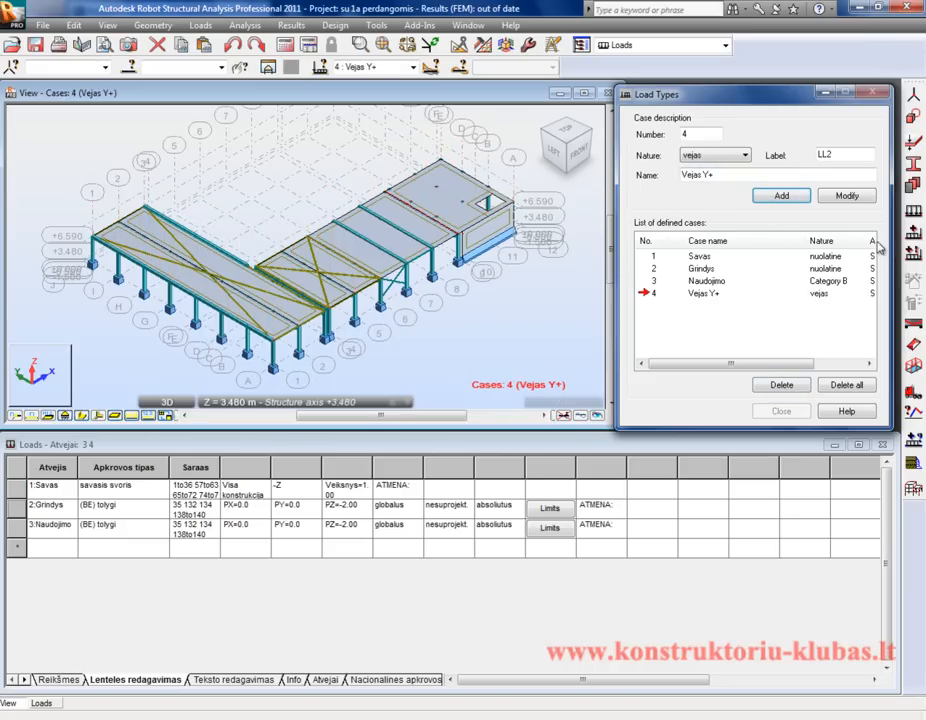
Step: Define a uniform bar load of 0.18 kN/m in the global Y direction for the Vejas Y+ case
left_click(914, 212)
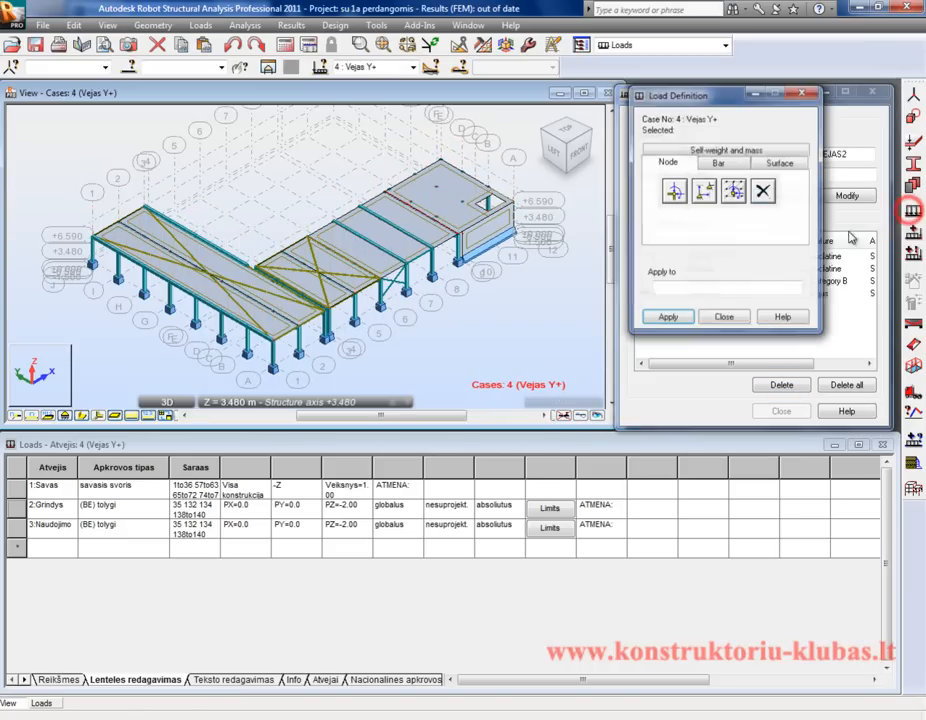
left_click(713, 164)
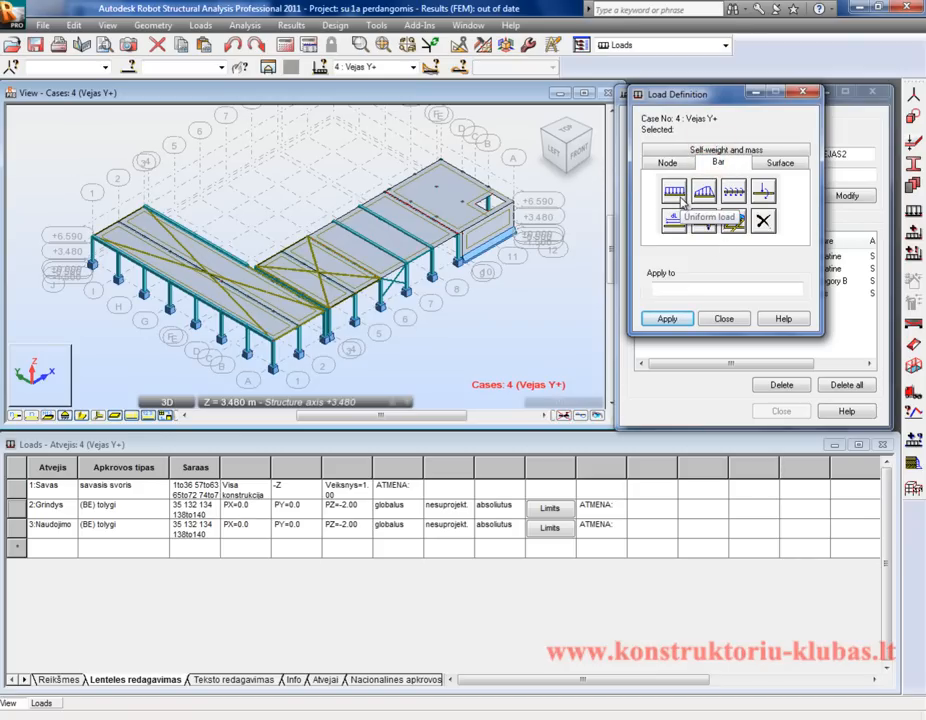
left_click(676, 193)
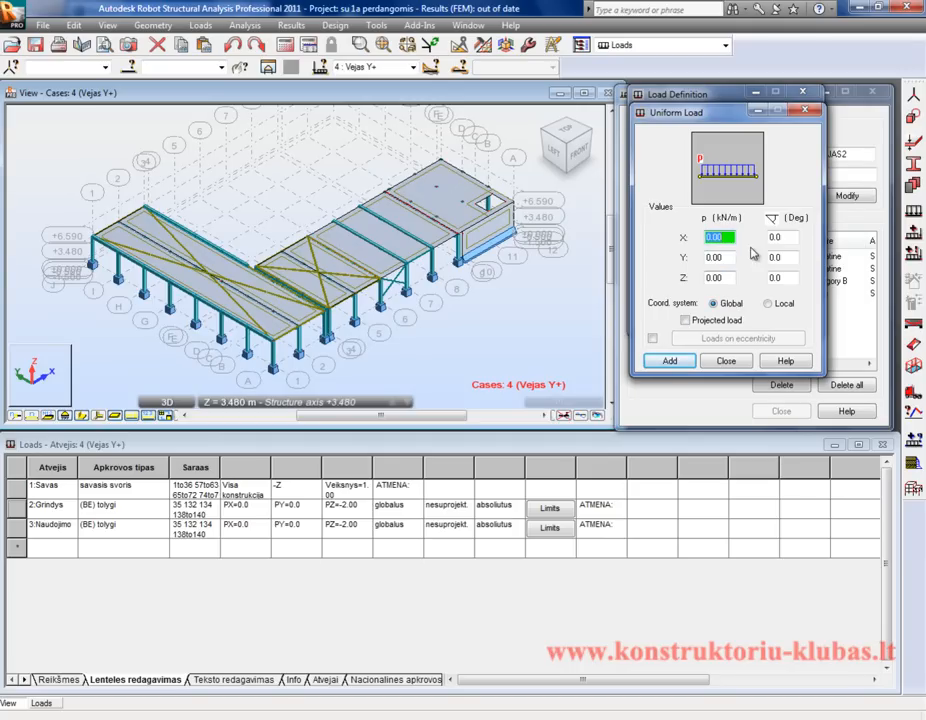
key("Tab")
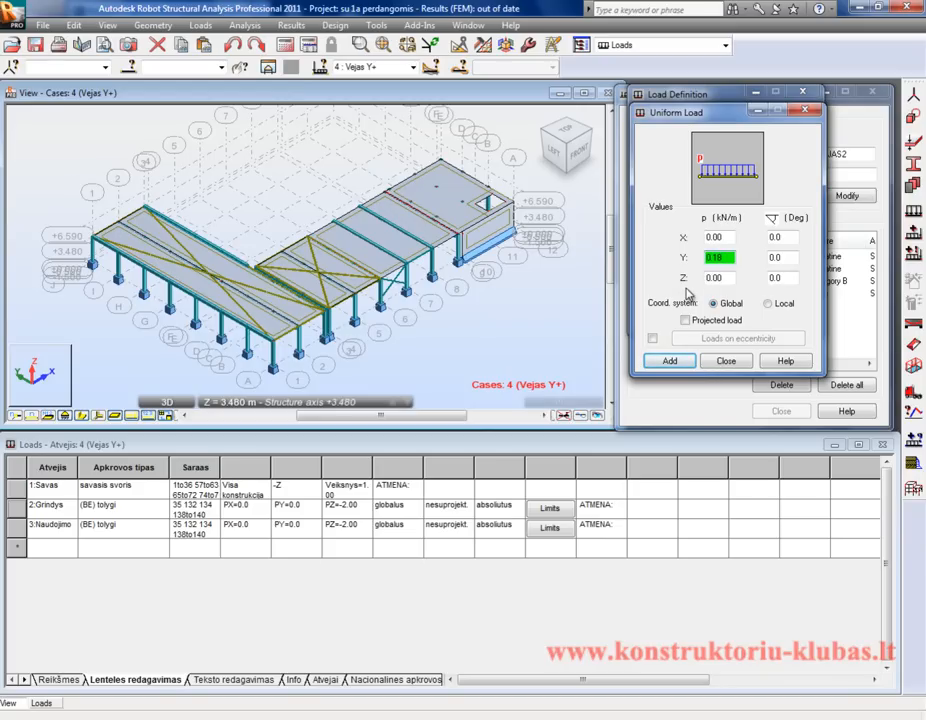
left_click(680, 362)
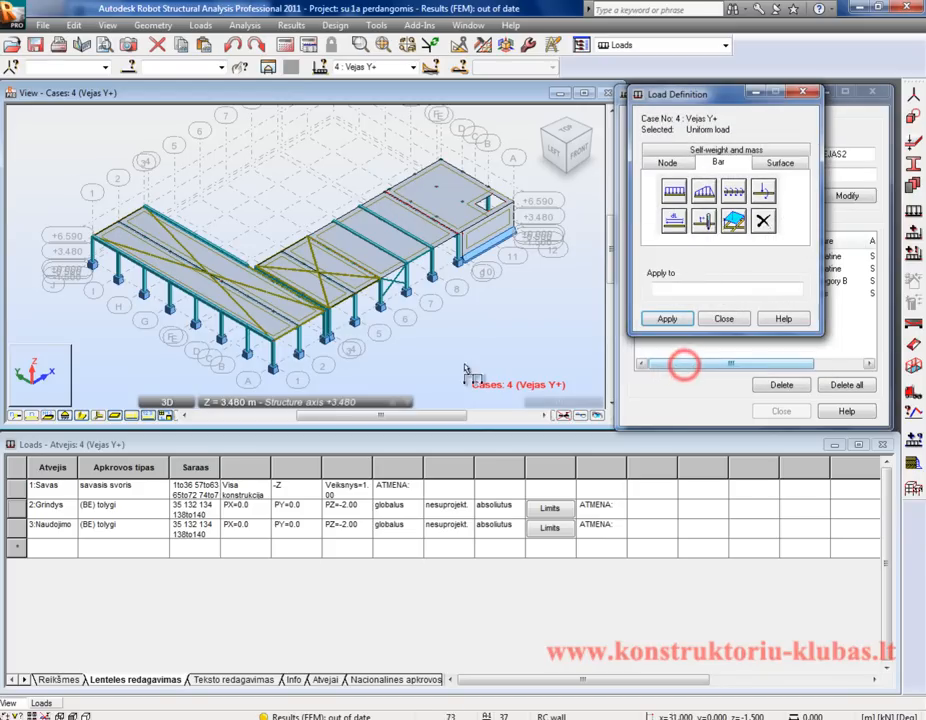
Step: Apply the uniform wind load to the six columns along the building's front side, bars 4 and 10to18By2
left_click(682, 288)
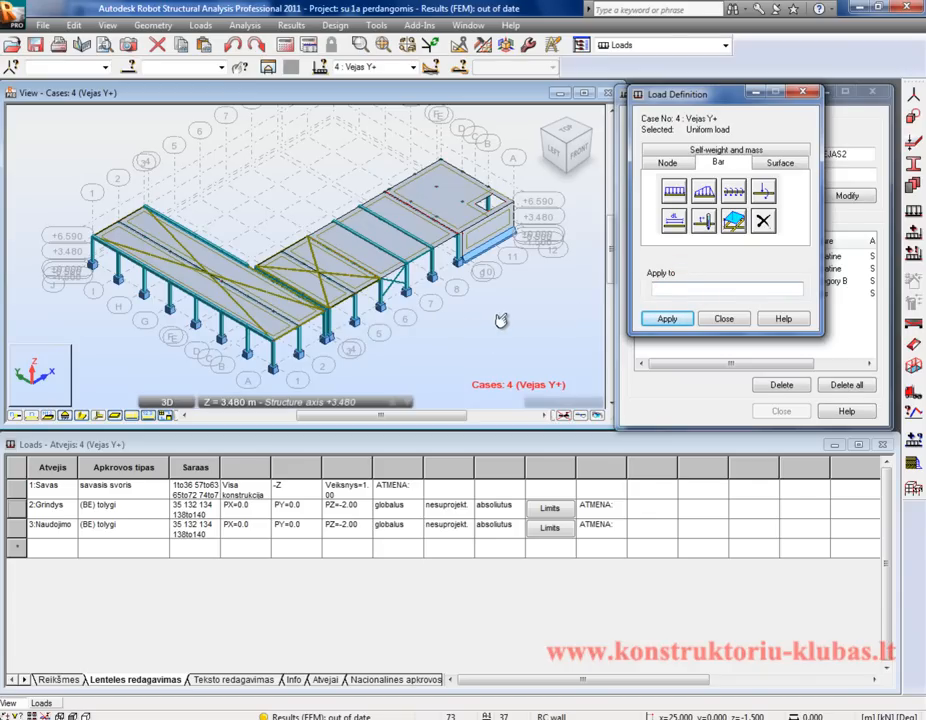
left_click(696, 270)
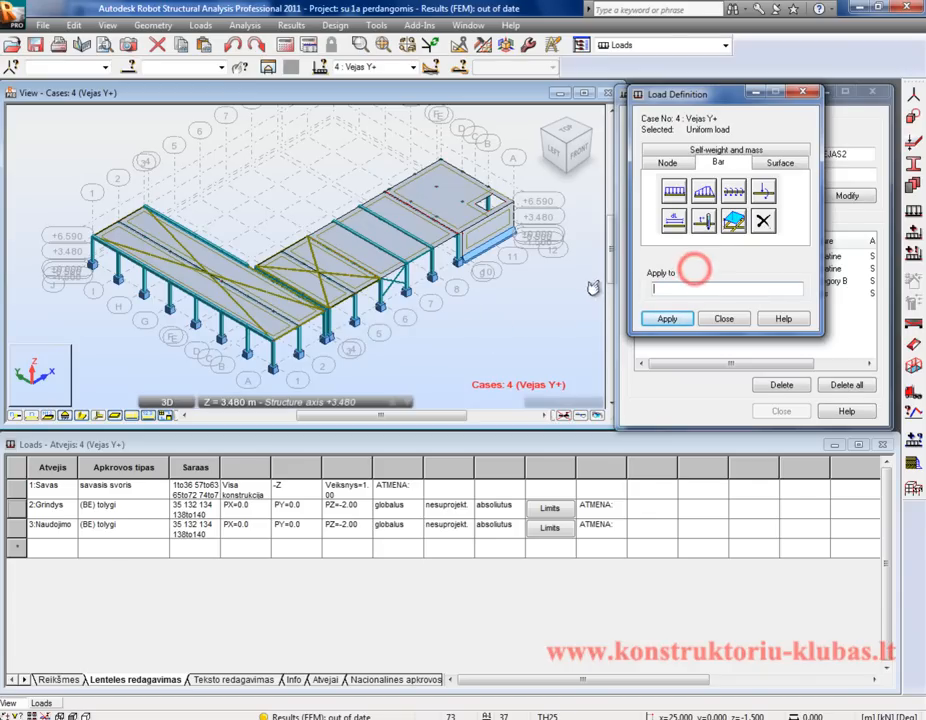
left_click(355, 309)
left_click(387, 290)
left_click(406, 278)
left_click(432, 262)
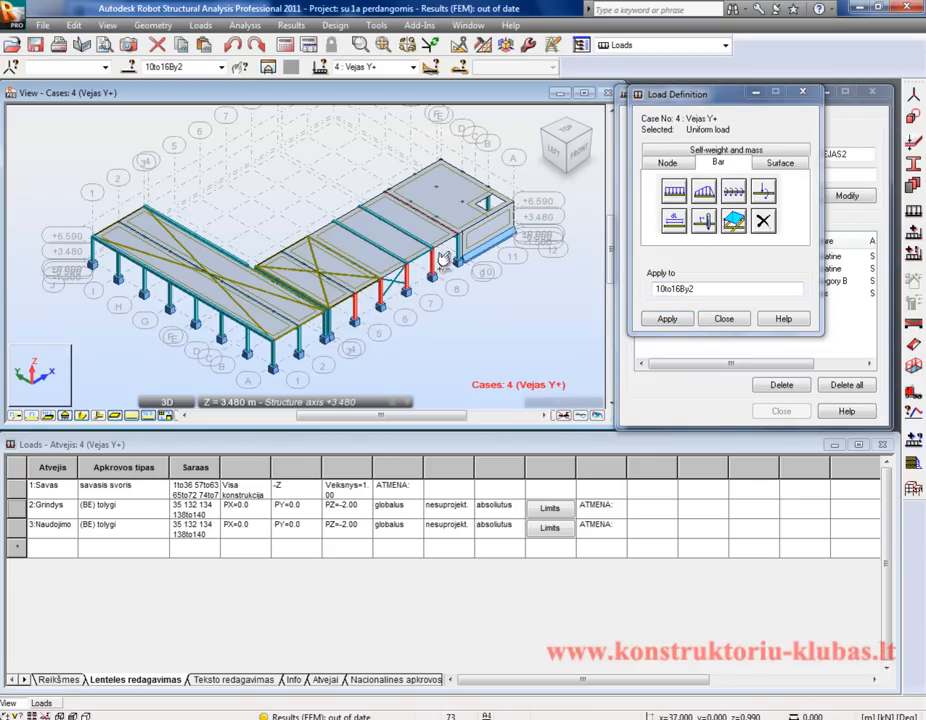
left_click(457, 247)
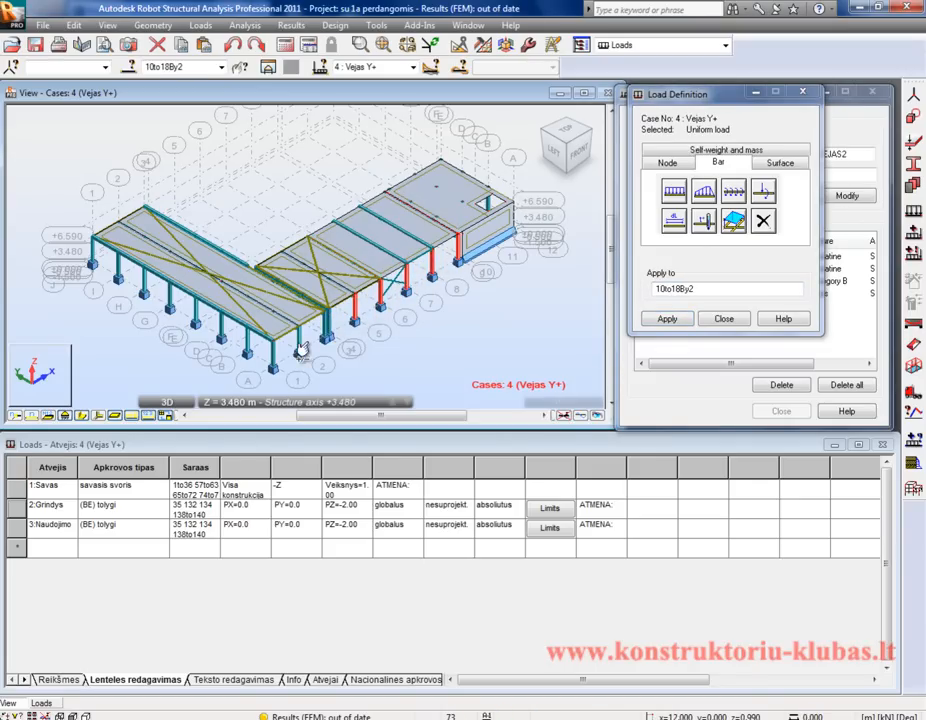
left_click(298, 342)
left_click(667, 318)
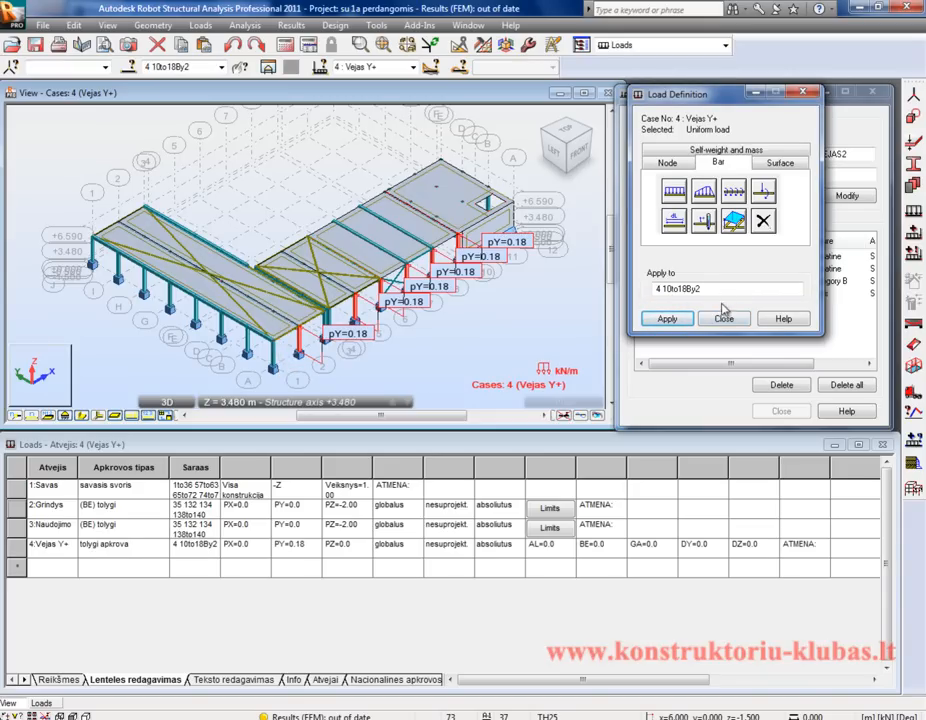
left_click(676, 193)
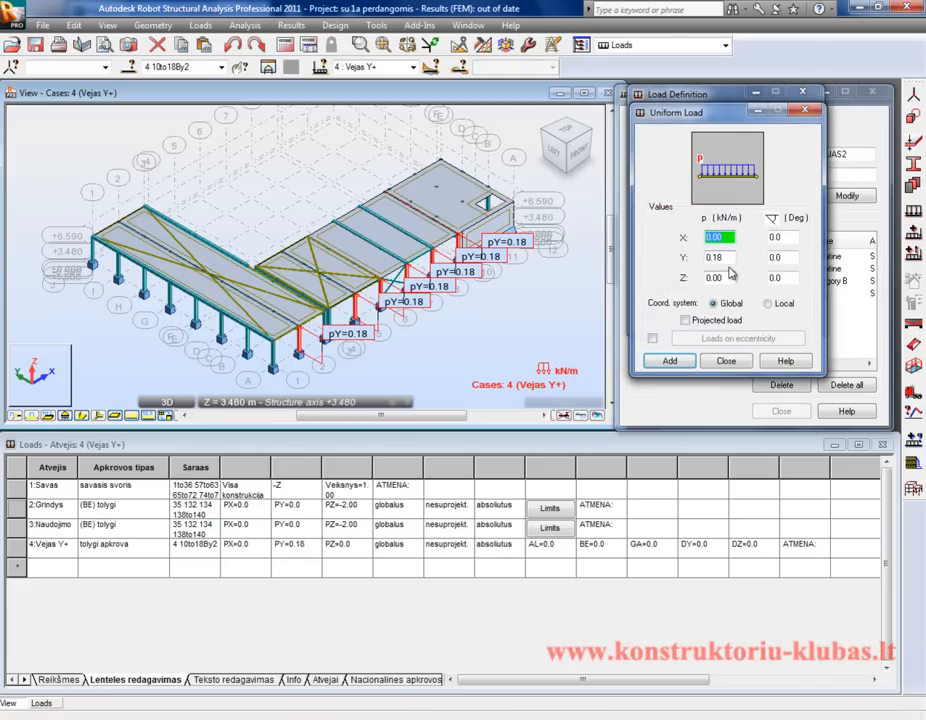
left_click(716, 257)
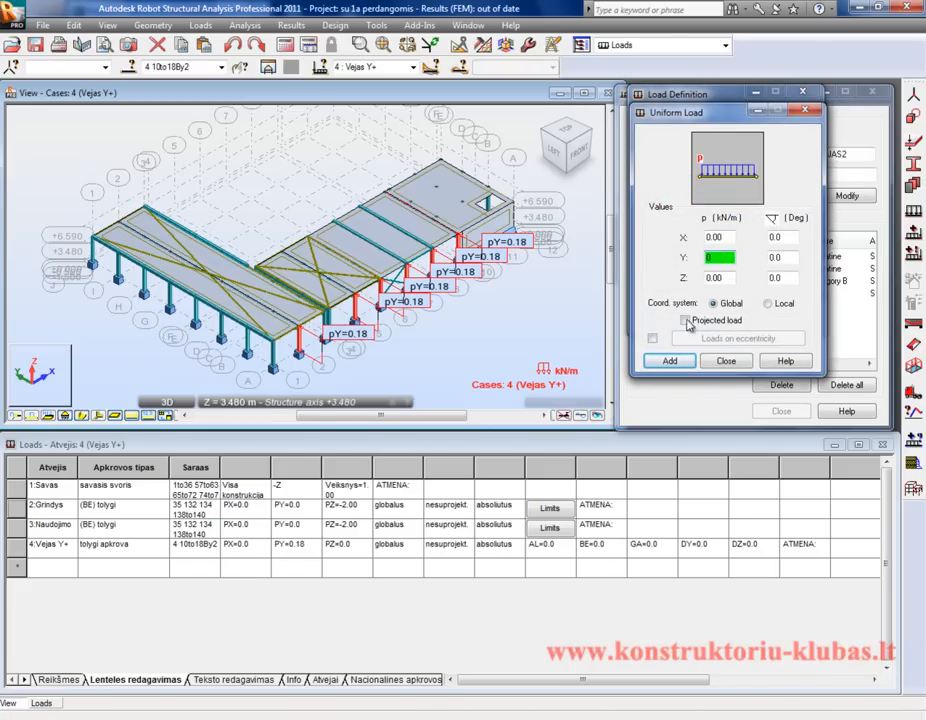
left_click(726, 361)
left_click(723, 318)
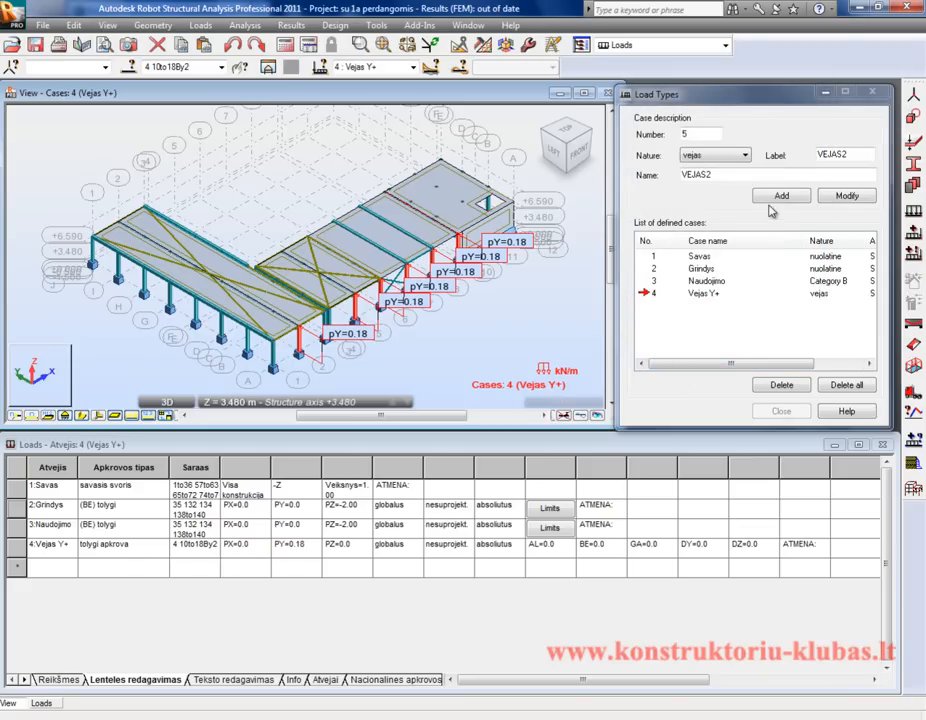
Step: Add a fifth load case named Sienos with the nature nuolatine
left_click(742, 155)
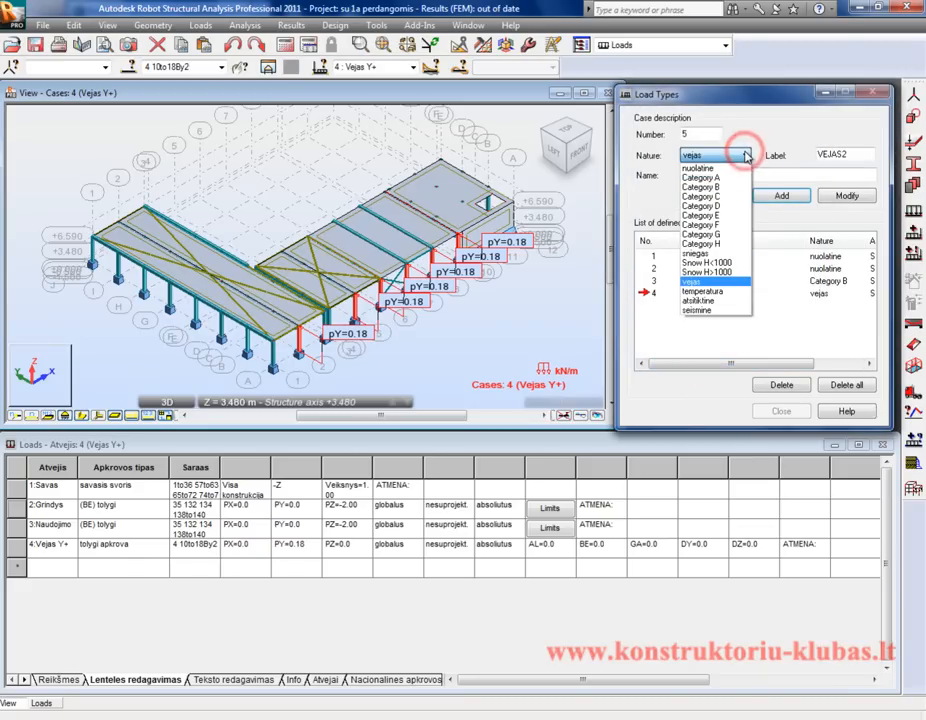
left_click(735, 169)
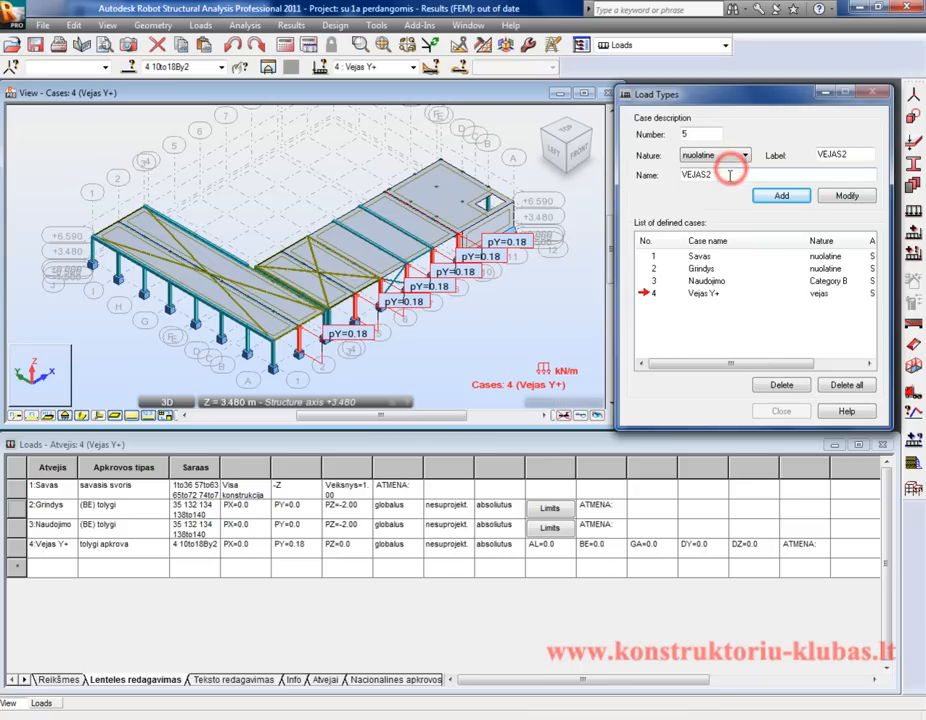
double_click(685, 175)
type("Sienos")
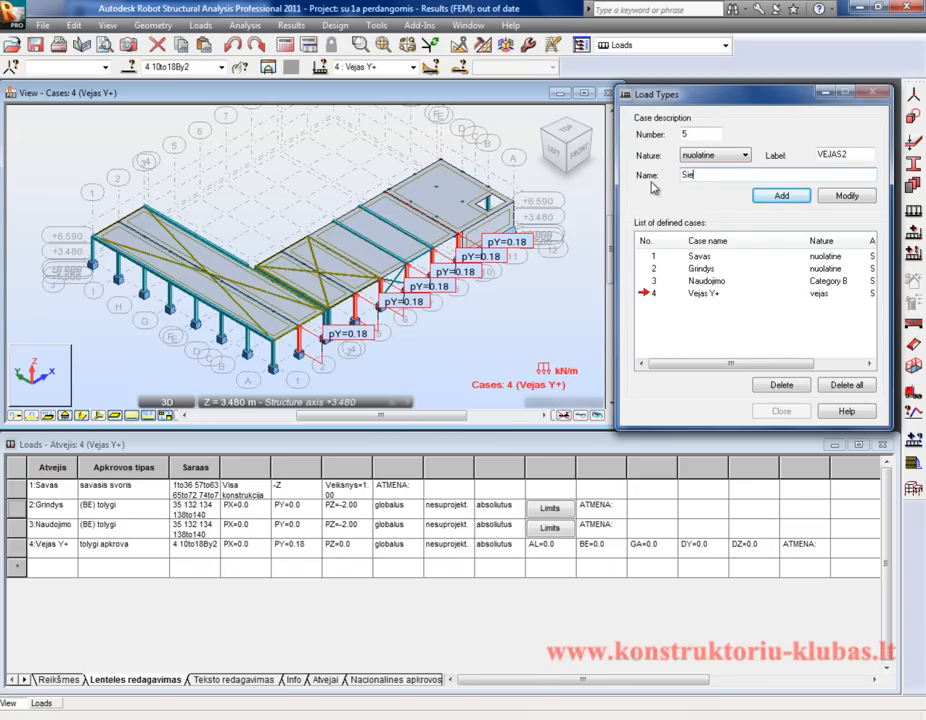
left_click(781, 195)
Step: Define a trapezoidal bar load for the Sienos case in the global Z direction, with p1 = -5 and p2 = -2 kN/m
left_click(915, 224)
left_click(718, 162)
left_click(674, 191)
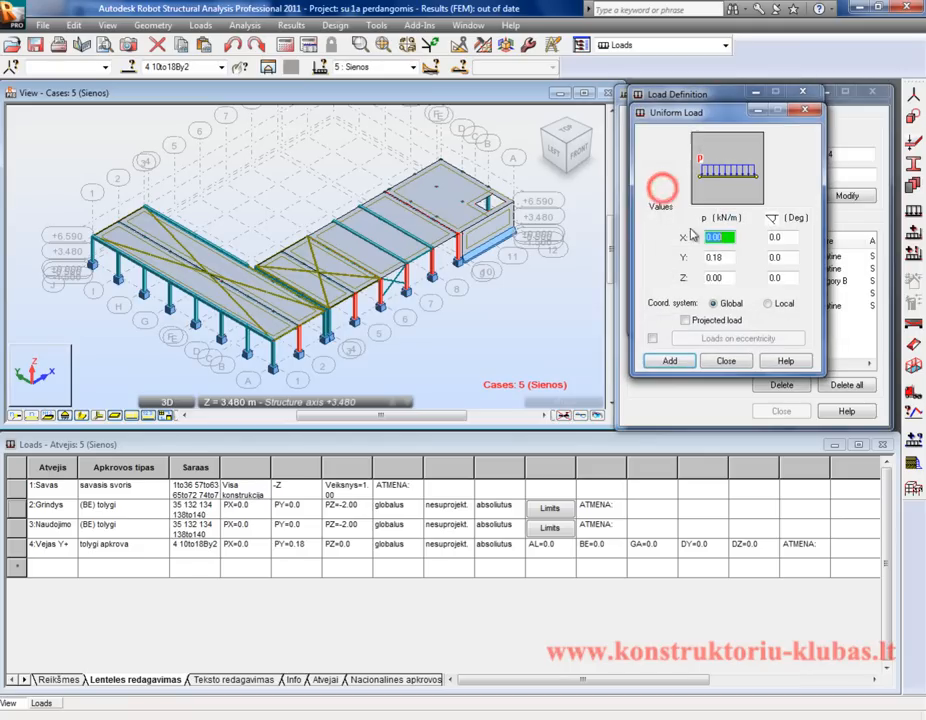
left_click(714, 361)
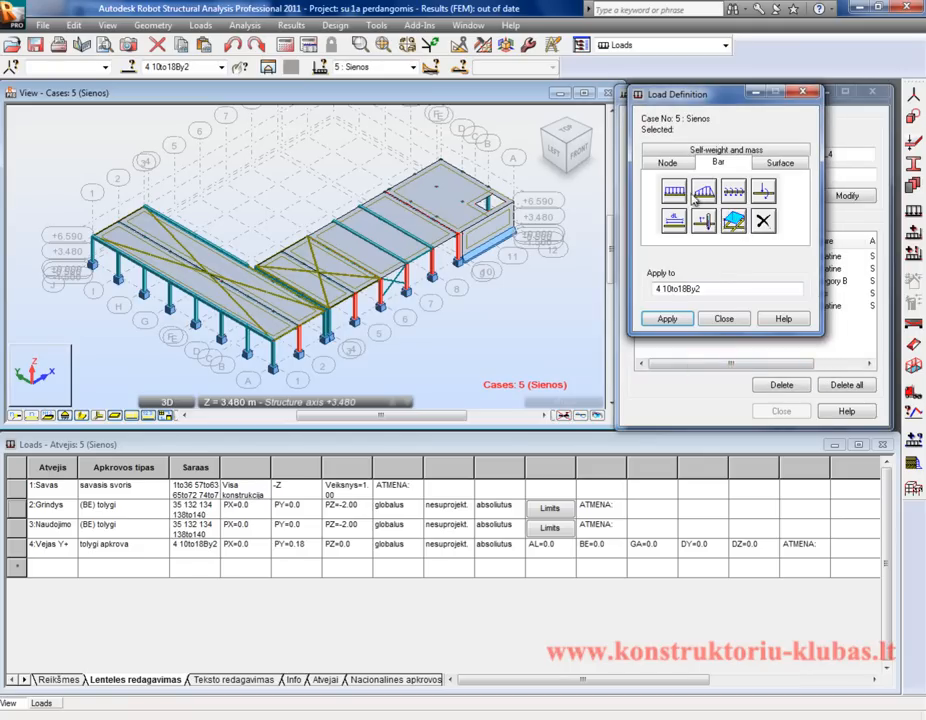
left_click(738, 223)
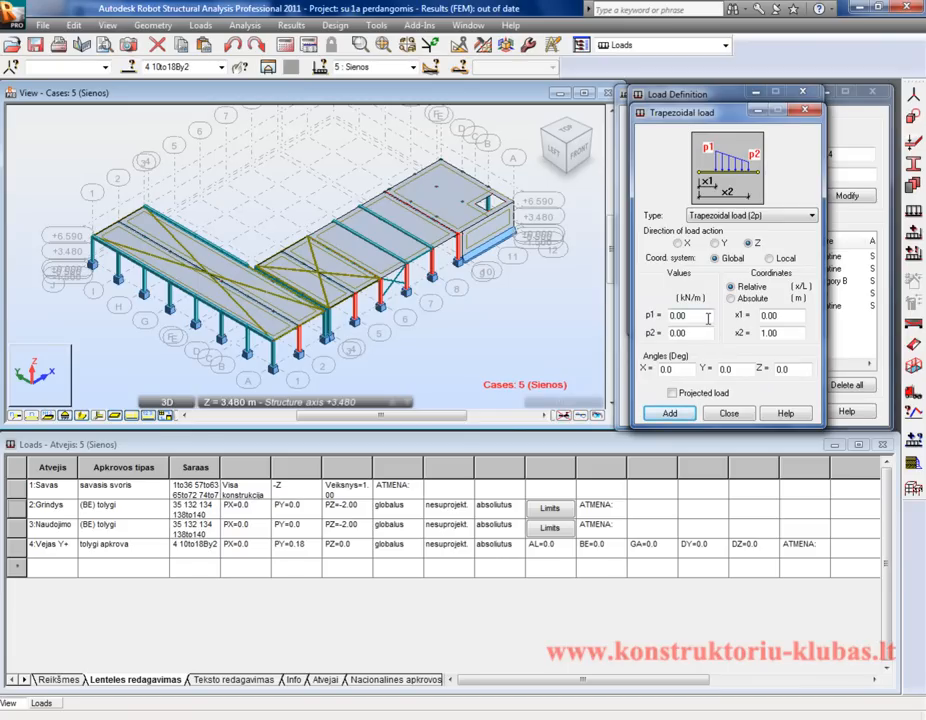
double_click(705, 317)
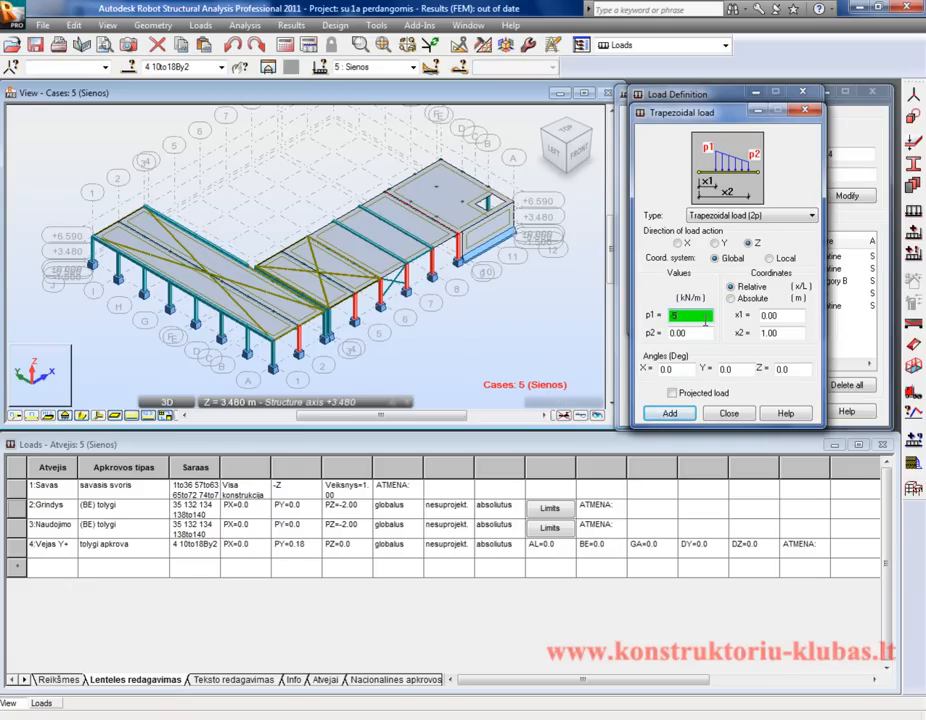
double_click(703, 333)
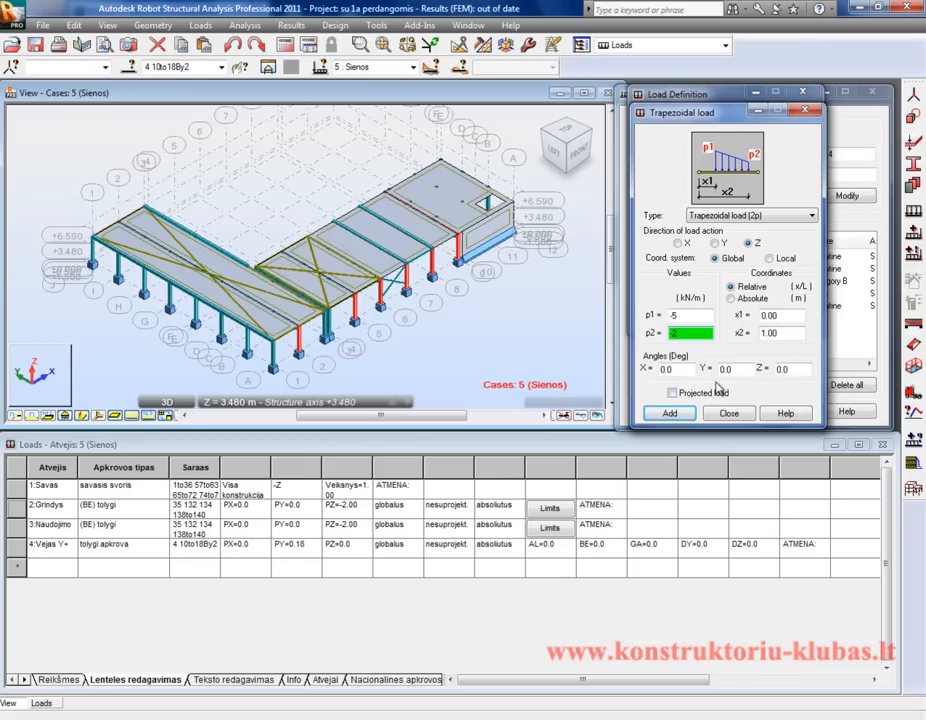
left_click(672, 412)
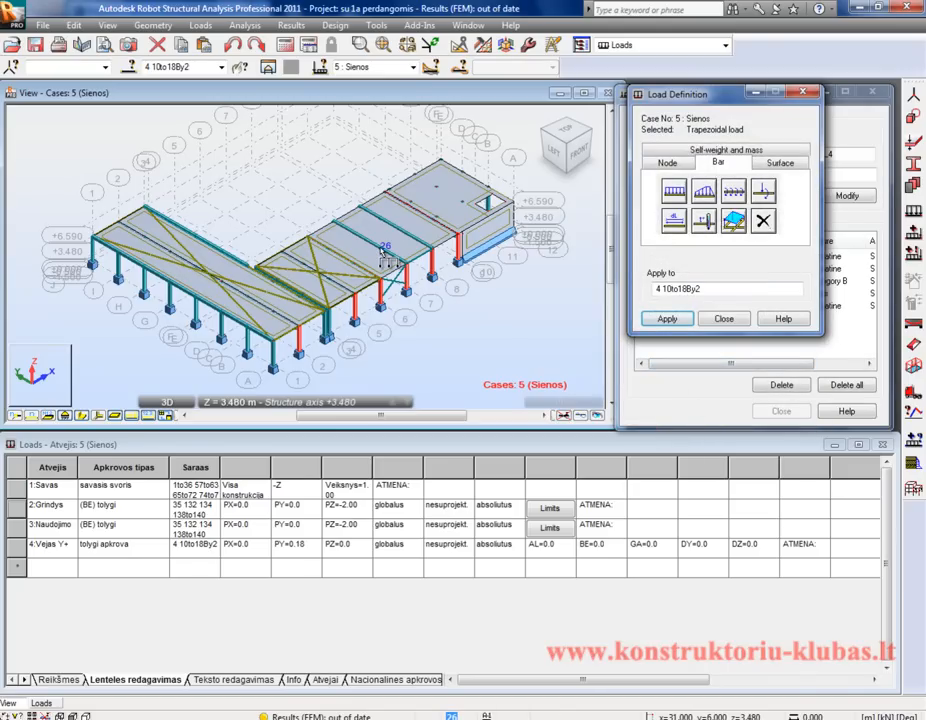
Step: Apply the trapezoidal load to the two inner cross beams, bars 88 and 89, and finish defining this load
scroll(336, 195, "up", 2)
scroll(336, 195, "up", 3)
left_click(387, 275)
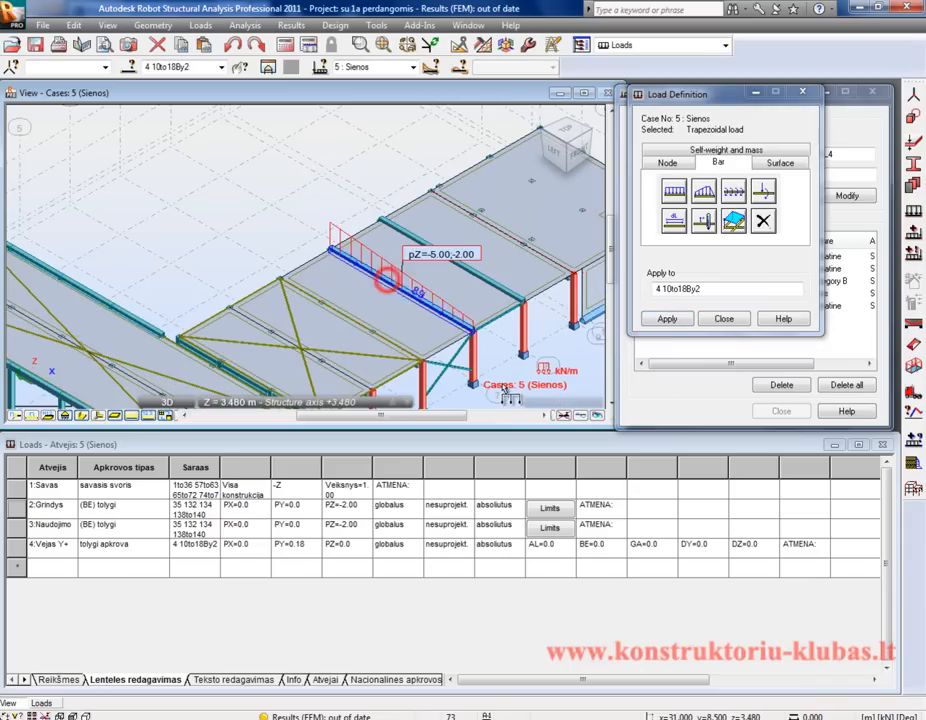
scroll(201, 108, "down", 1)
scroll(388, 236, "up", 3)
left_click(378, 208)
scroll(378, 208, "down", 2)
left_click(721, 319)
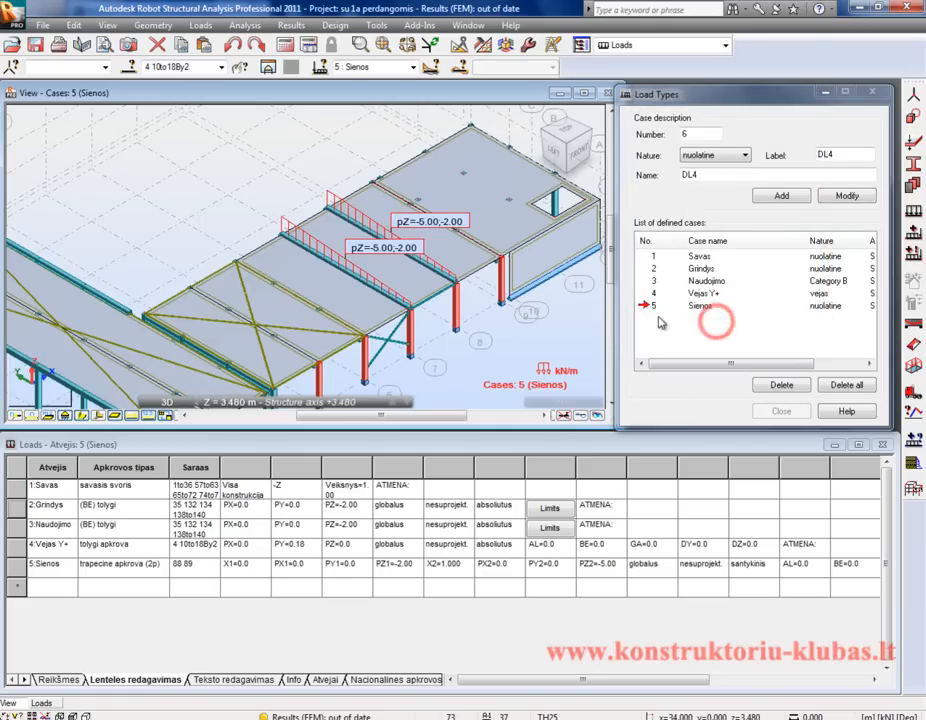
Step: Define a bar force of -10 kN in the global Z direction at an absolute distance of 2 m along the bar
left_click(913, 224)
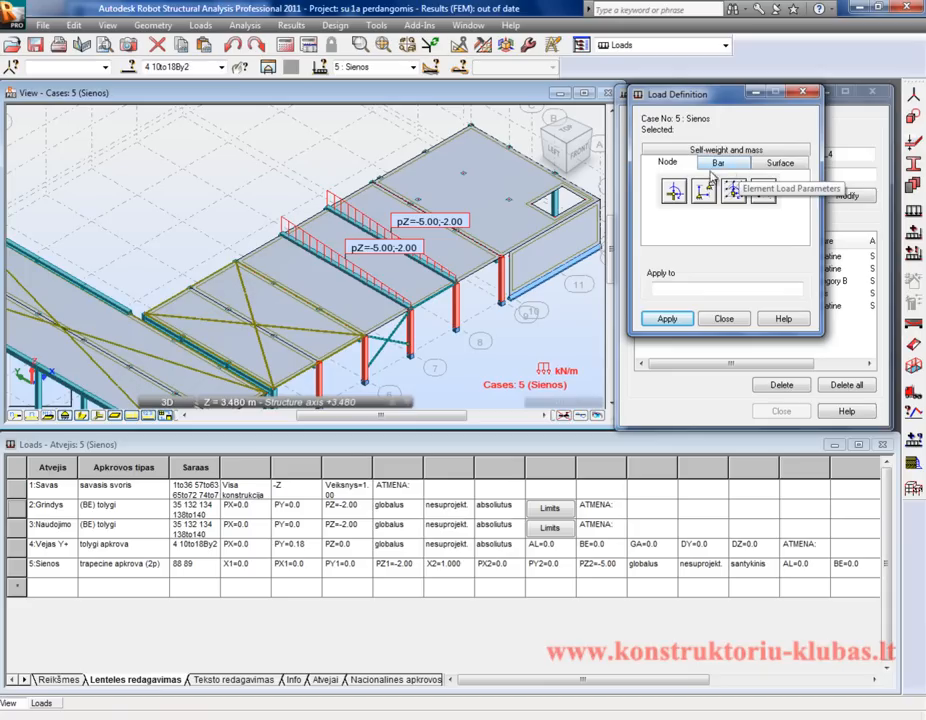
left_click(718, 163)
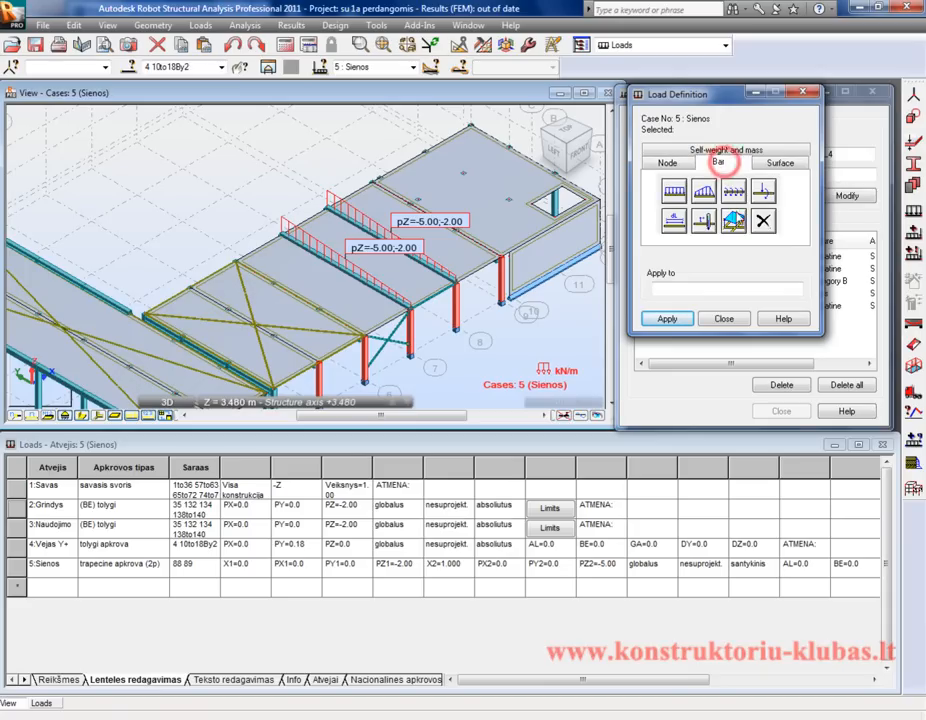
left_click(763, 190)
left_click(698, 278)
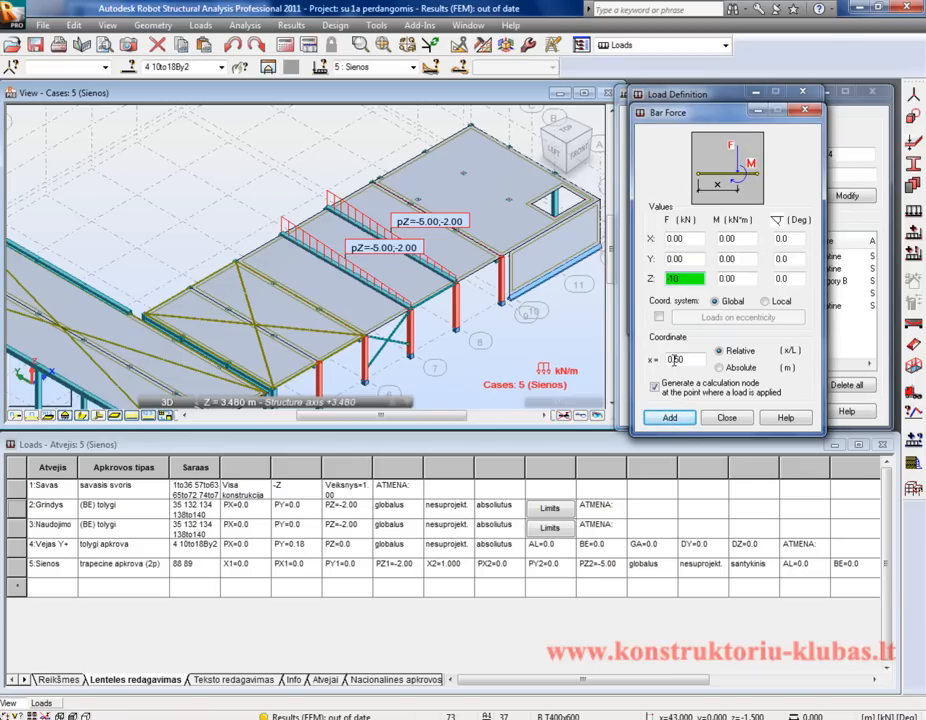
left_click(718, 367)
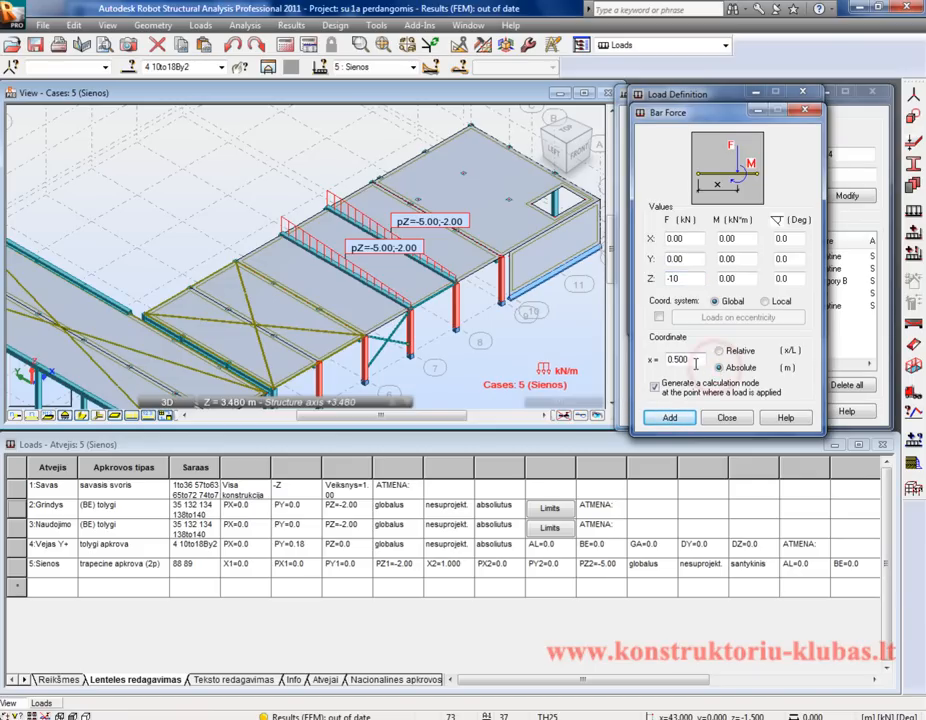
left_click(684, 360)
type("2")
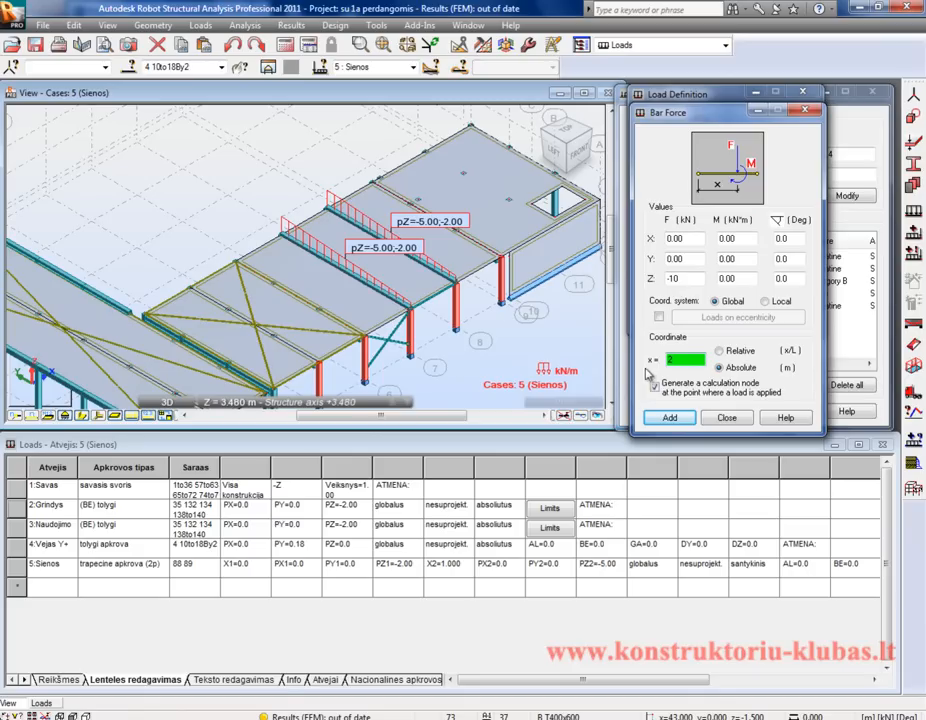
left_click(672, 418)
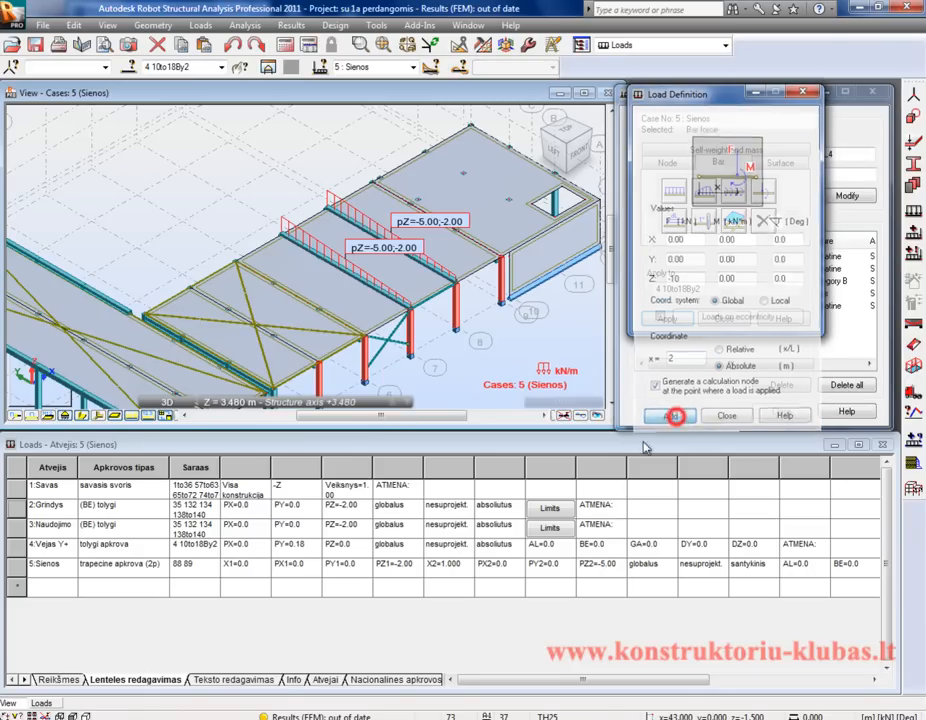
Step: Apply the bar force to cross beam 88 and clear the selection
left_click(430, 270)
left_click(724, 318)
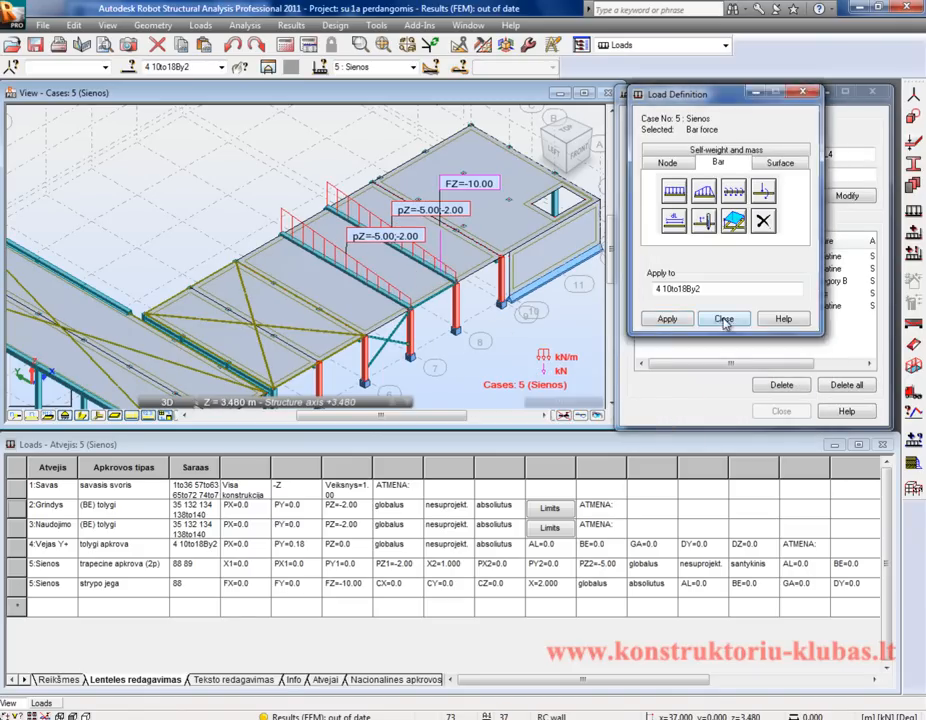
left_click(559, 332)
scroll(293, 220, "down", 2)
scroll(390, 295, "up", 1)
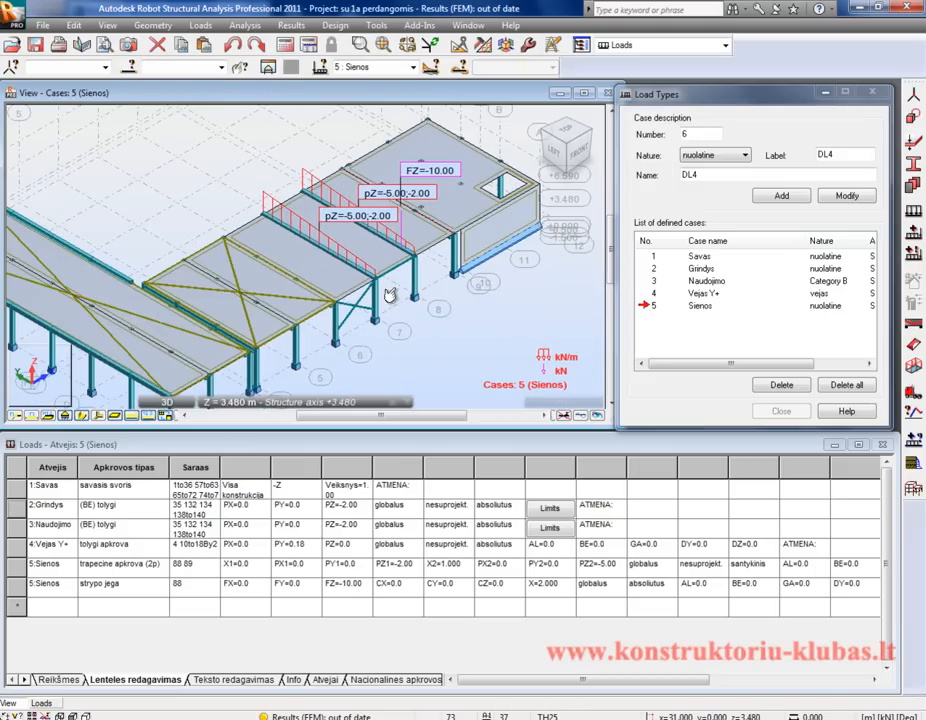
Step: Define a nodal force of 10 kN in the X direction for the Sienos case
left_click(914, 229)
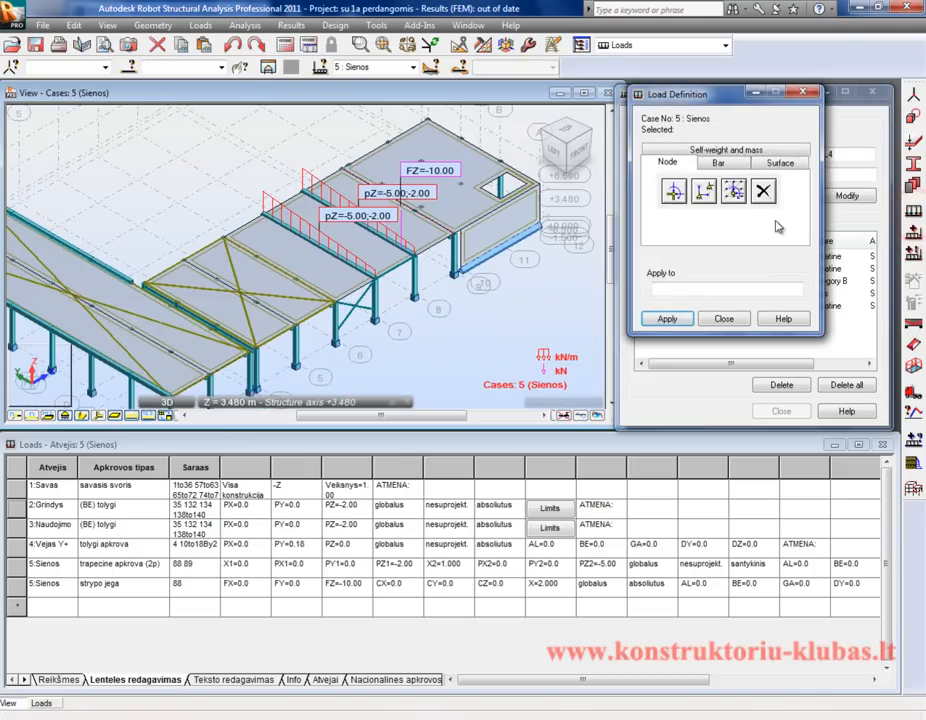
left_click(674, 191)
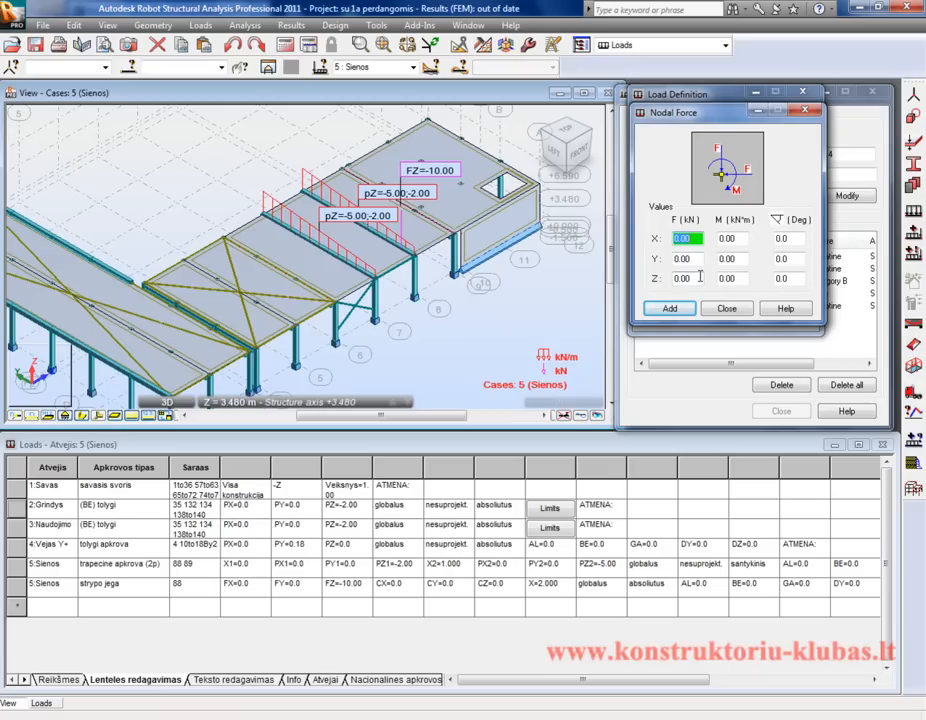
double_click(694, 278)
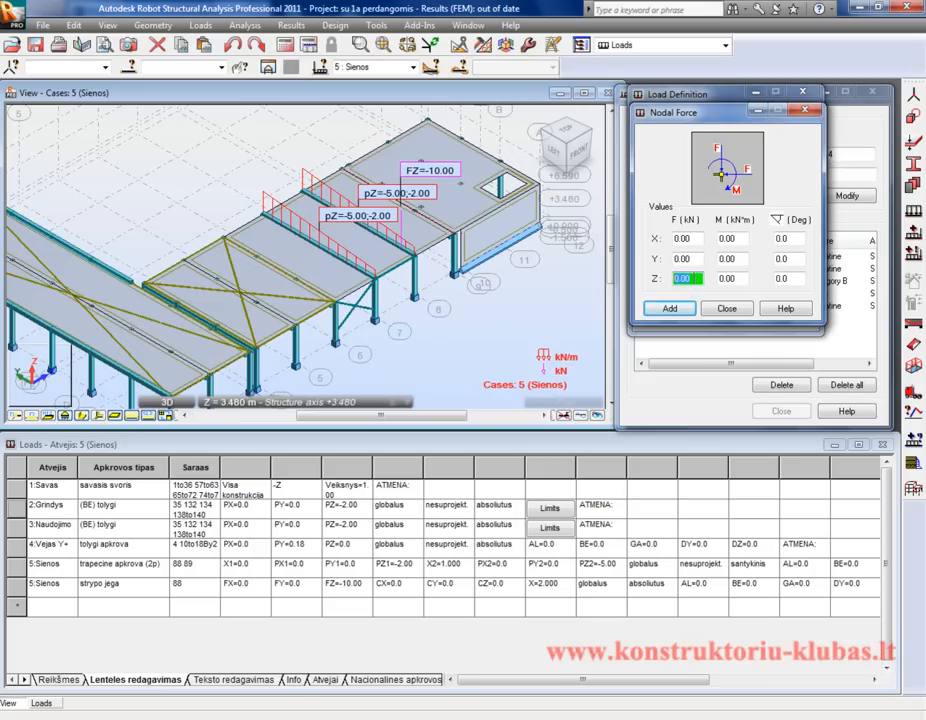
double_click(687, 238)
type("1")
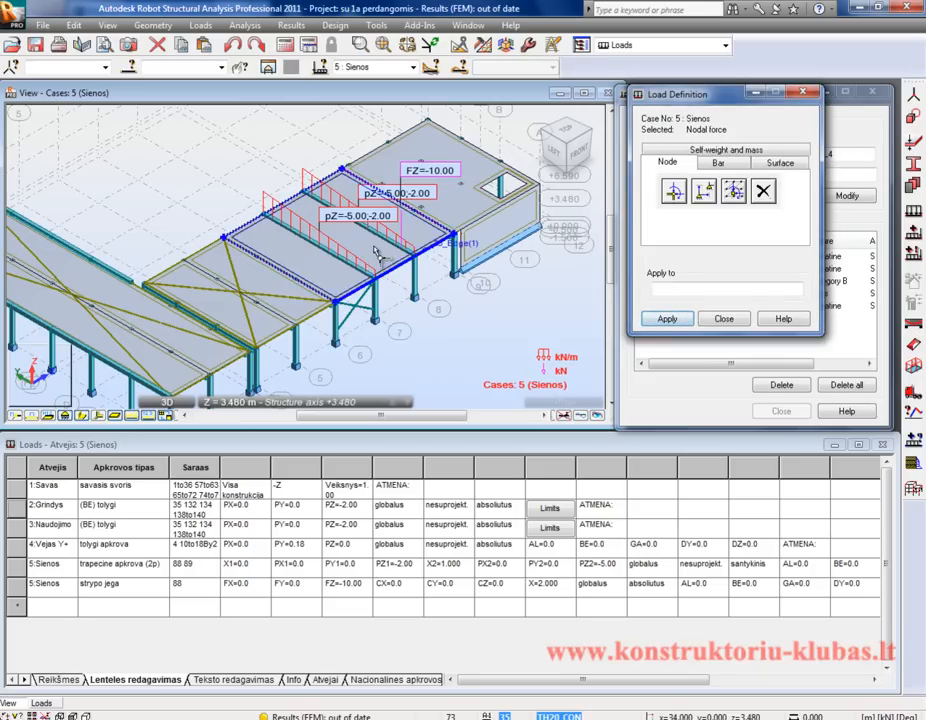
Step: Turn off the display of the bars' section shapes so the corner node at axes A and 1 is exposed
left_click(440, 345)
scroll(475, 239, "down", 3)
scroll(316, 358, "up", 3)
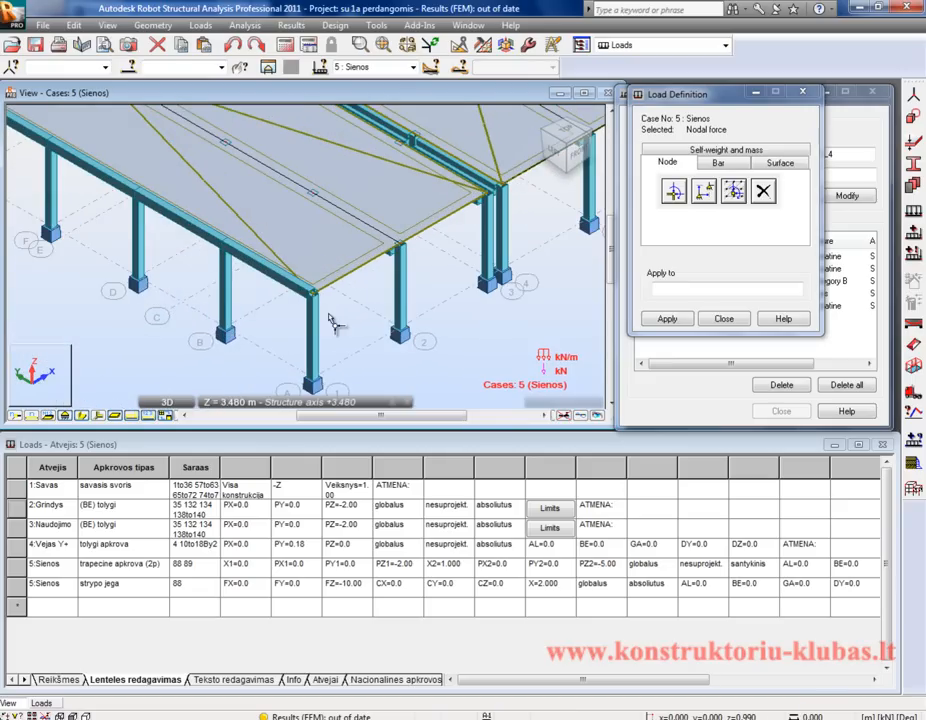
left_click(152, 416)
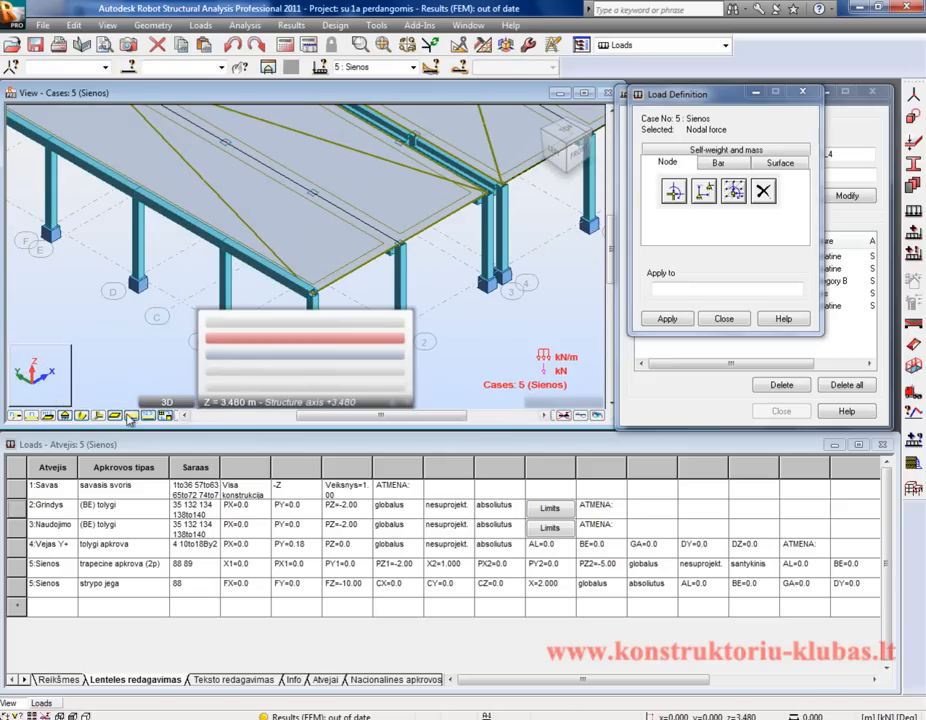
left_click(84, 416)
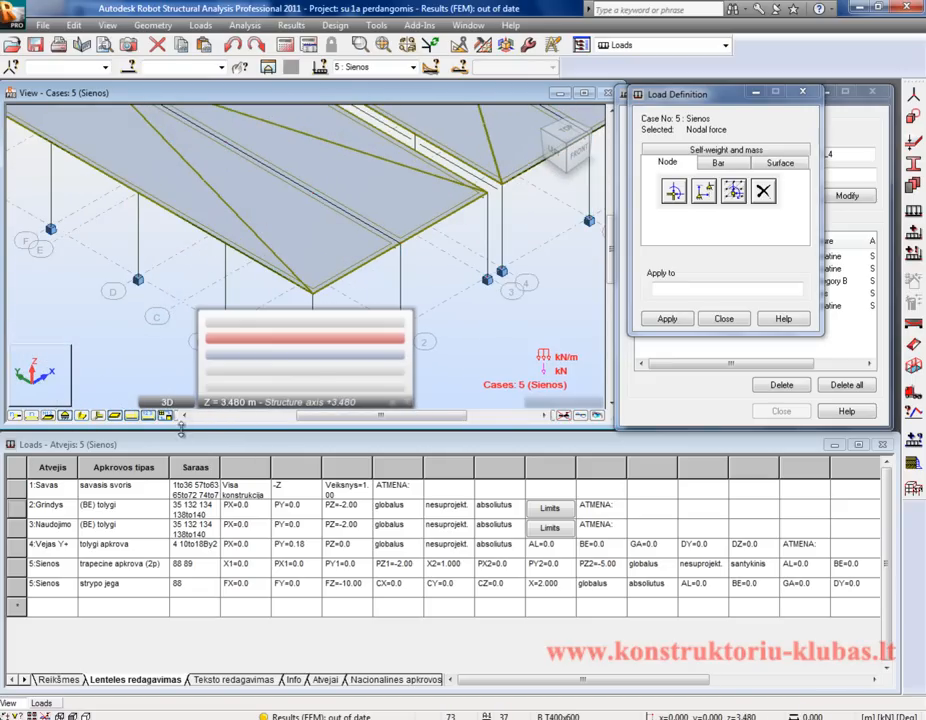
Step: Apply the nodal force to the slab's corner node above the column at axes A and 1
scroll(311, 290, "up", 4)
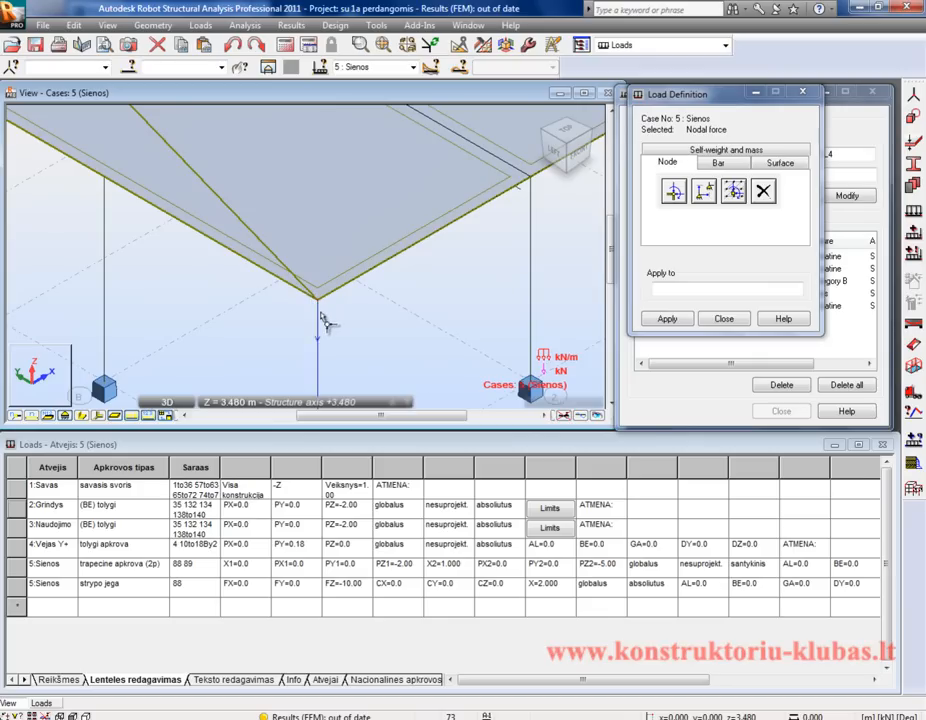
left_click(318, 304)
scroll(265, 325, "down", 3)
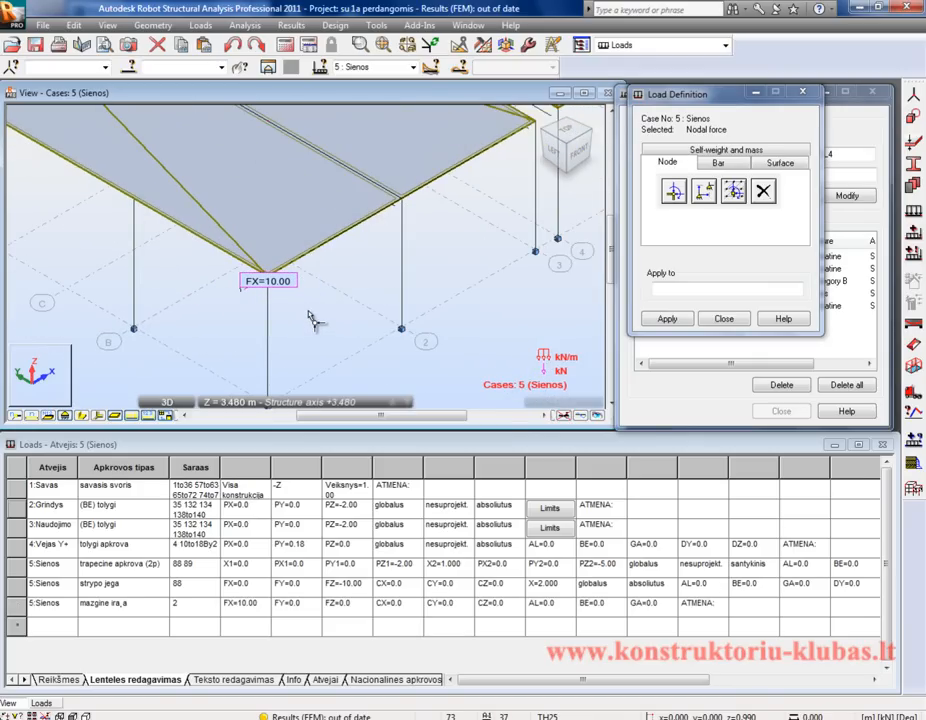
scroll(316, 304, "up", 2)
scroll(316, 297, "up", 2)
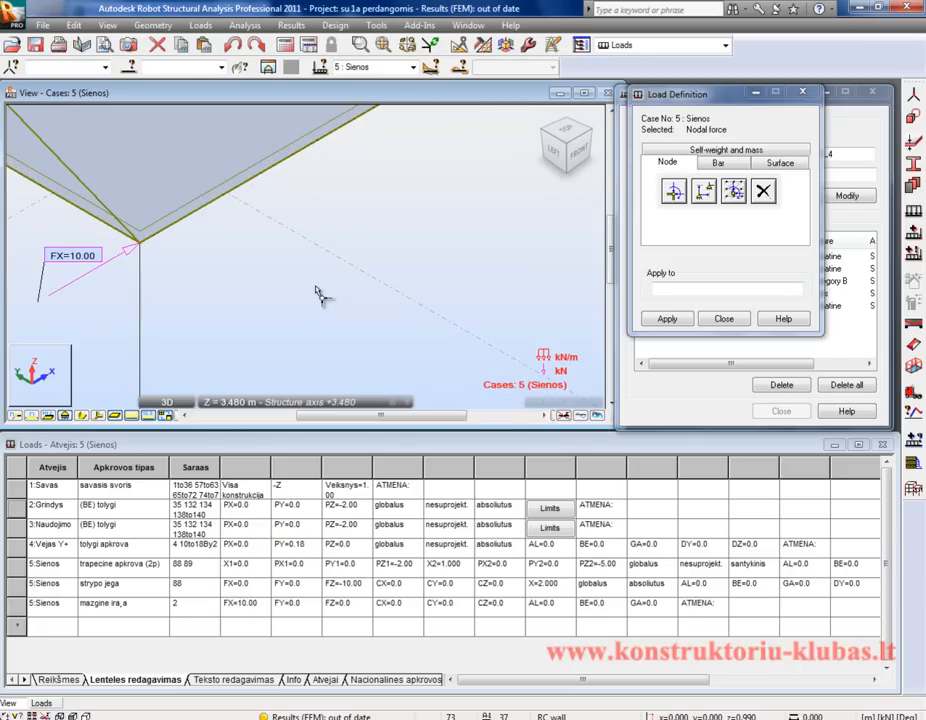
Step: Define a linear load on panel edges of -20 kN/m in the global Z direction for the Sienos case
left_click(724, 287)
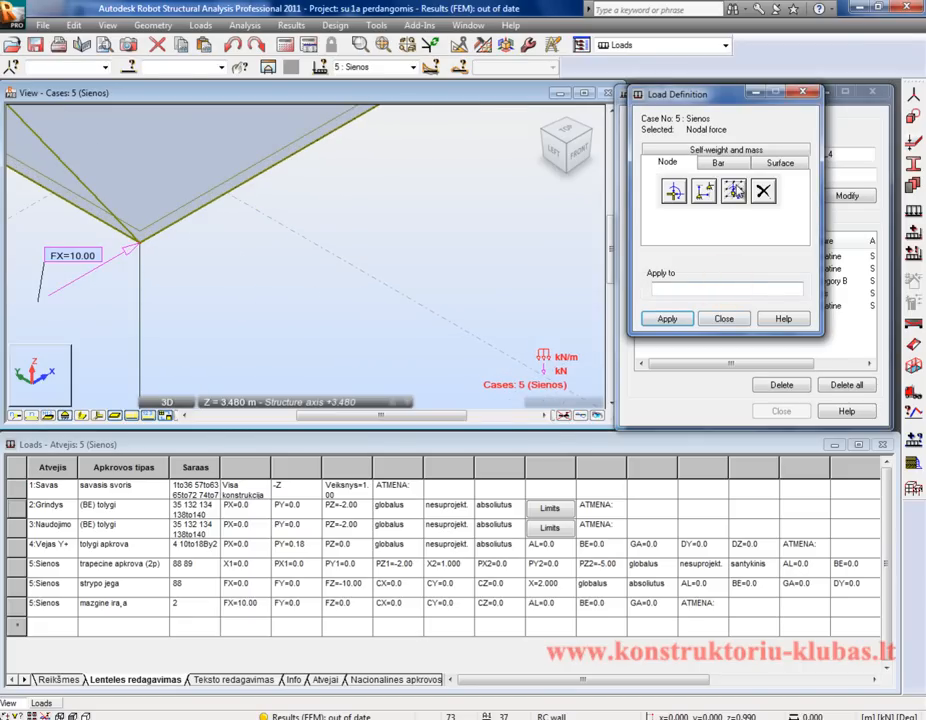
left_click(745, 165)
left_click(774, 161)
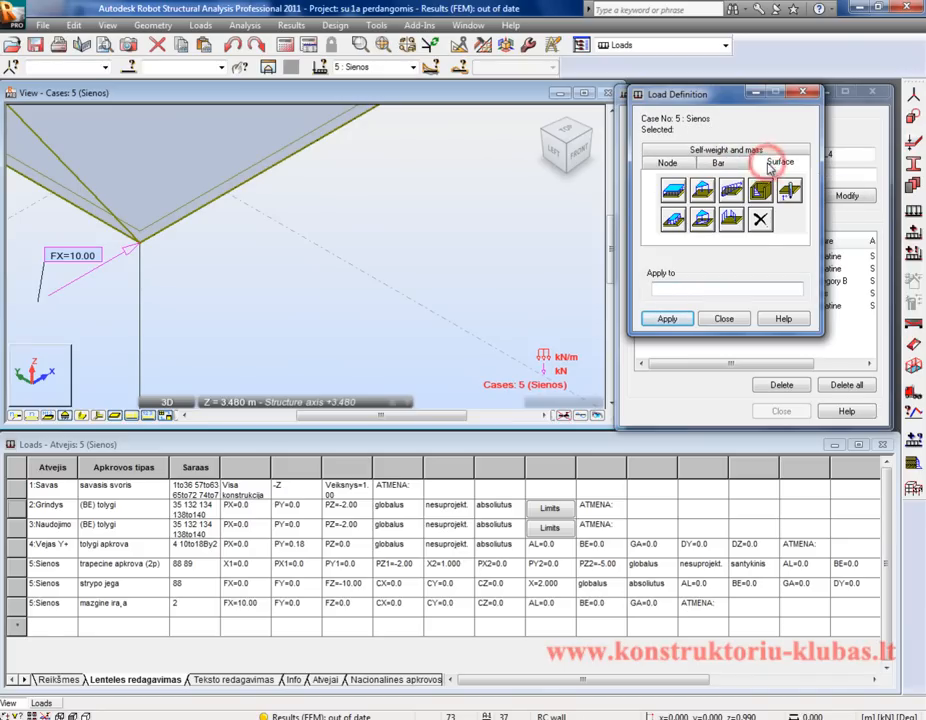
left_click(477, 253)
scroll(360, 313, "down", 7)
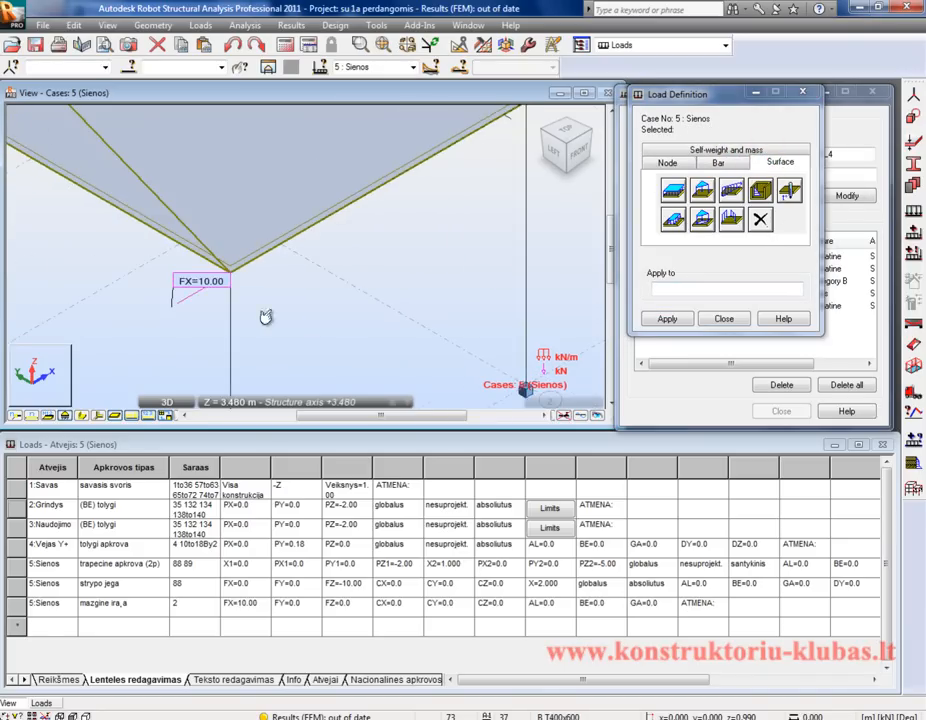
scroll(246, 326, "down", 3)
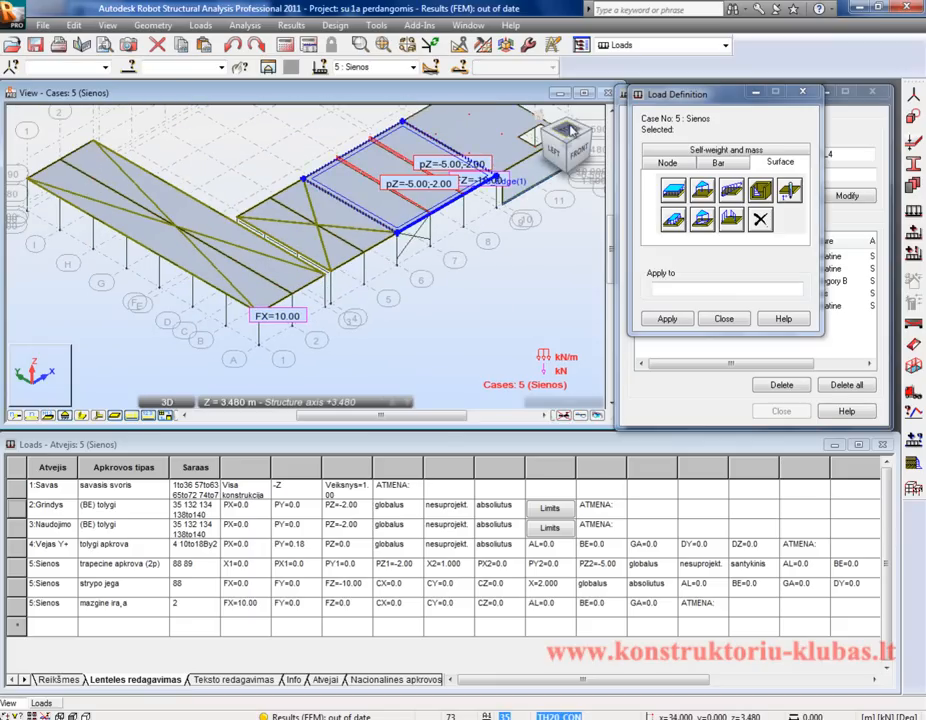
scroll(457, 236, "up", 2)
scroll(240, 250, "down", 3)
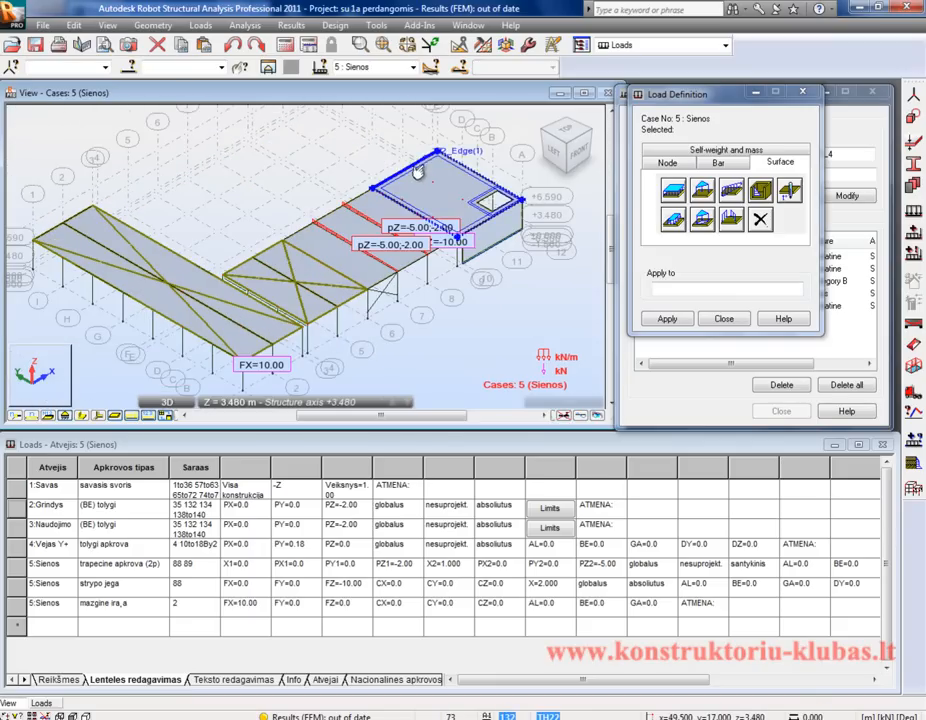
scroll(300, 128, "up", 3)
scroll(368, 202, "up", 3)
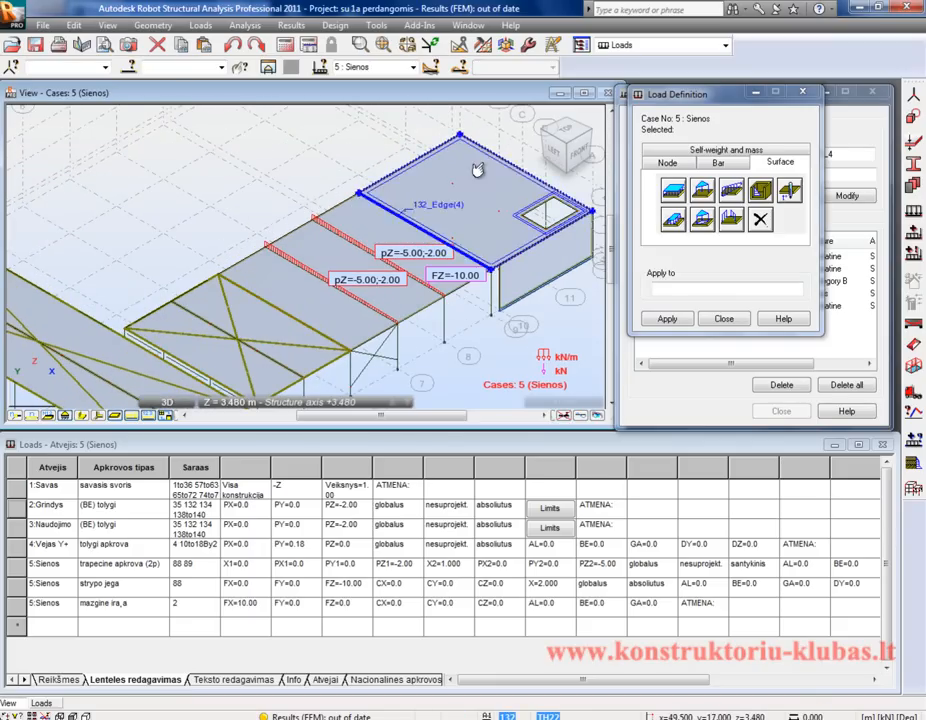
scroll(445, 212, "down", 2)
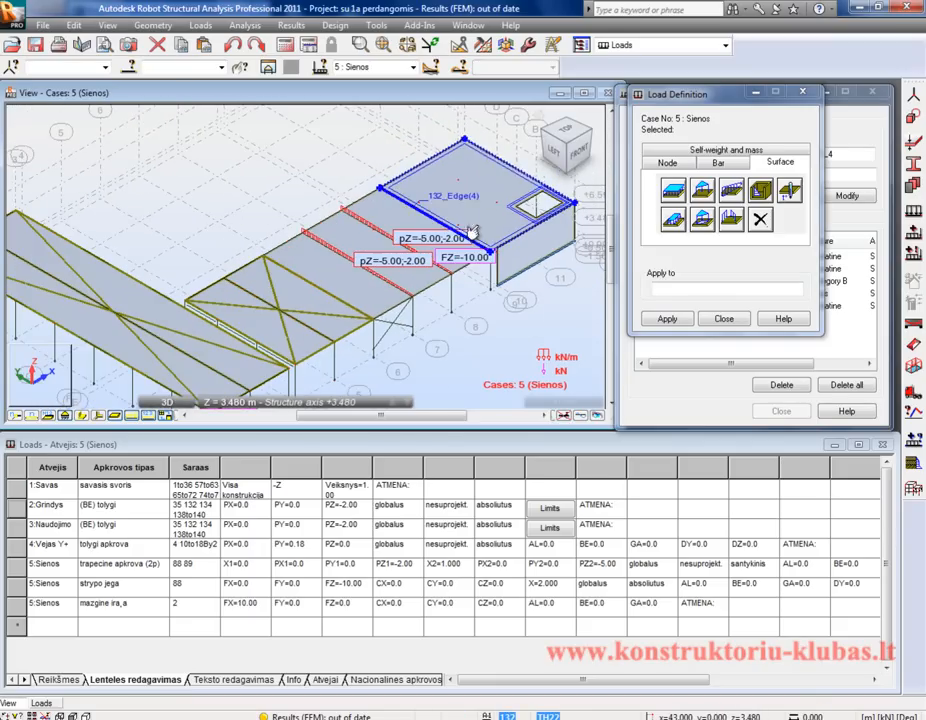
left_click(731, 219)
left_click_drag(706, 286, 663, 293)
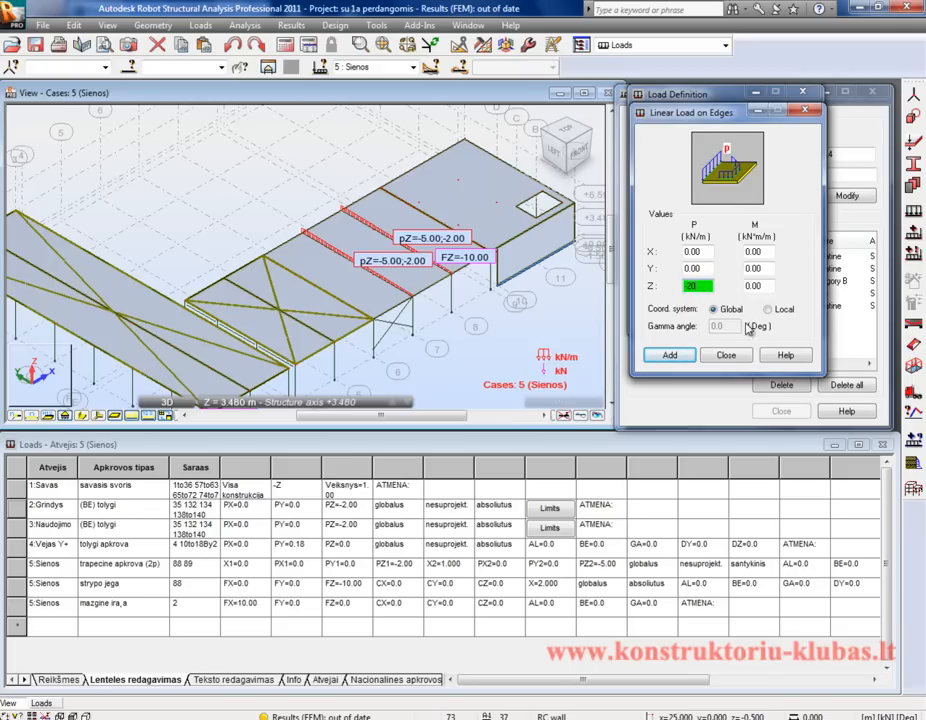
left_click(672, 355)
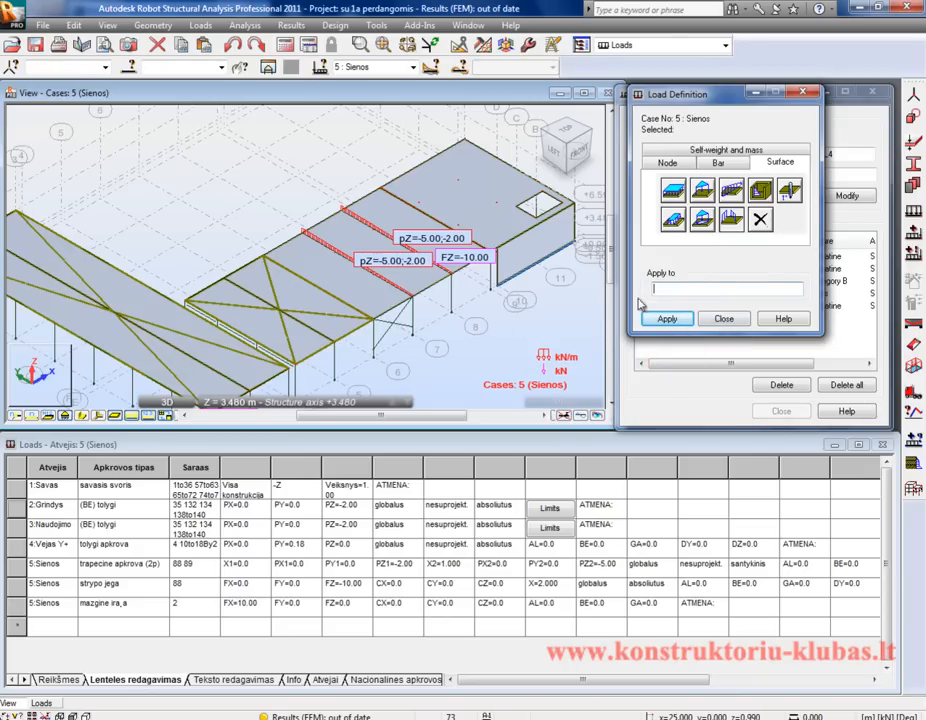
Step: Apply the linear edge load to edge 2 of floor panel 134
left_click(349, 333)
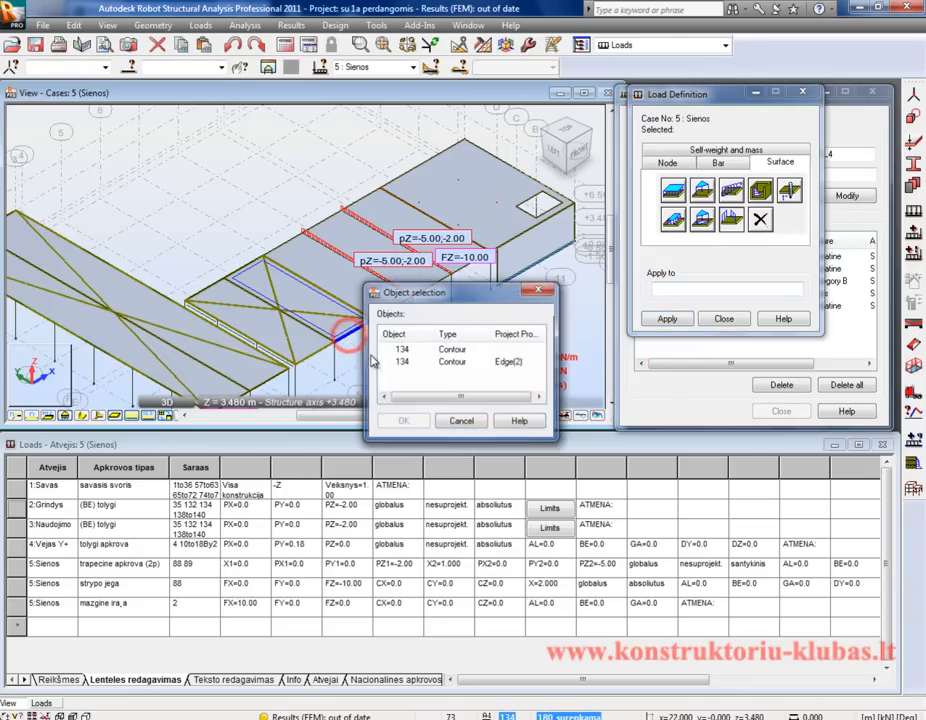
left_click(412, 361)
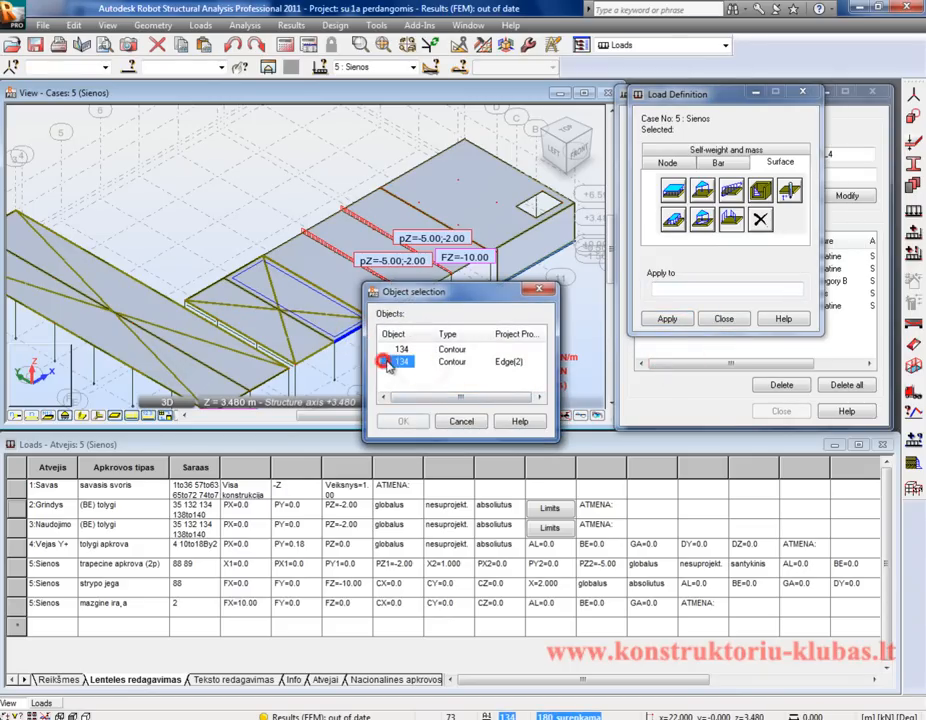
left_click(412, 420)
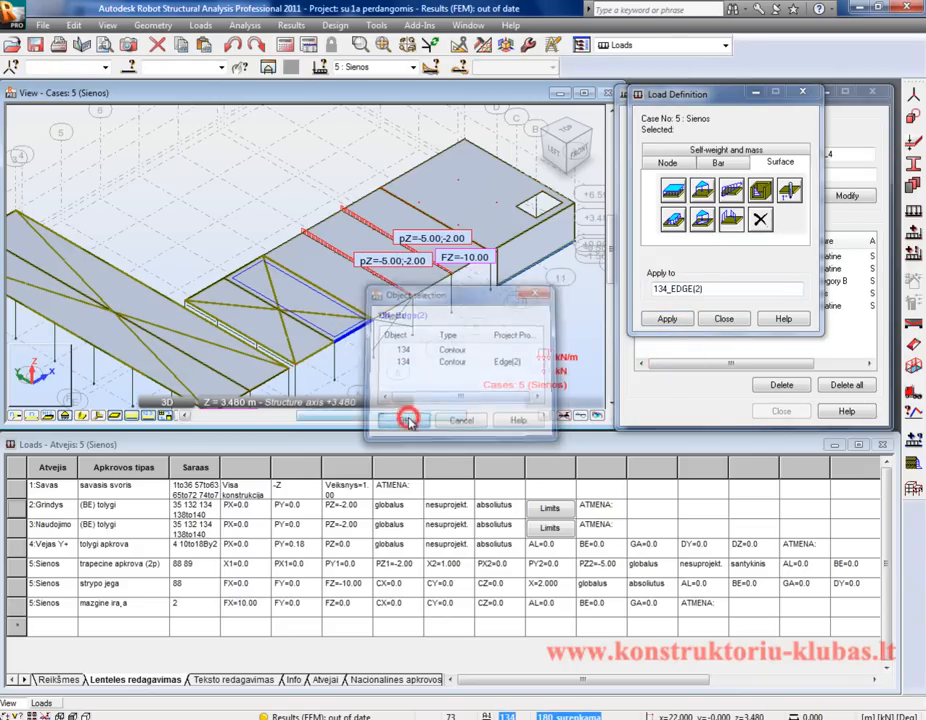
left_click(667, 319)
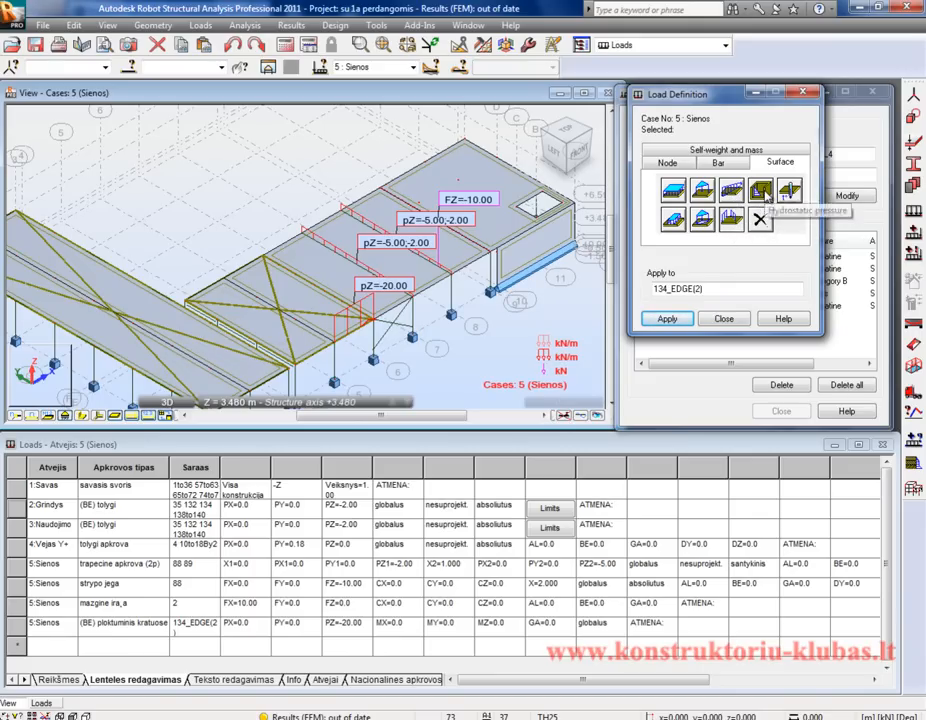
Step: Define a hydrostatic pressure load for the Sienos case with a constant pressure of 10 kPa and a liquid unit weight of 2200 kG/m3
left_click(764, 194)
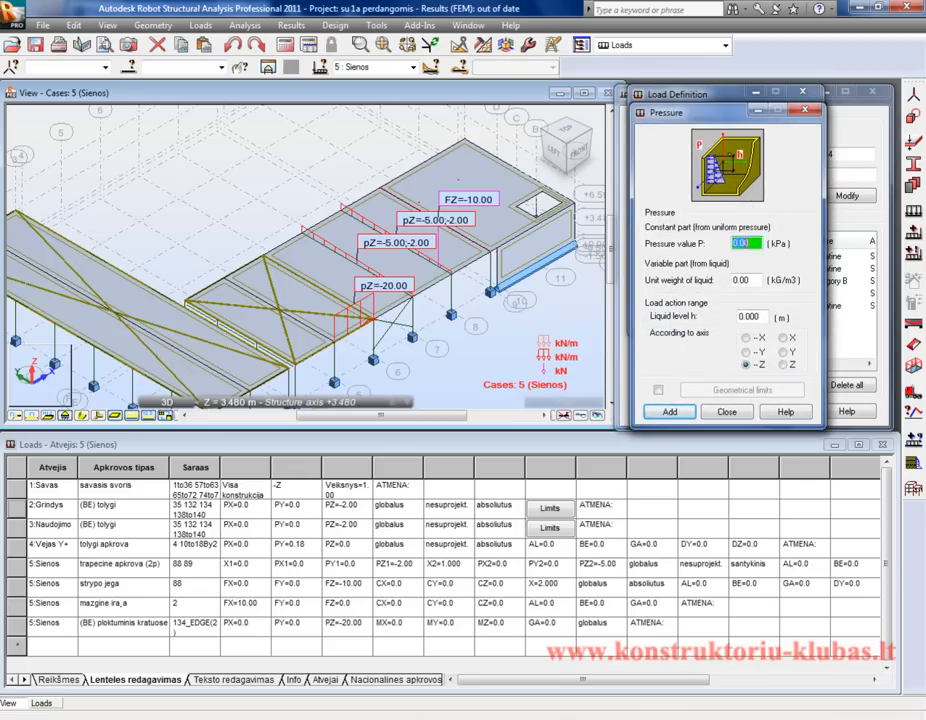
left_click_drag(757, 244, 713, 243)
left_click_drag(757, 282, 731, 290)
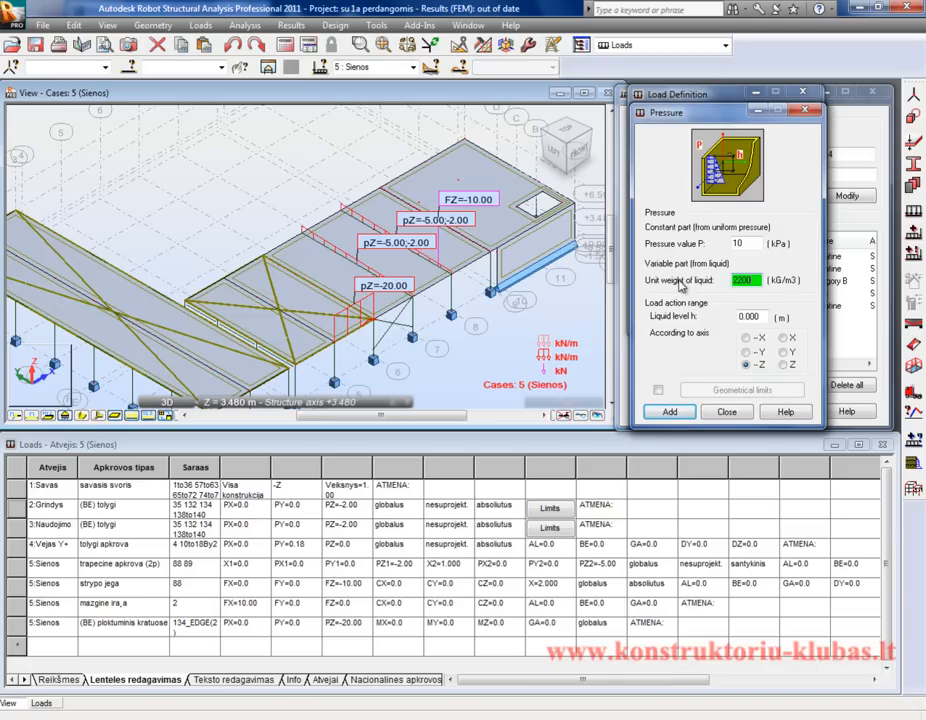
double_click(764, 318)
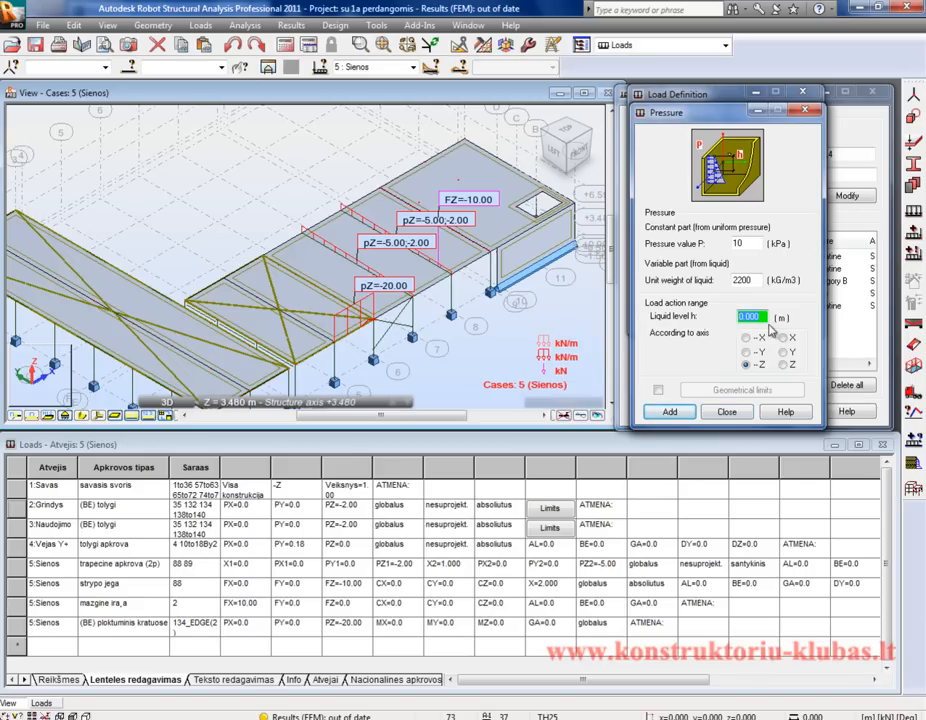
left_click(686, 413)
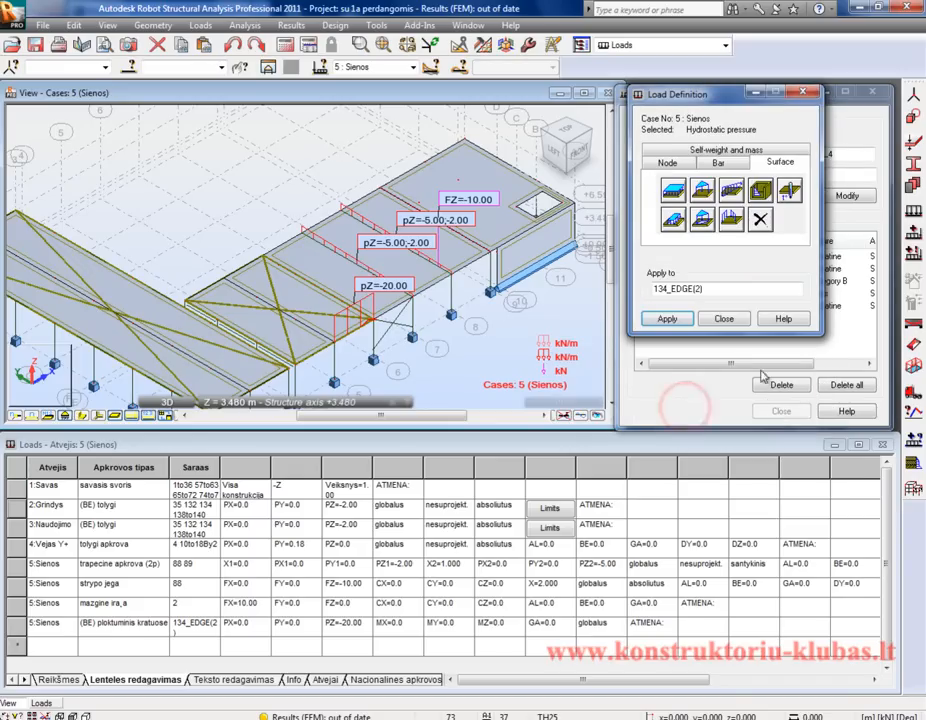
Step: Apply the hydrostatic pressure to the basement wall panel 125 and finish defining loads
double_click(738, 289)
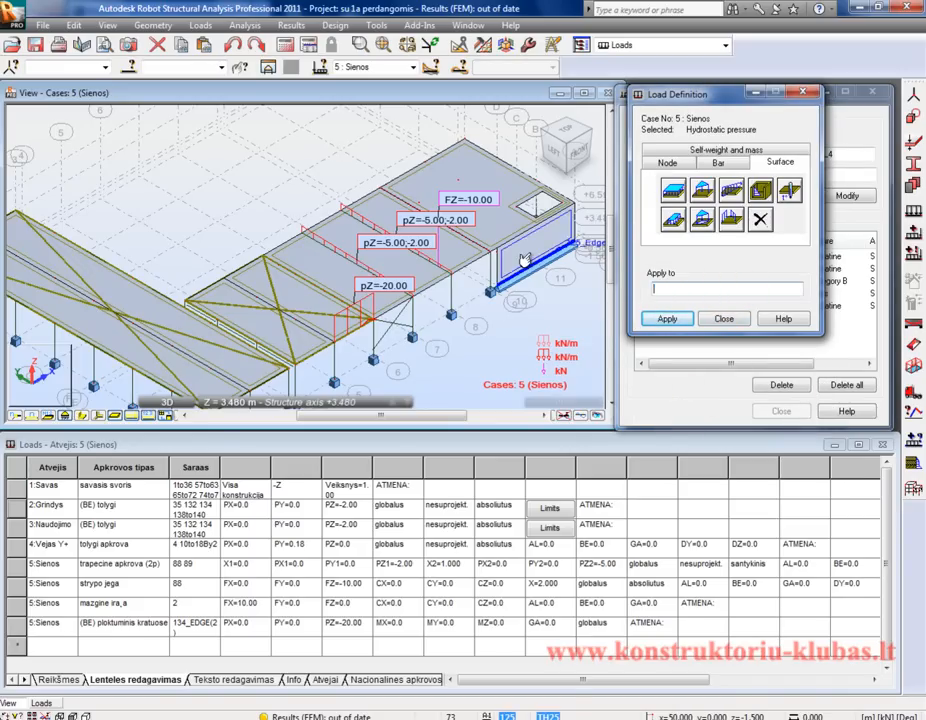
left_click(579, 307)
left_click(667, 318)
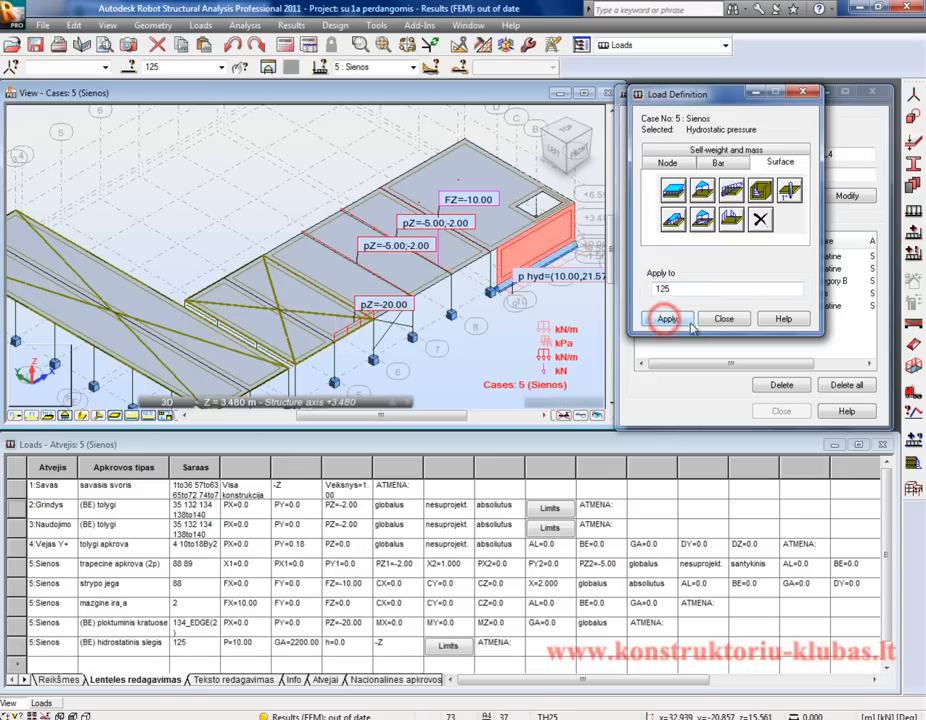
left_click(722, 318)
scroll(414, 316, "up", 4)
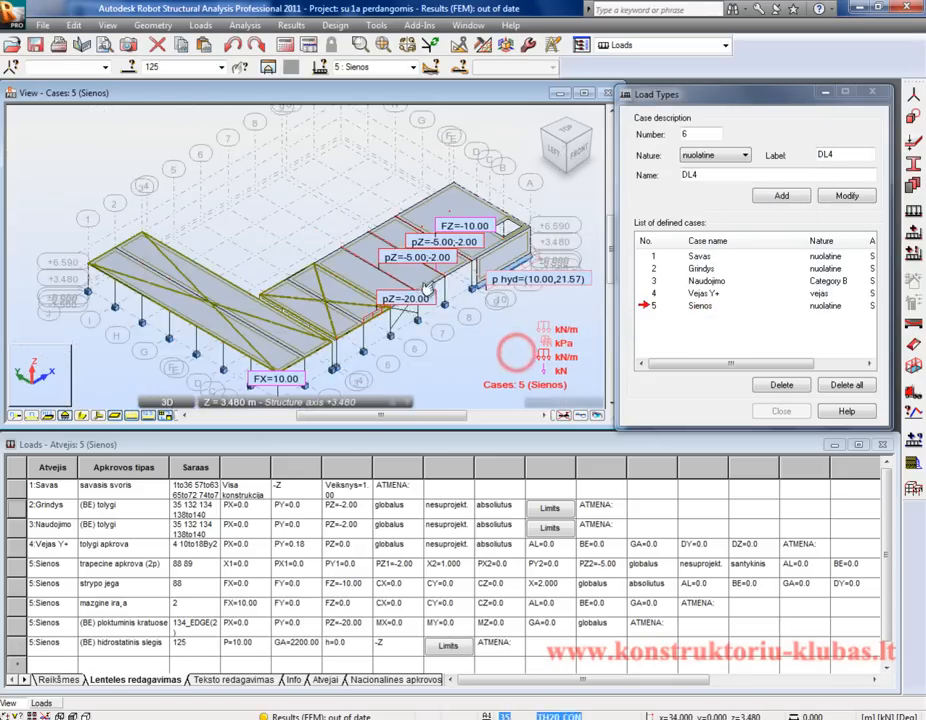
middle_click_drag(414, 316, 420, 291, "shift")
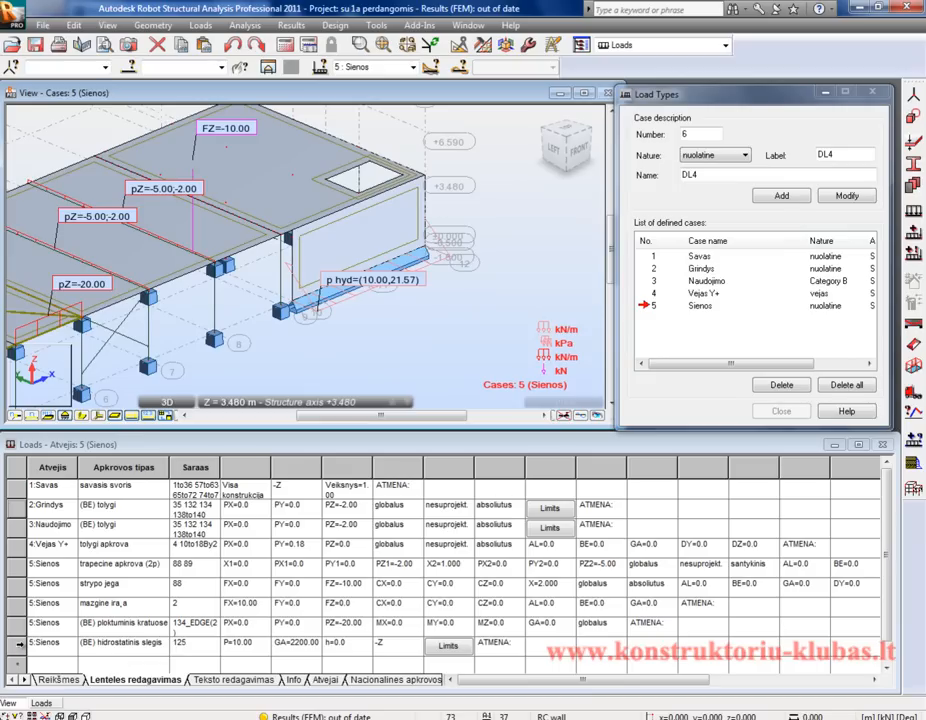
Step: Try a constant pressure of -10 kPa for the wall's hydrostatic load and restore it to 10 kPa
left_click(20, 645)
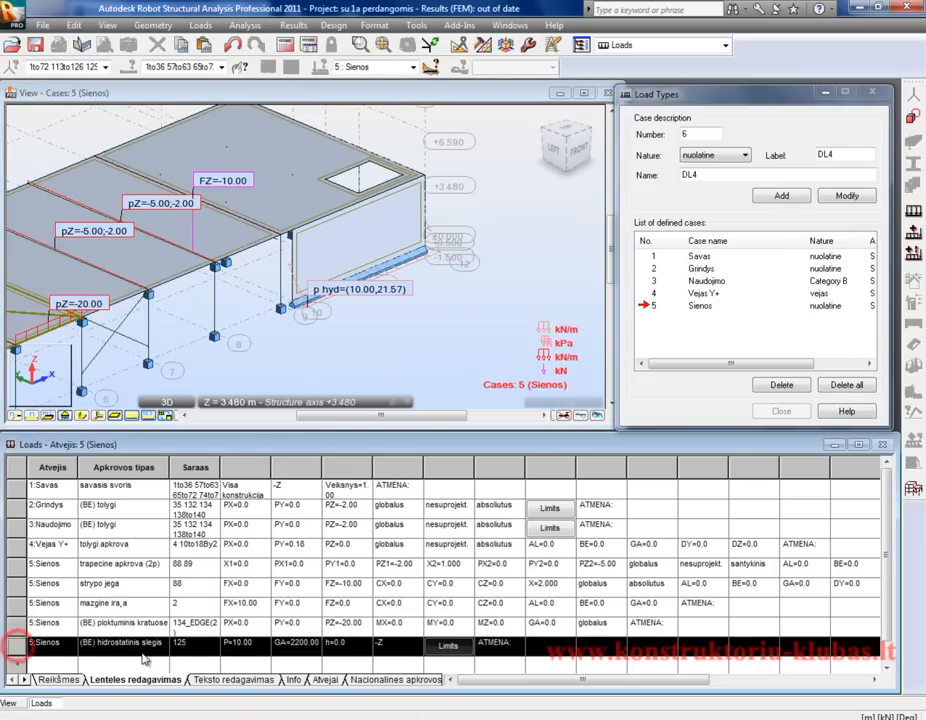
left_click(236, 646)
left_click(232, 645)
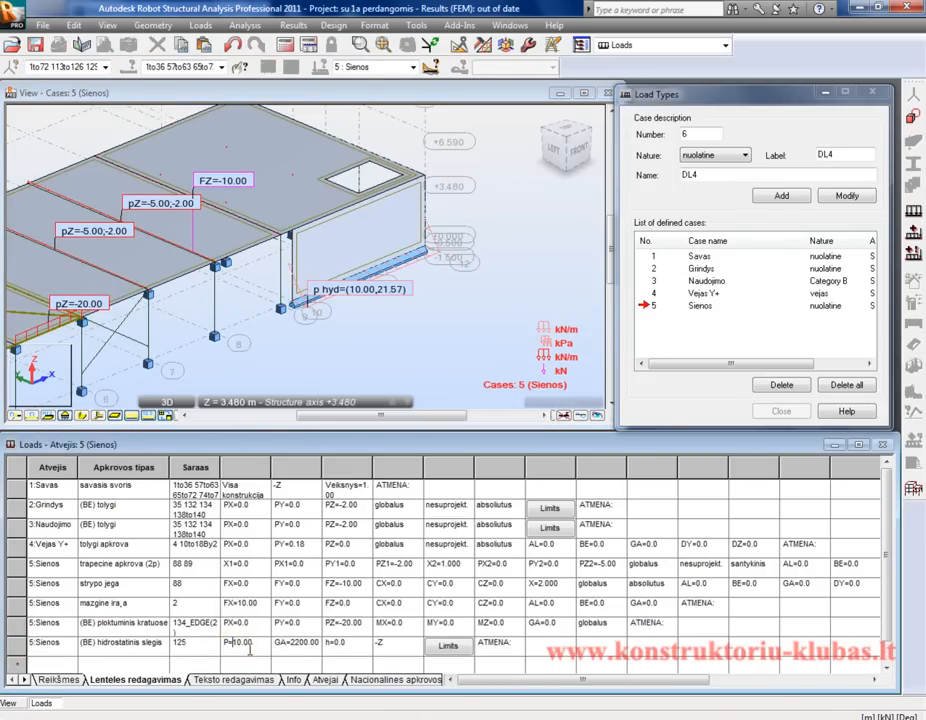
type("-")
key("Tab")
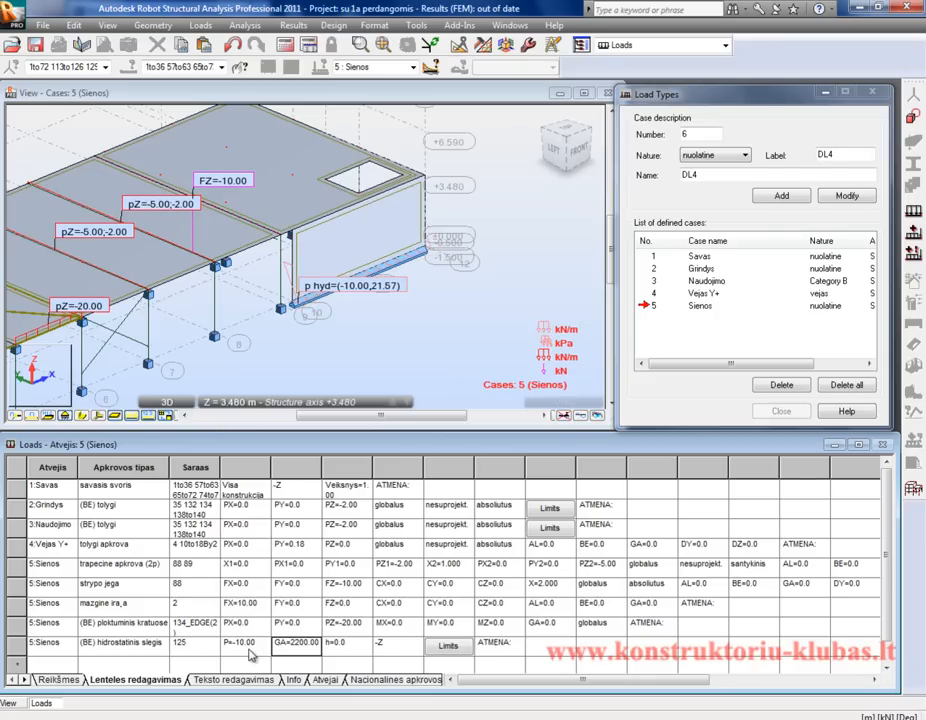
left_click(238, 647)
key("BackSpace")
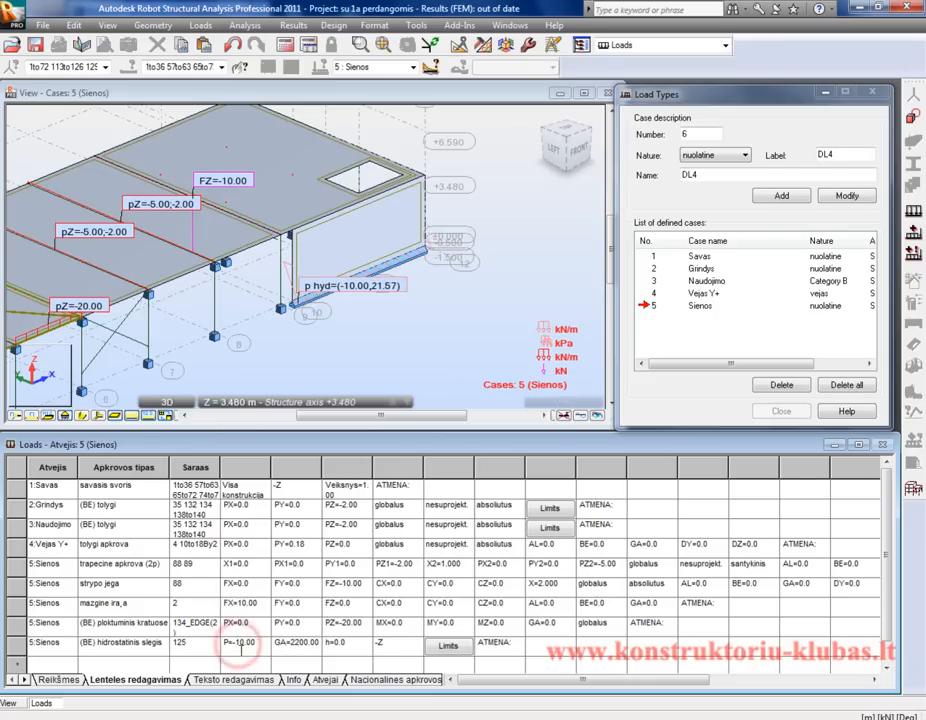
key("Tab")
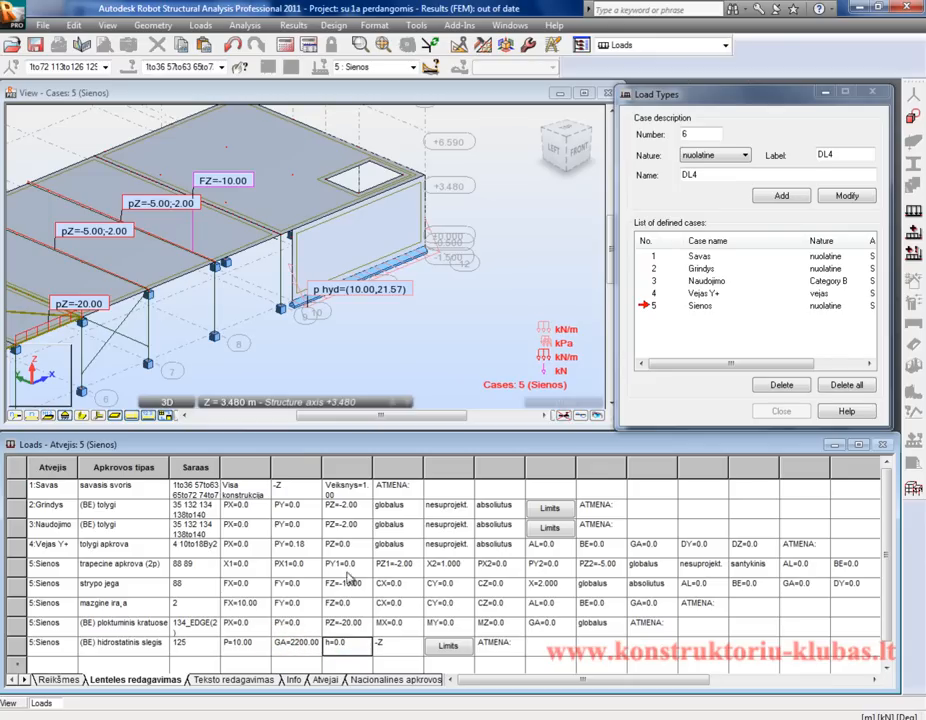
Step: Examine the height of the hydrostatically loaded wall in its object properties
left_click(397, 340)
left_click(424, 204)
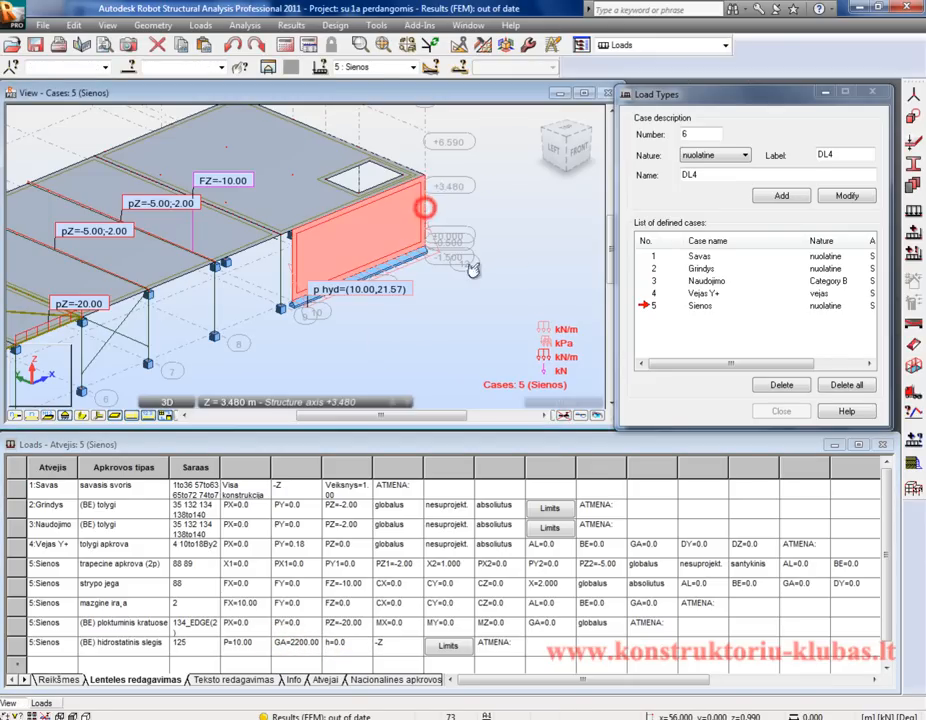
right_click(525, 262)
left_click(492, 463)
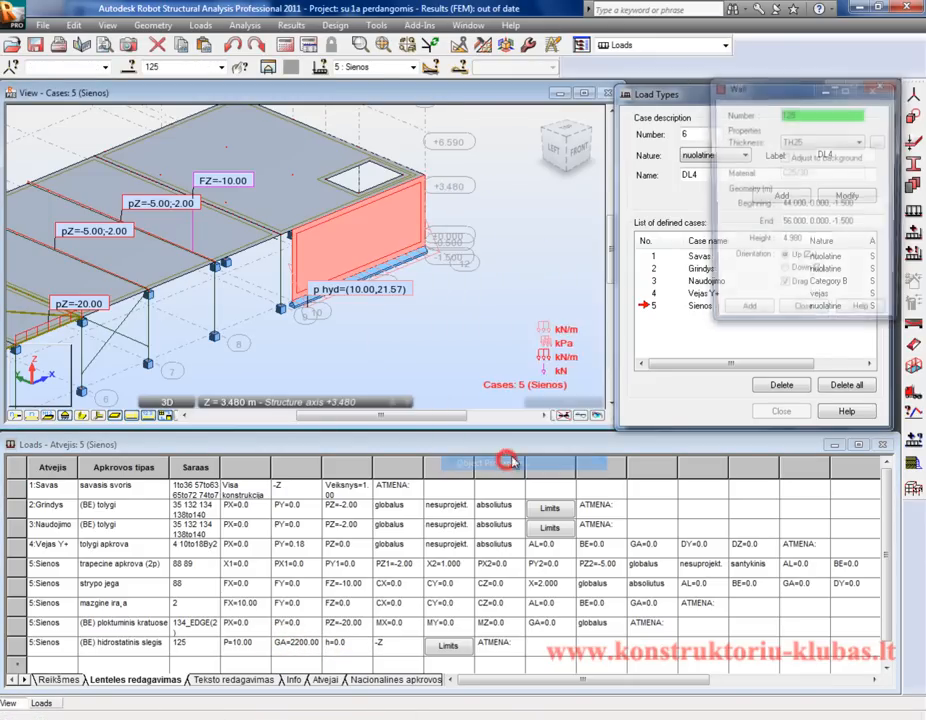
left_click(801, 317)
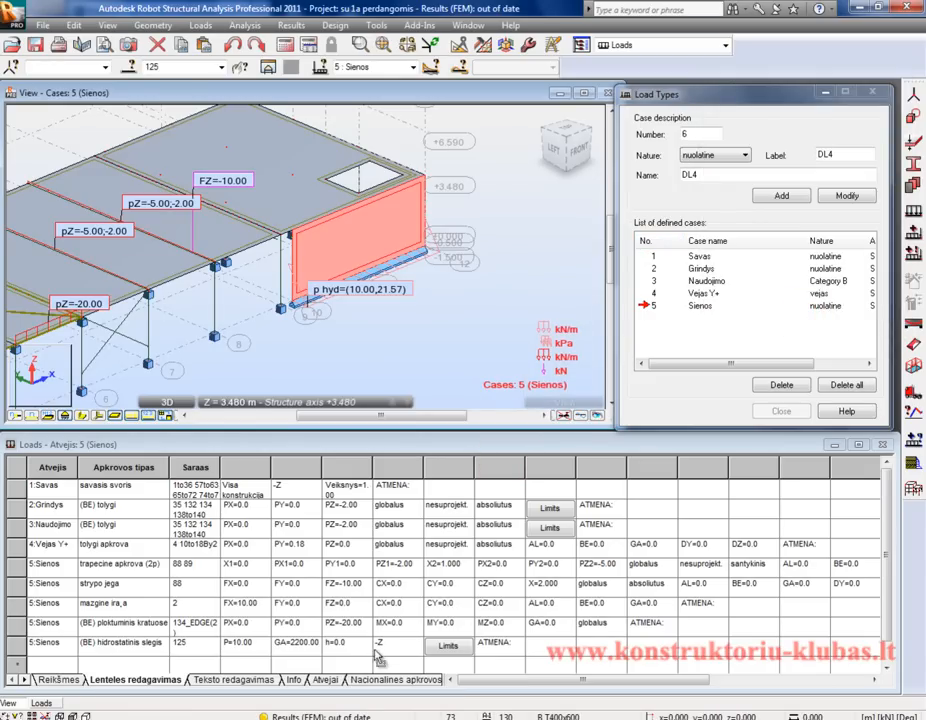
Step: Set the liquid level h of the wall's hydrostatic load to 4.98 m in the loads table
double_click(336, 643)
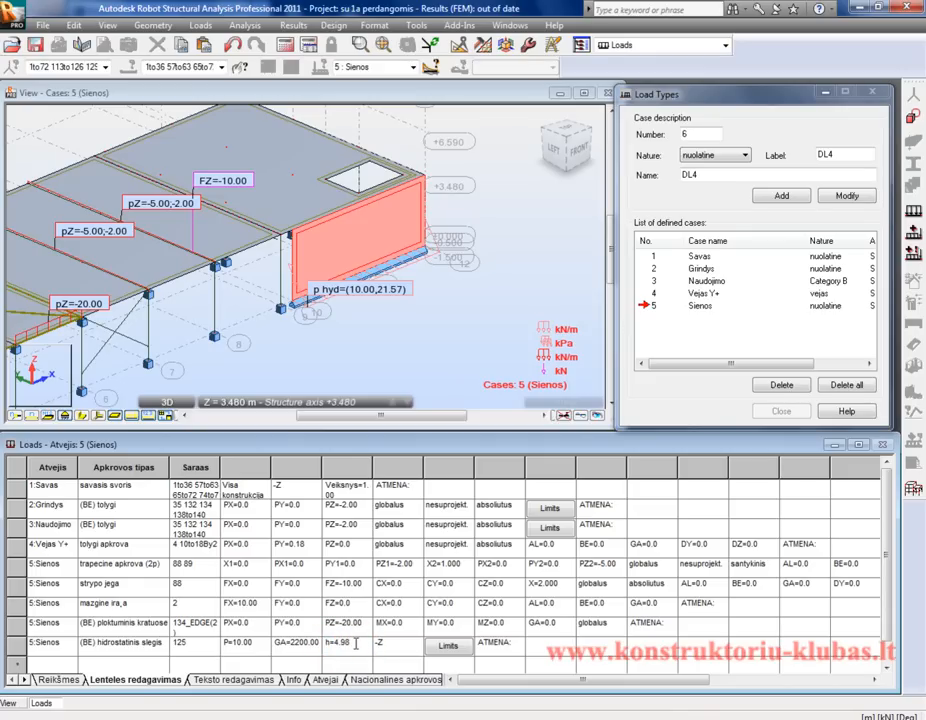
type("4.98")
key("Tab")
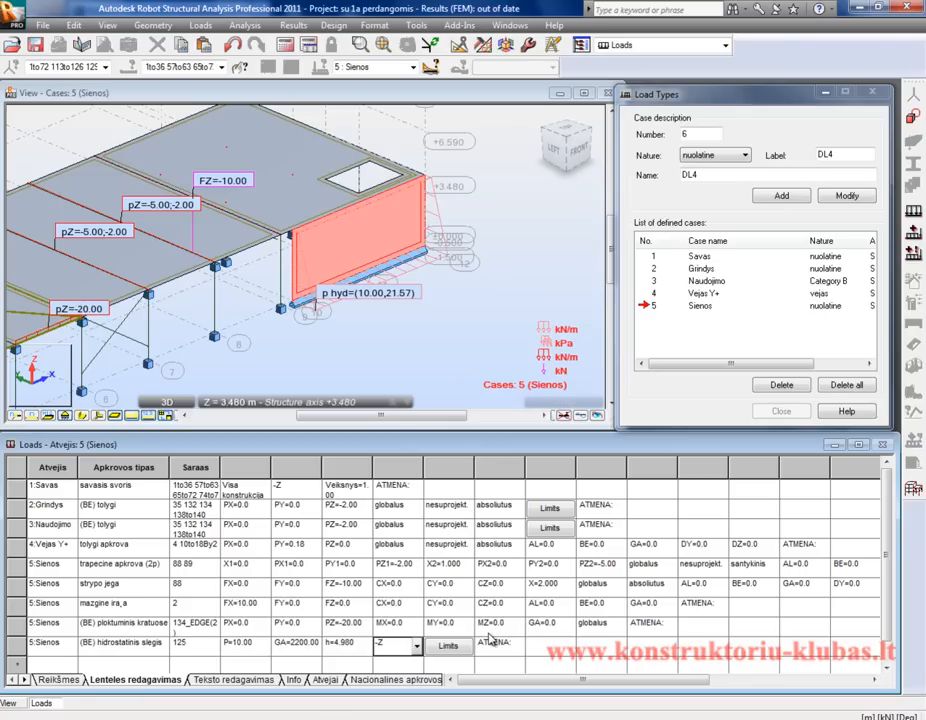
Step: Try the +Z axis as the direction of the wall's hydrostatic load
middle_click_drag(407, 341, 457, 337, "shift")
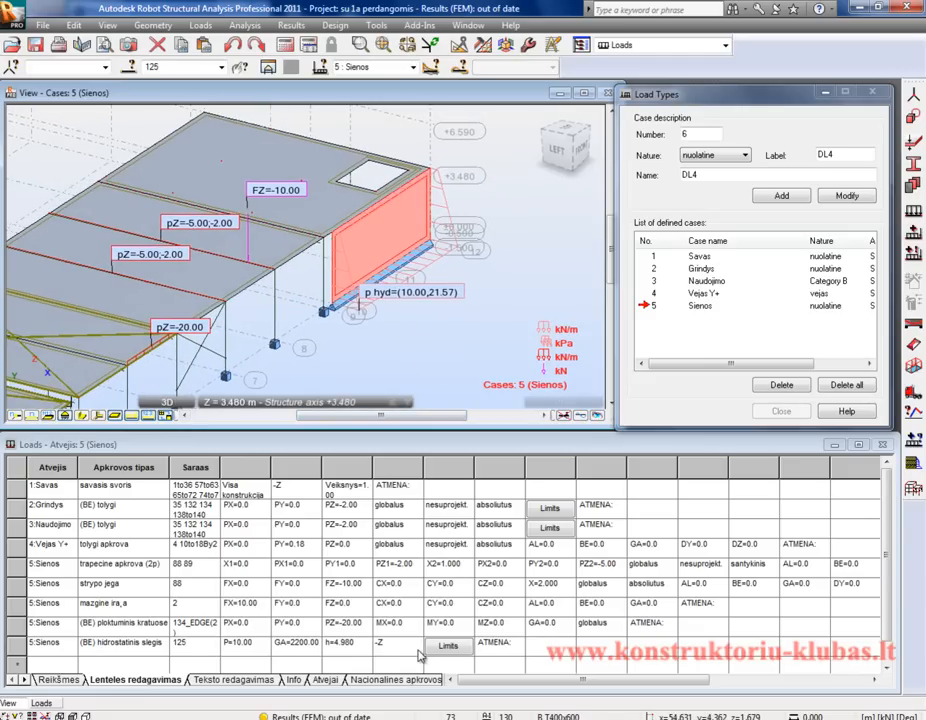
left_click(398, 645)
left_click(415, 647)
left_click(380, 704)
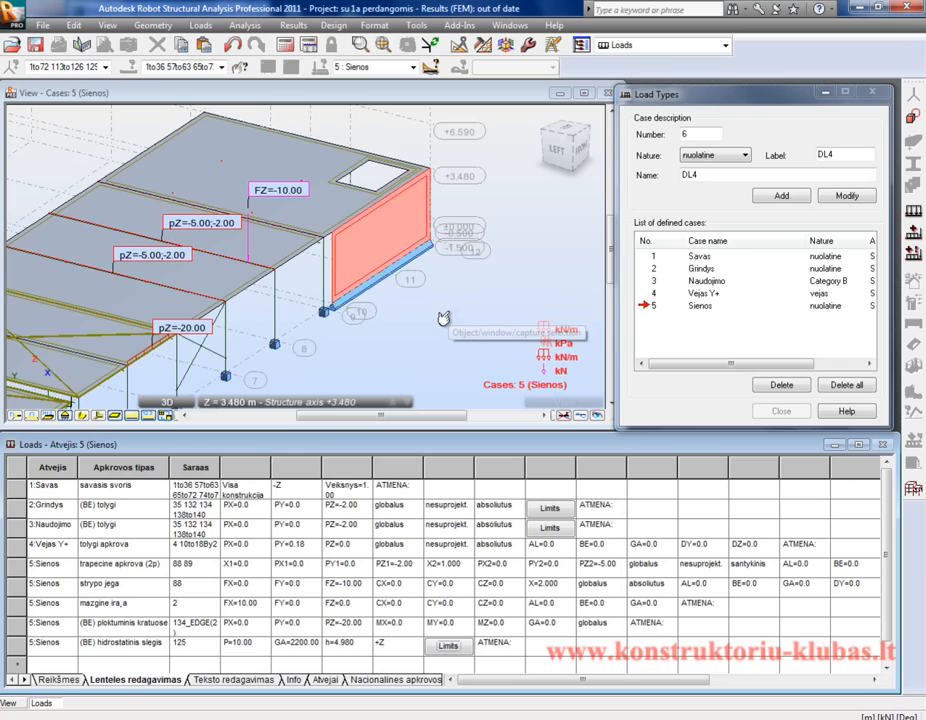
Step: Try the -Y axis as the direction of the wall's hydrostatic load
middle_click_drag(443, 318, 329, 345, "shift")
left_click(398, 645)
left_click(416, 646)
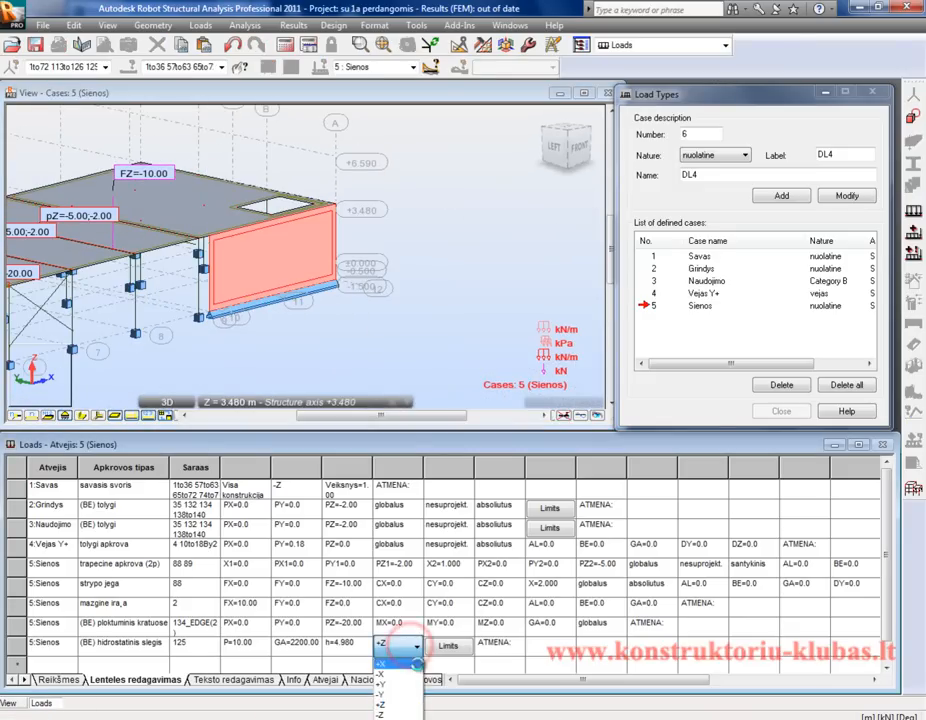
left_click(408, 699)
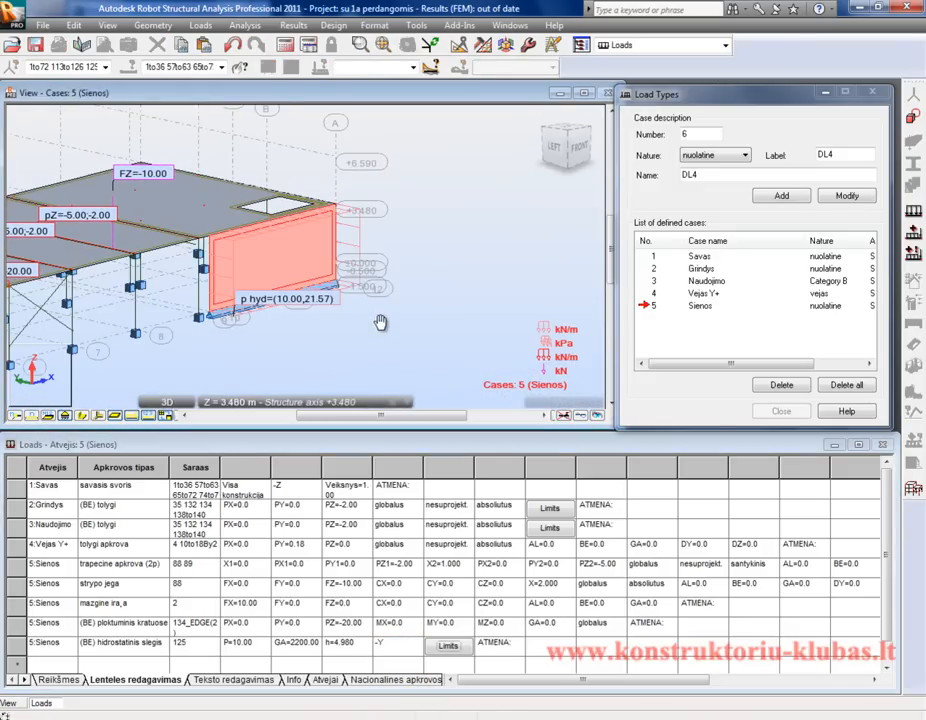
middle_click_drag(380, 322, 407, 351, "shift")
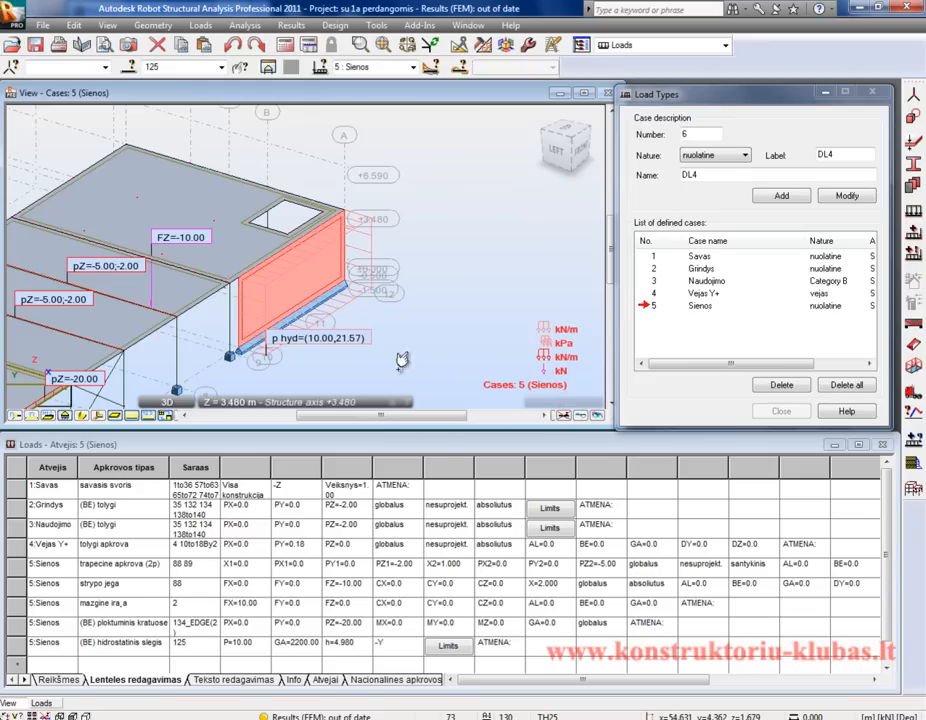
Step: Return the direction of the wall's hydrostatic load to the -Z axis and deselect the wall
left_click(398, 645)
left_click(416, 646)
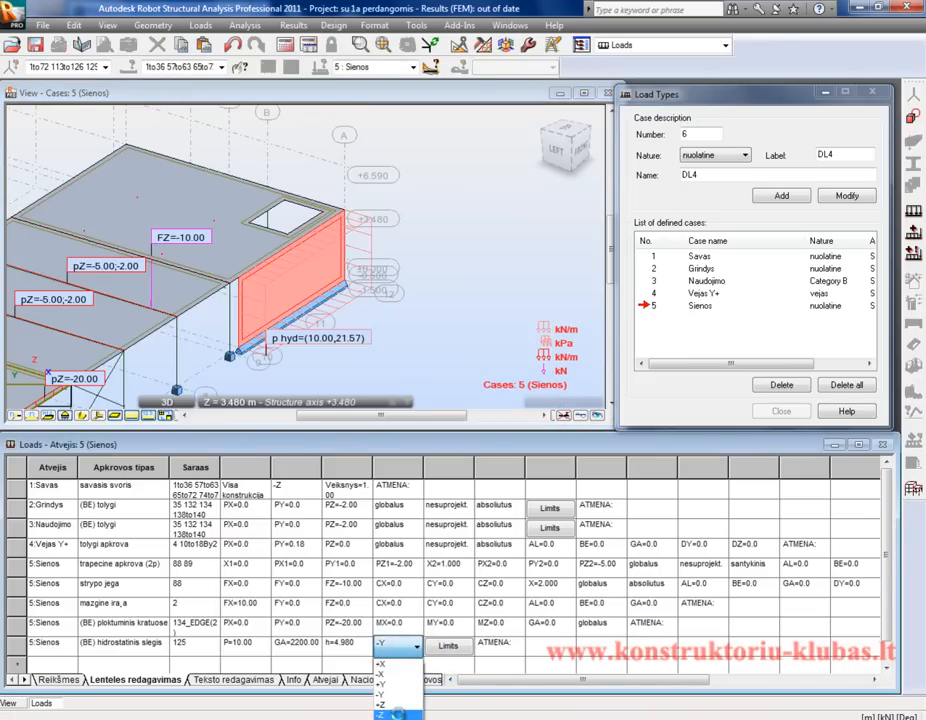
left_click(398, 714)
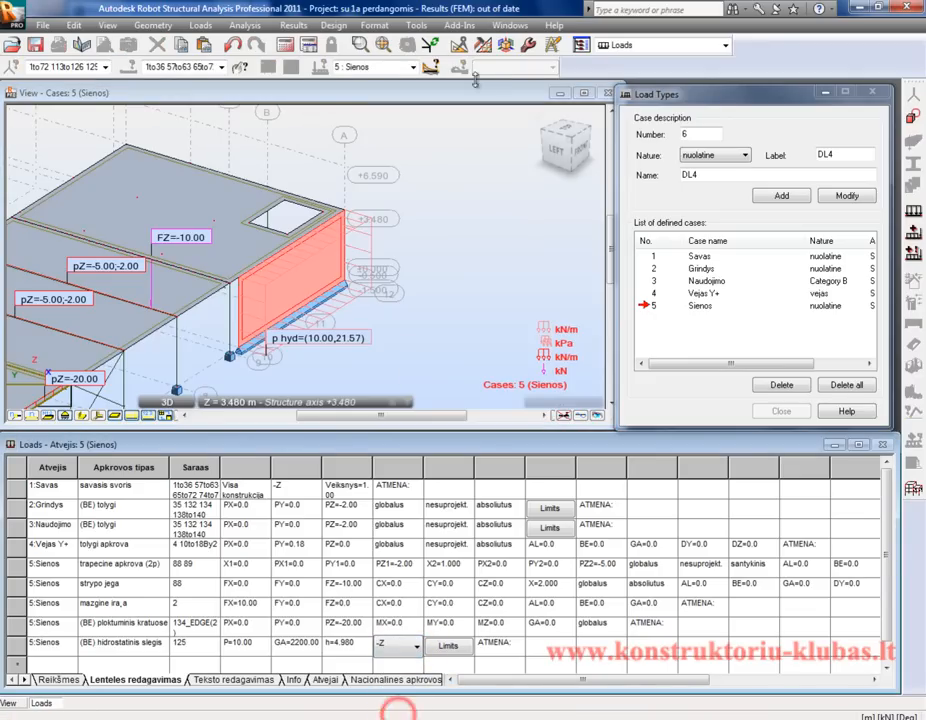
left_click(453, 321)
scroll(502, 264, "down", 3)
scroll(422, 350, "up", 2)
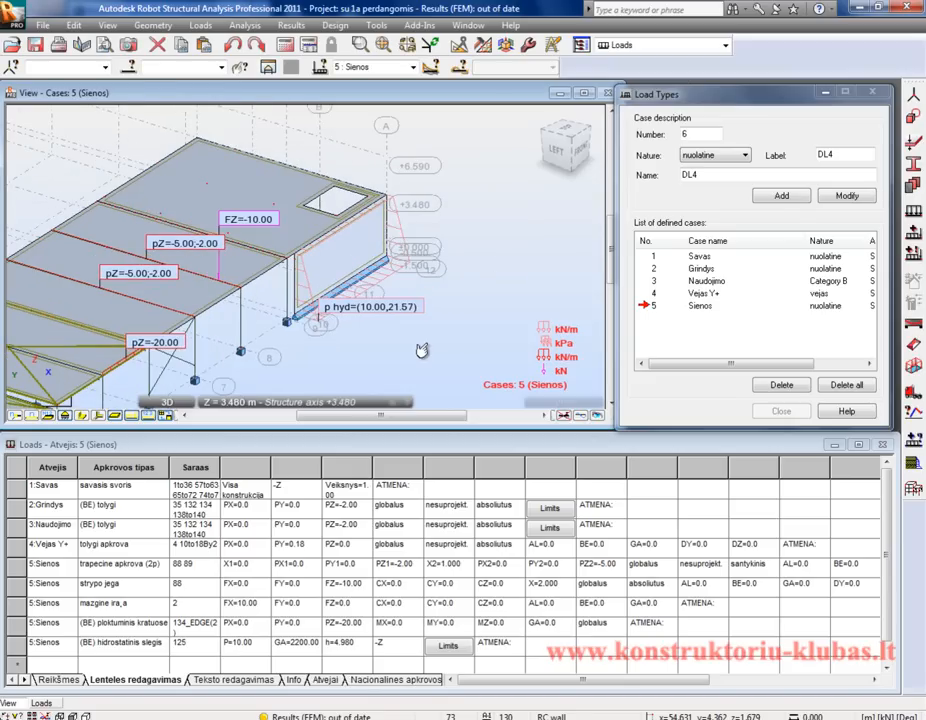
scroll(440, 335, "down", 2)
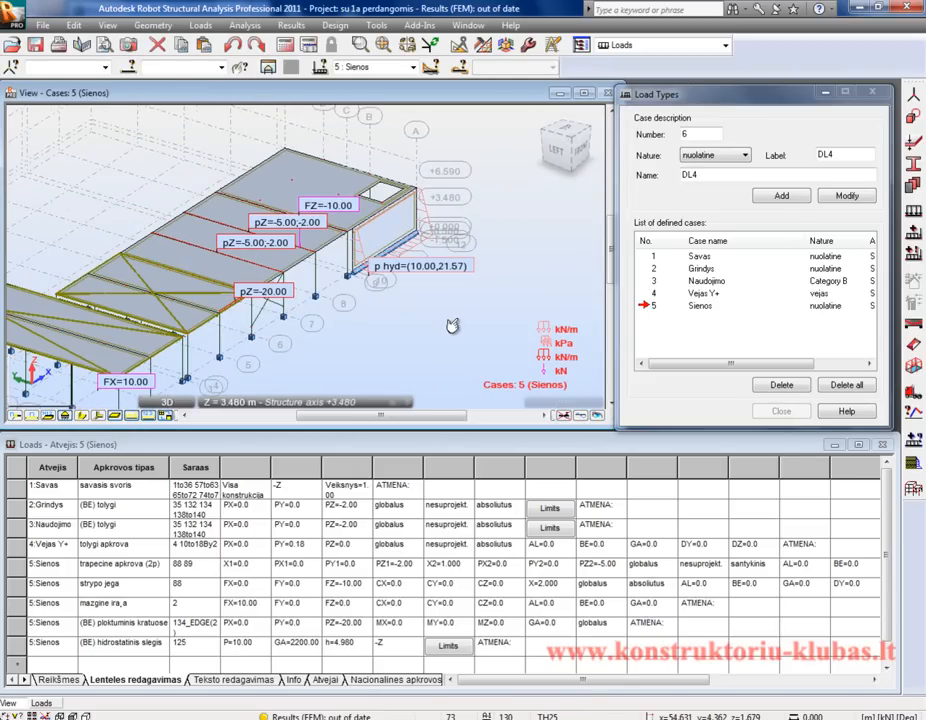
scroll(452, 325, "down", 2)
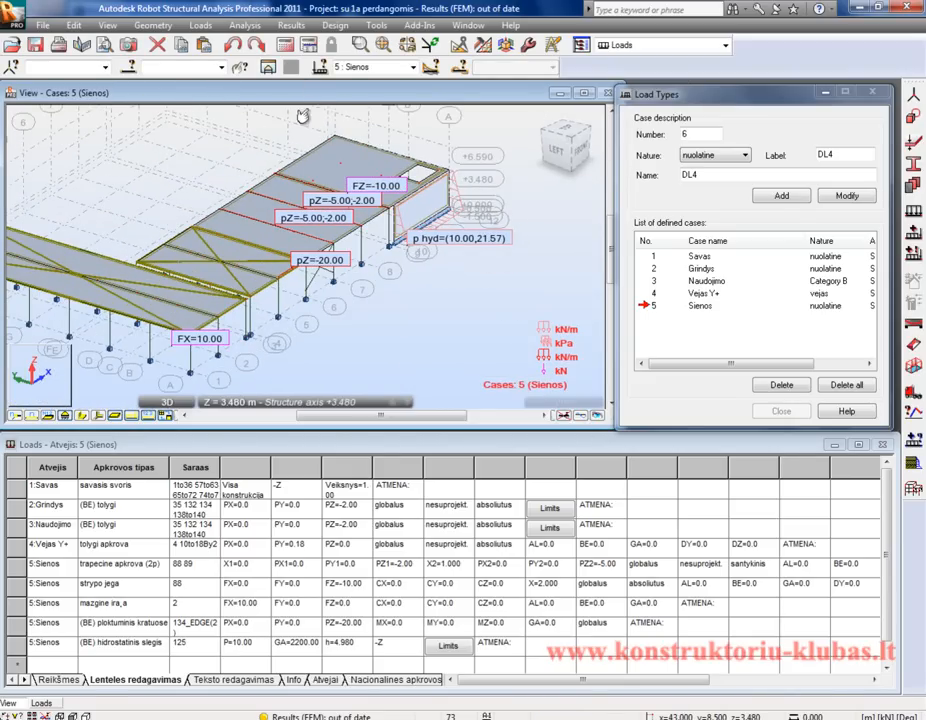
scroll(397, 300, "down", 2)
left_click(477, 343)
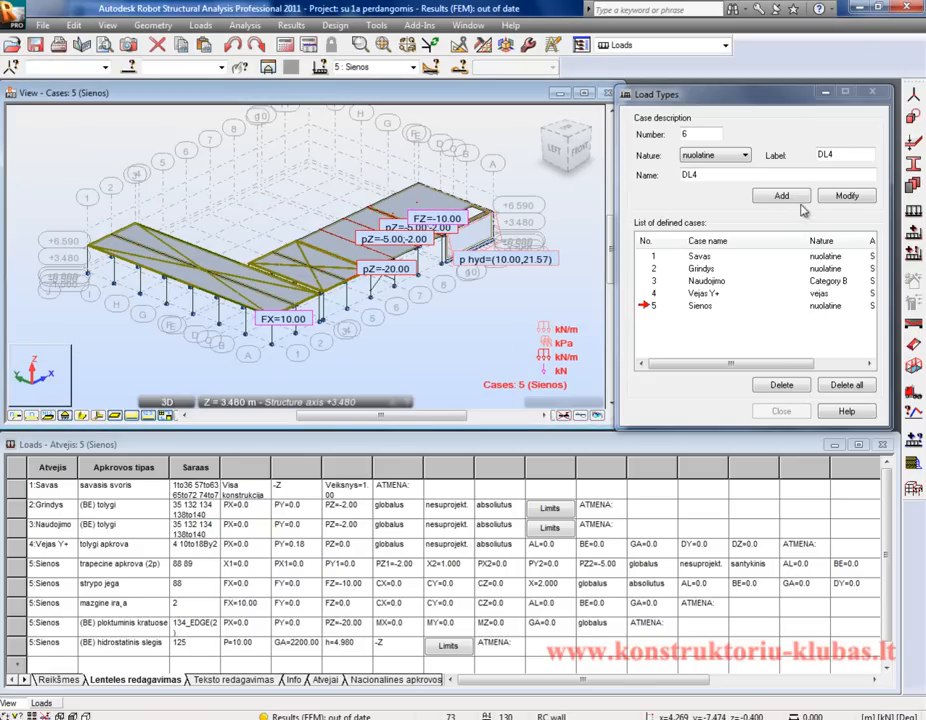
Step: Add load case 6 named "Vejas X+" with the wind nature (vejas)
double_click(726, 178)
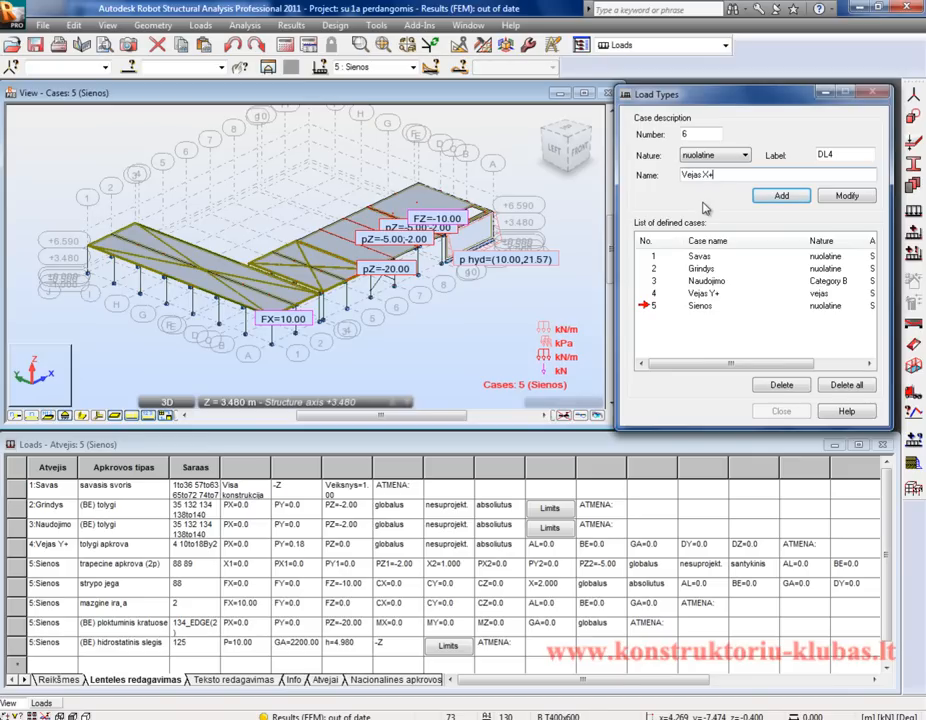
left_click(712, 157)
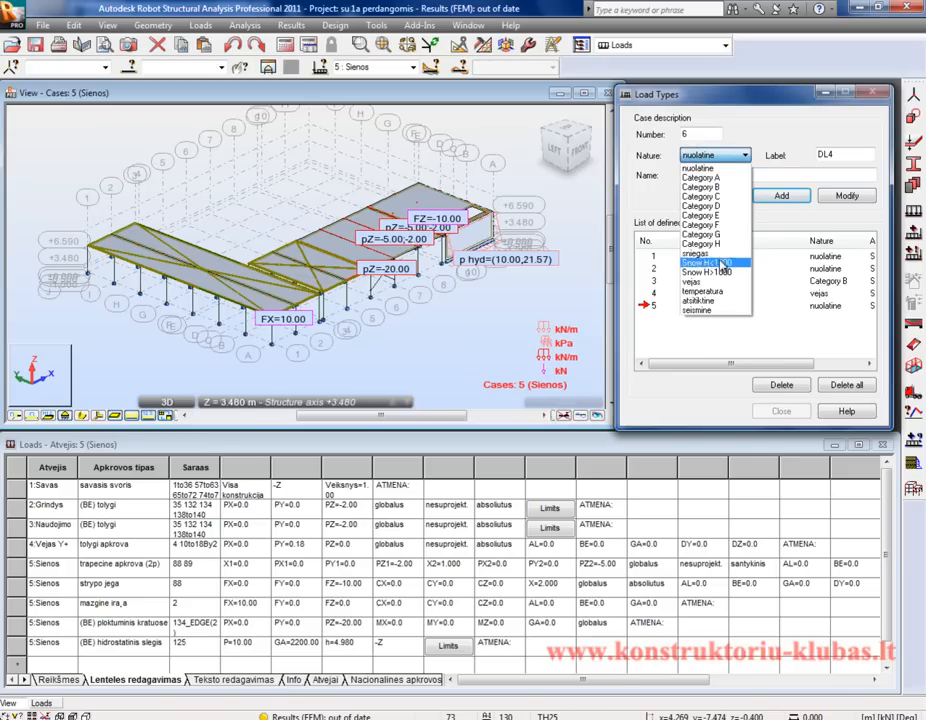
left_click(720, 284)
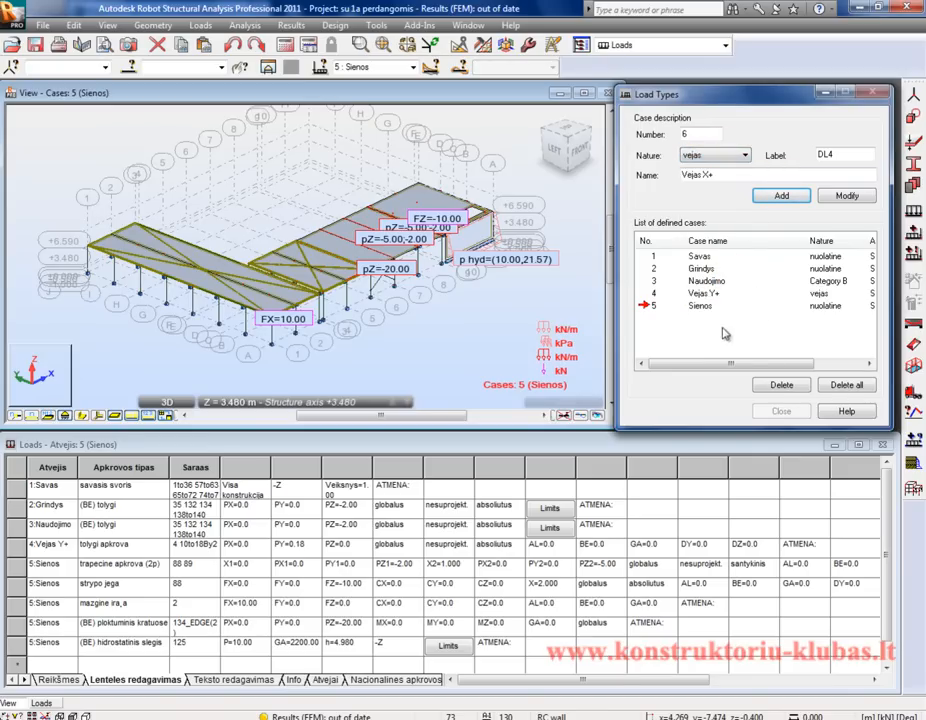
left_click(781, 195)
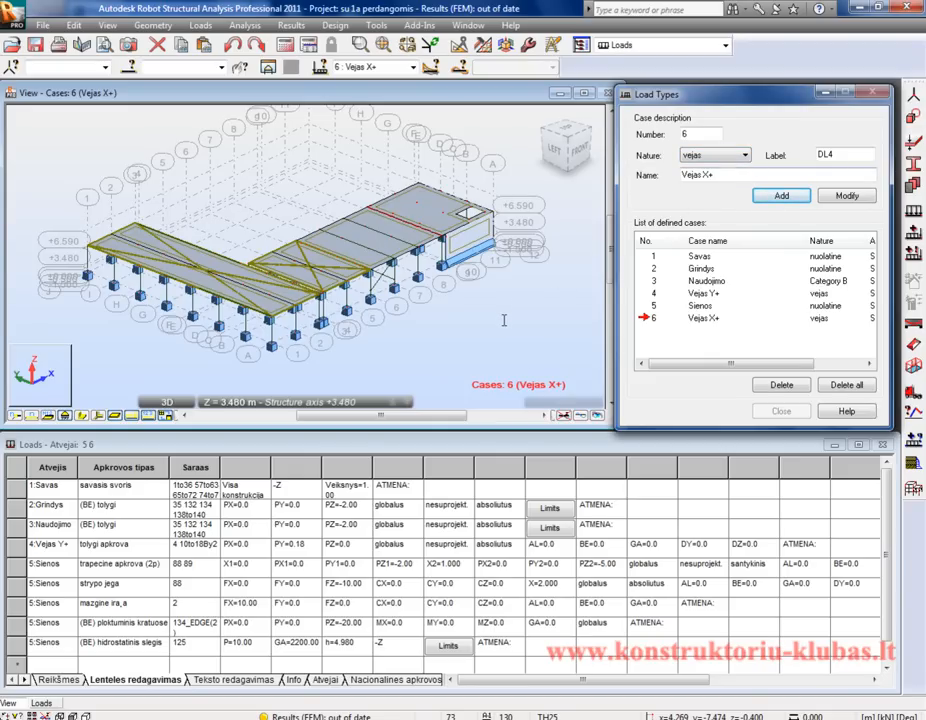
Step: Define a uniform bar load with p = 0.21 kN/m in global X and 0 in Y
left_click(912, 232)
left_click(673, 192)
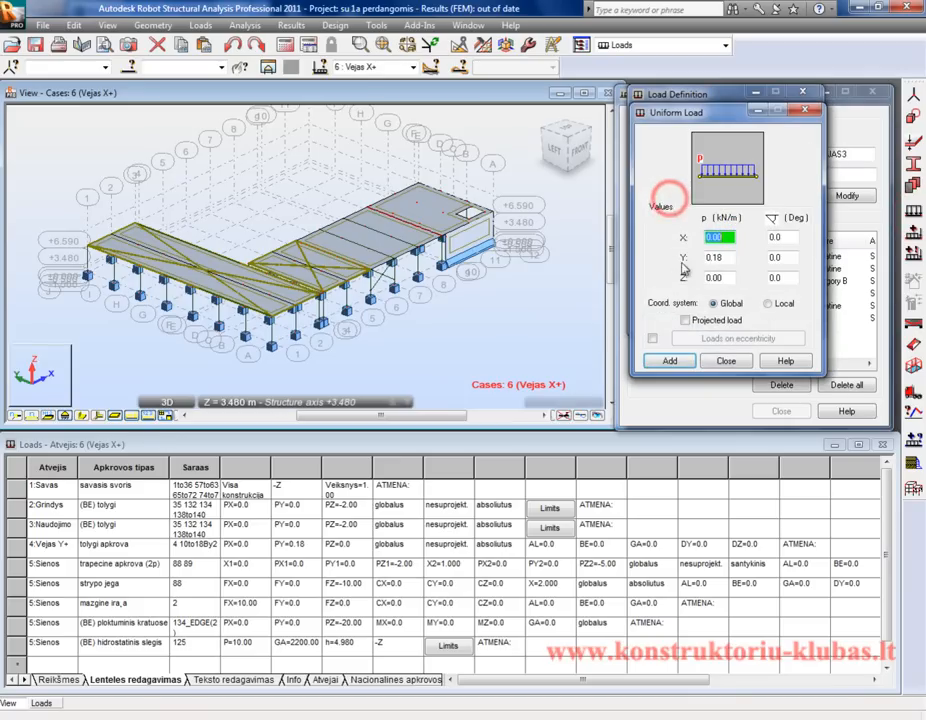
double_click(706, 259)
type("0")
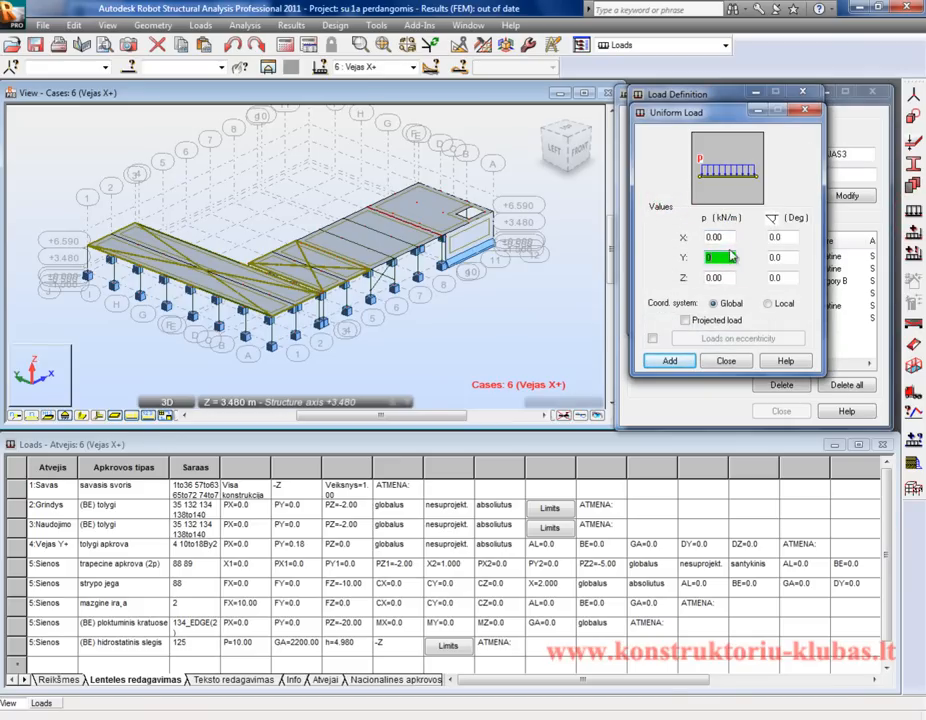
left_click_drag(734, 239, 703, 247)
type("0")
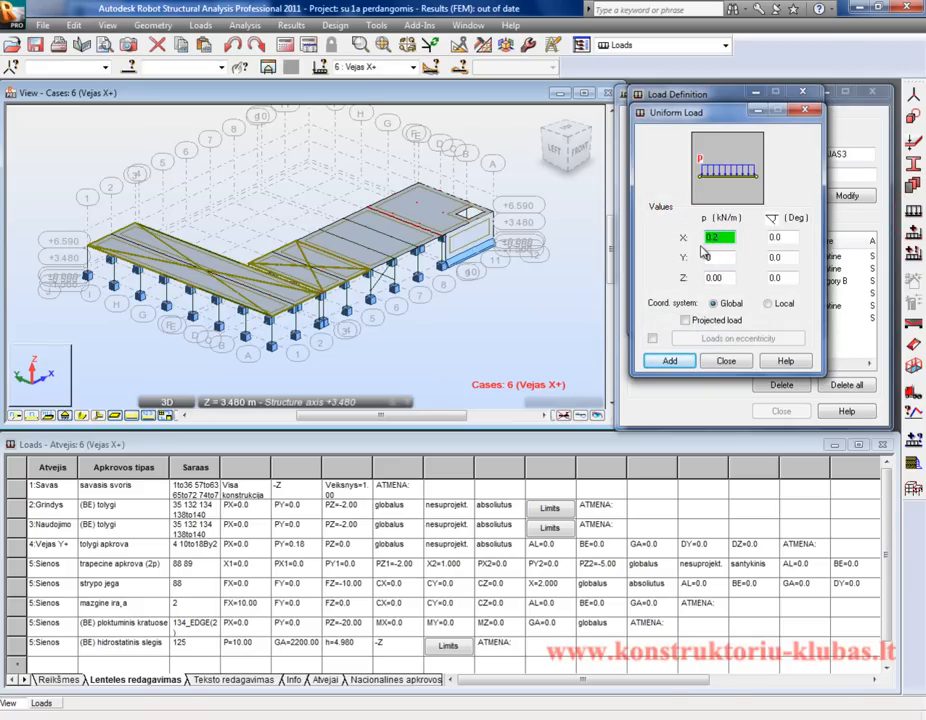
left_click(681, 361)
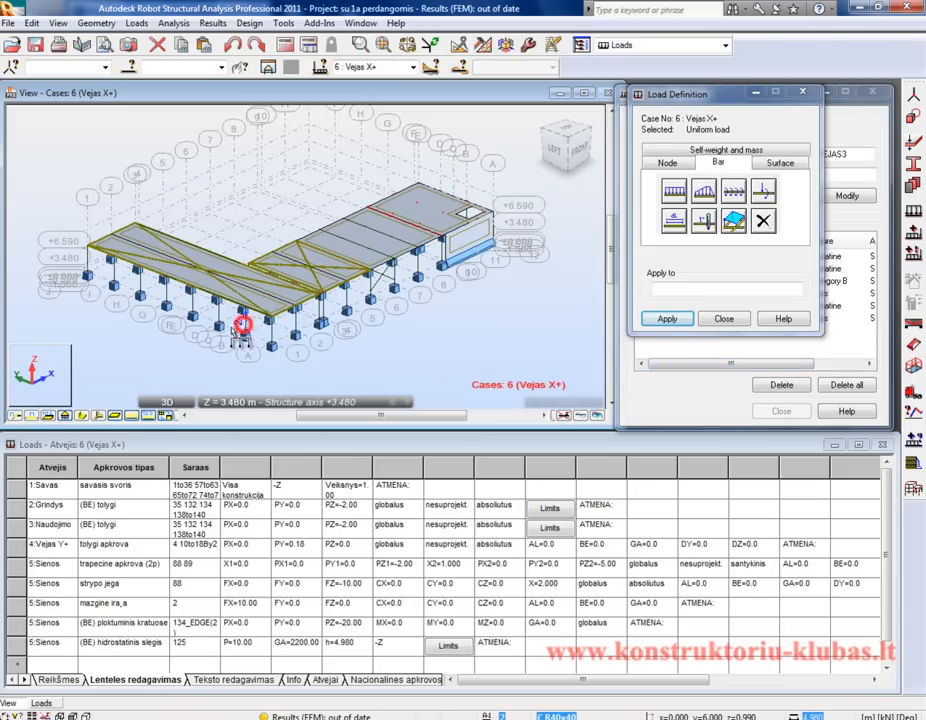
Step: Apply the uniform X load to the six intermediate columns along axis 1, bars 2 and 19 to 23
left_click(222, 316)
left_click(219, 315)
scroll(194, 314, "up", 2)
left_click(195, 303)
left_click(153, 288)
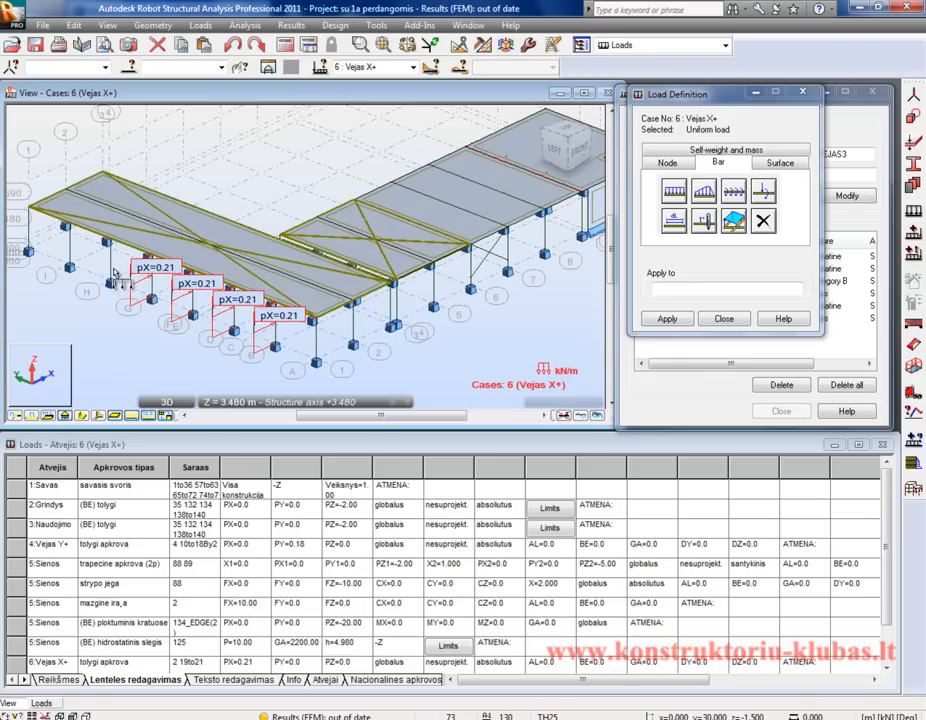
left_click(76, 256)
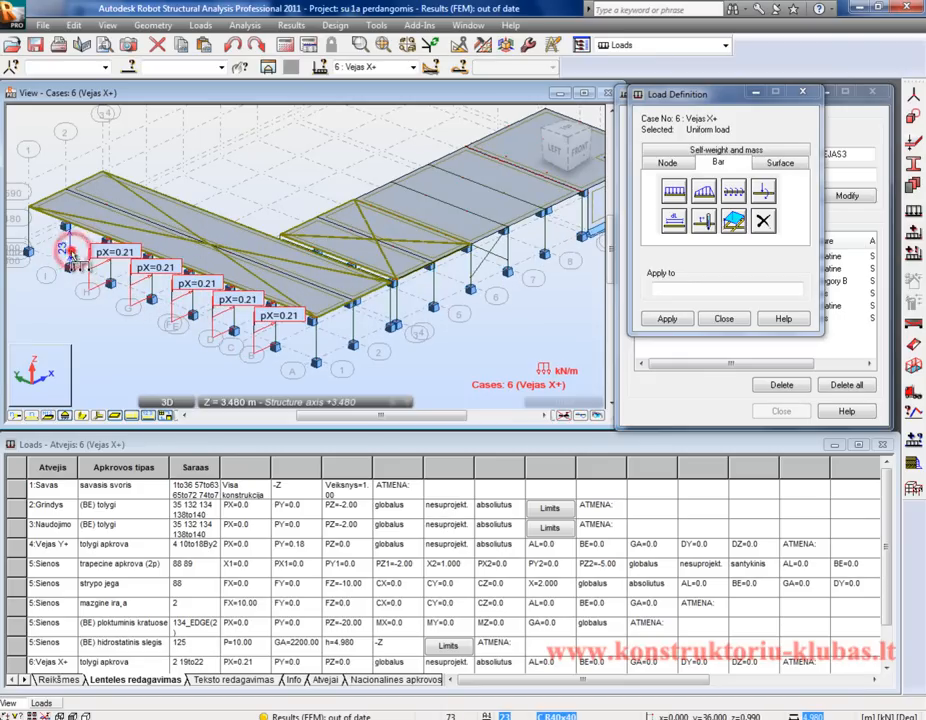
left_click(67, 249)
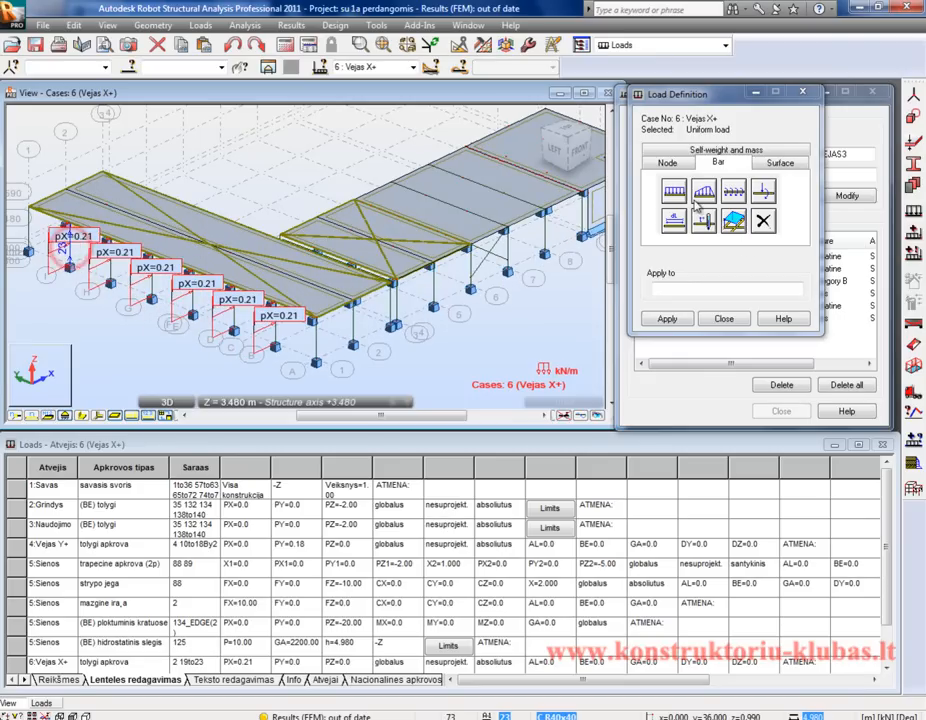
Step: Apply a uniform bar load of 0.11 kN/m in X to the two end columns along axis 1 and finish load definition
left_click(669, 190)
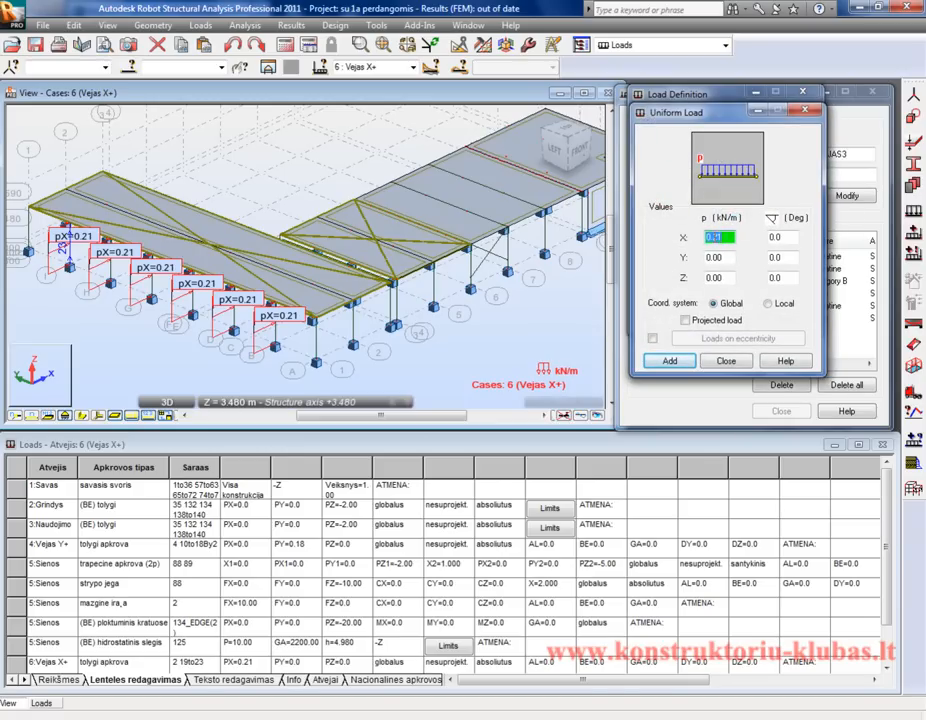
left_click(669, 360)
left_click(316, 348)
left_click(30, 230)
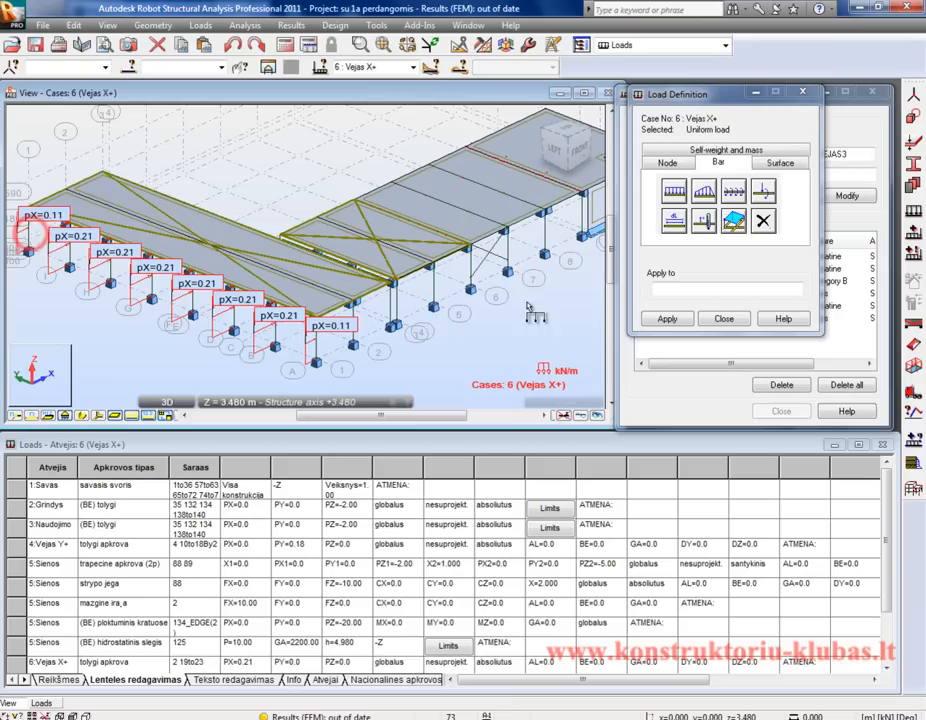
left_click(723, 318)
left_click(507, 350)
scroll(440, 330, "down", 2)
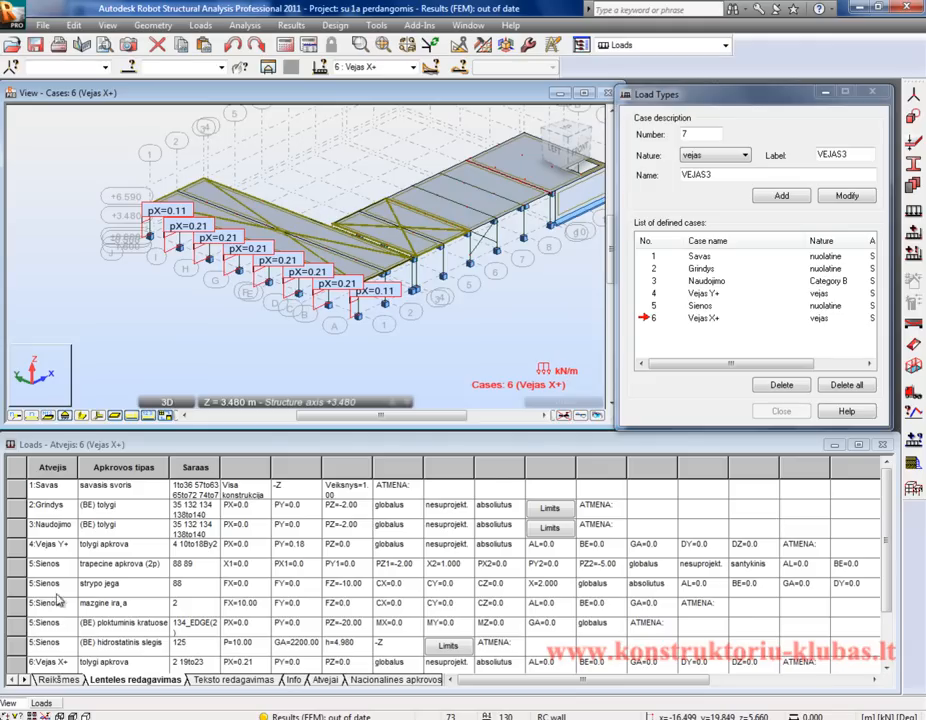
Step: Set PZ of the Grindys uniform load to -3.00 in the loads table
left_click(395, 510)
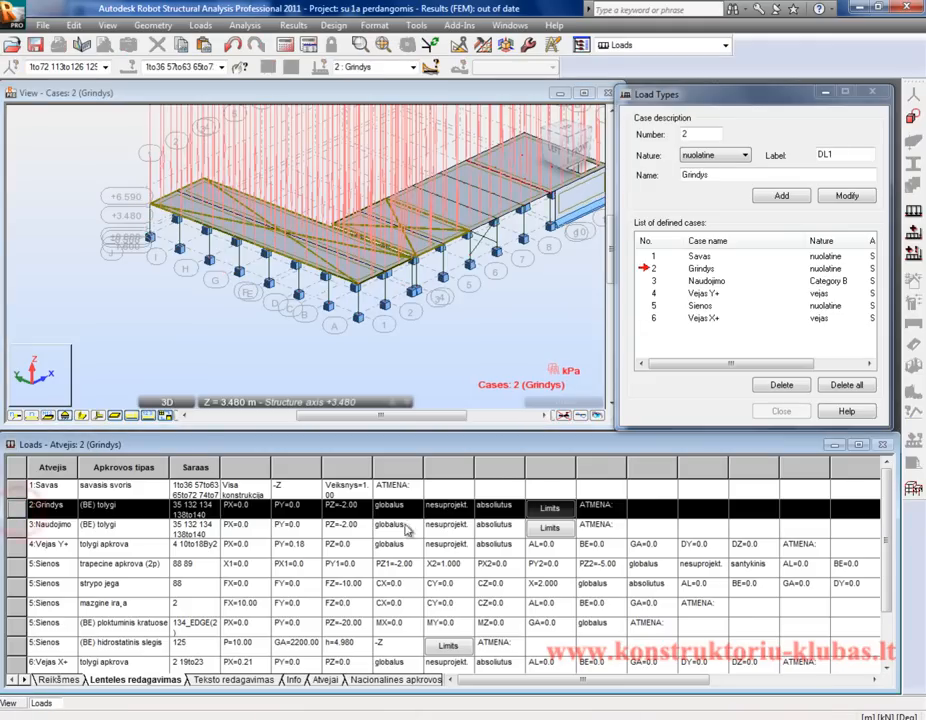
left_click(341, 506)
double_click(343, 506)
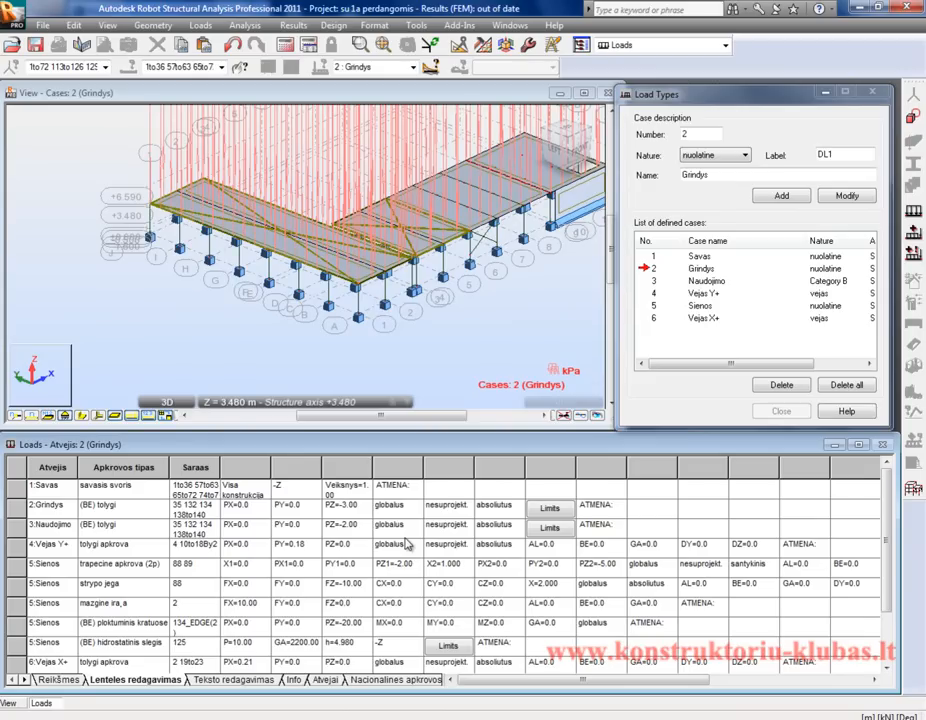
key("Tab")
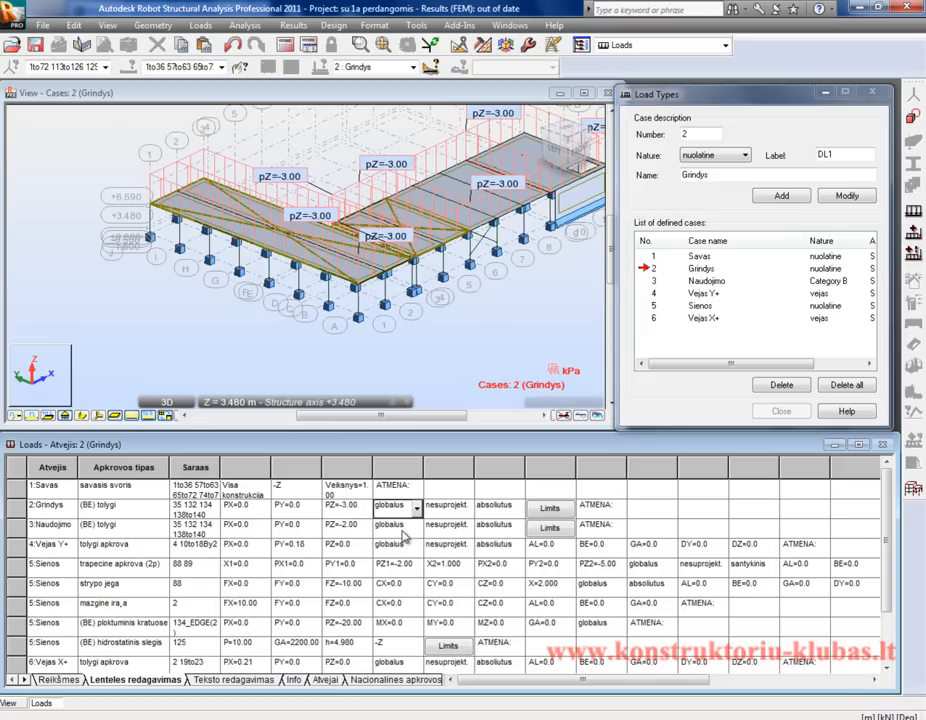
Step: Try Category E as the nature of load case 3 Naudojimo
left_click(348, 527)
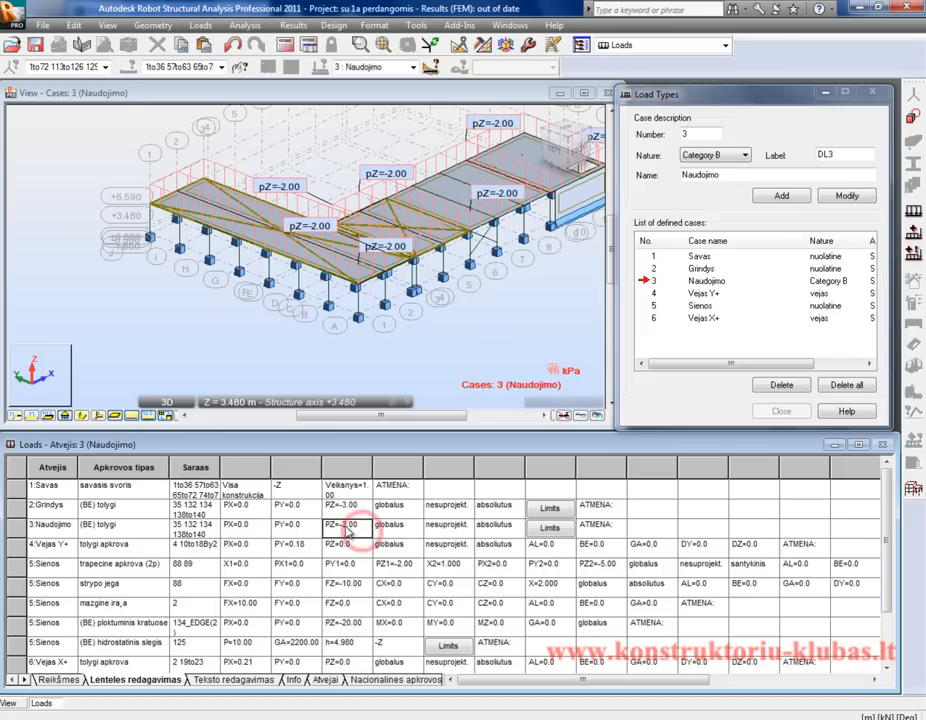
left_click(349, 529)
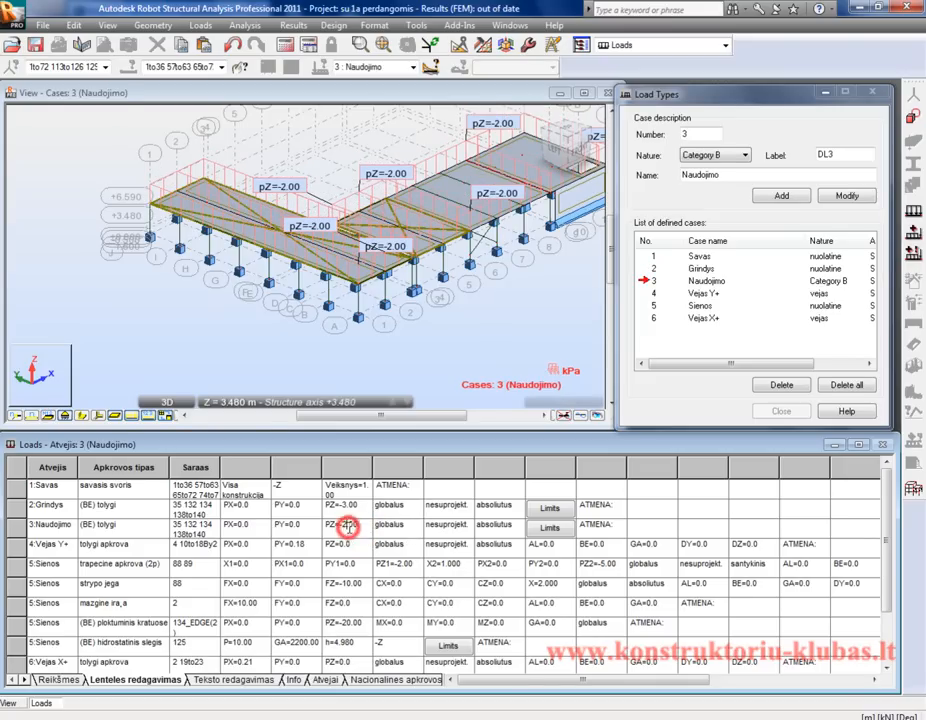
left_click(653, 281)
left_click(740, 155)
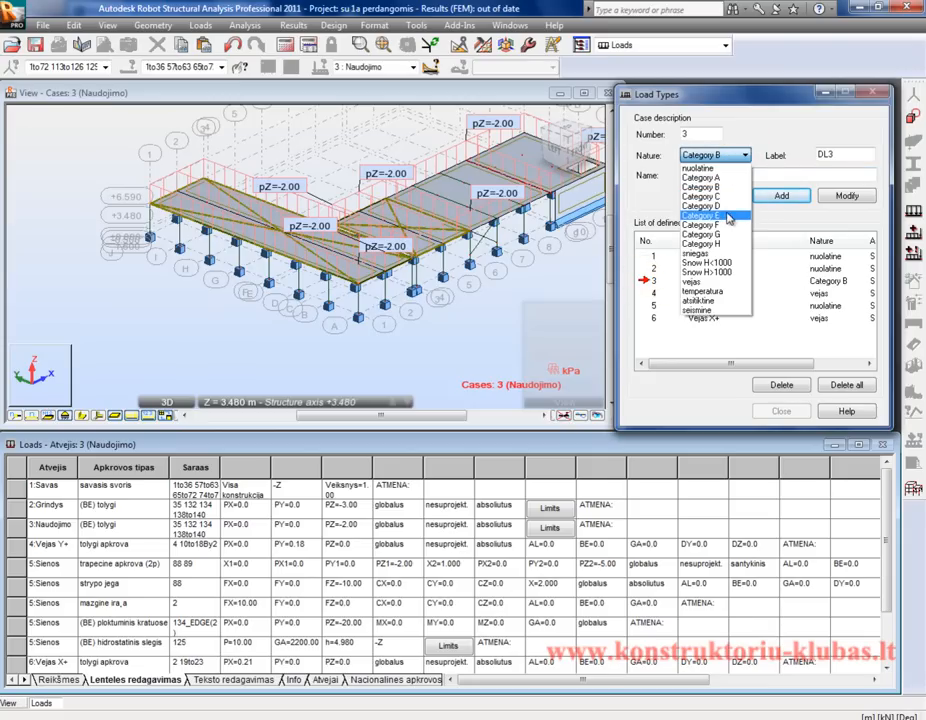
left_click(712, 215)
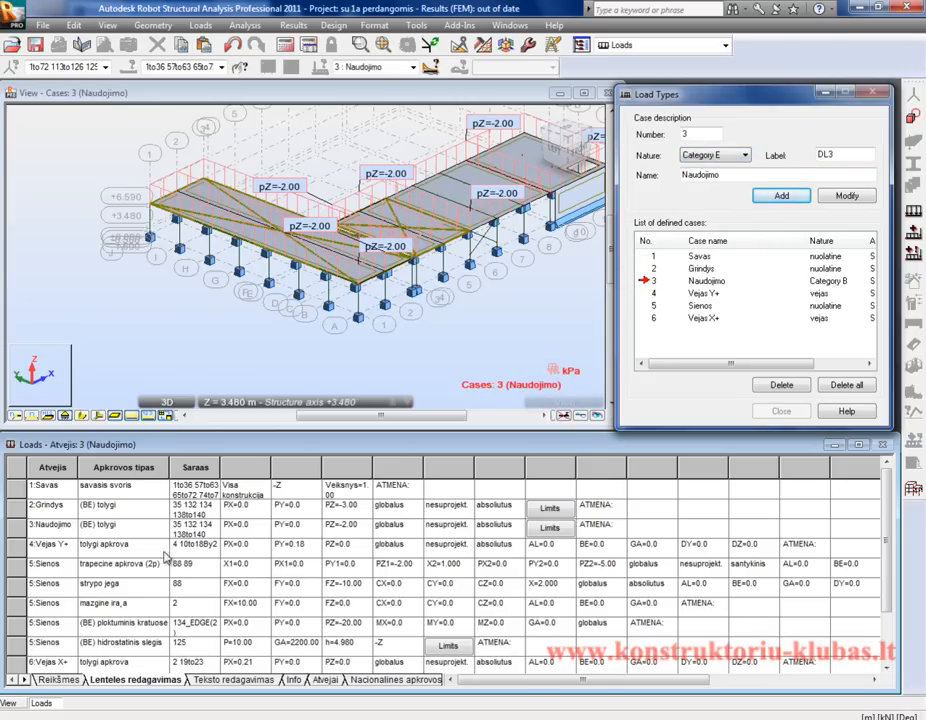
Step: Set PZ of the Naudojimo uniform load to -7.00 in the loads table
left_click(17, 526)
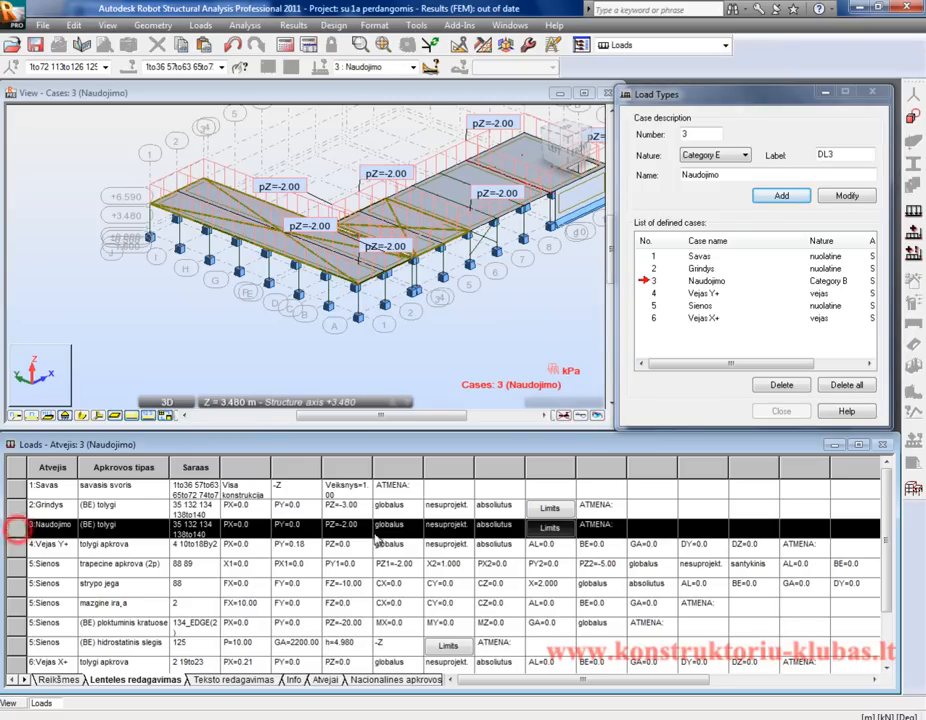
left_click(343, 527)
double_click(343, 527)
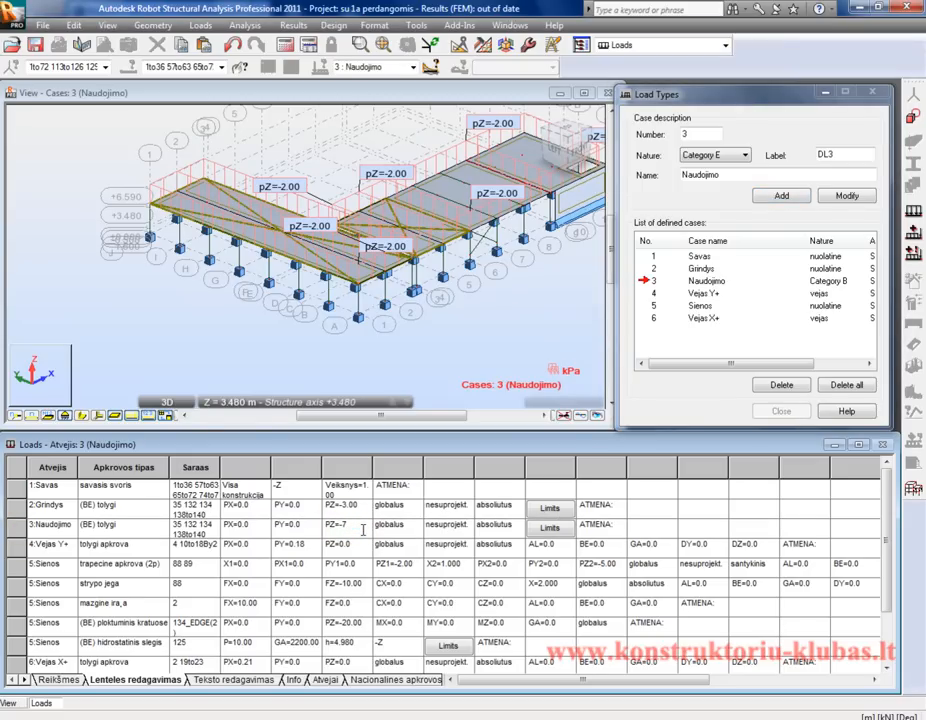
type("-7")
key("Tab")
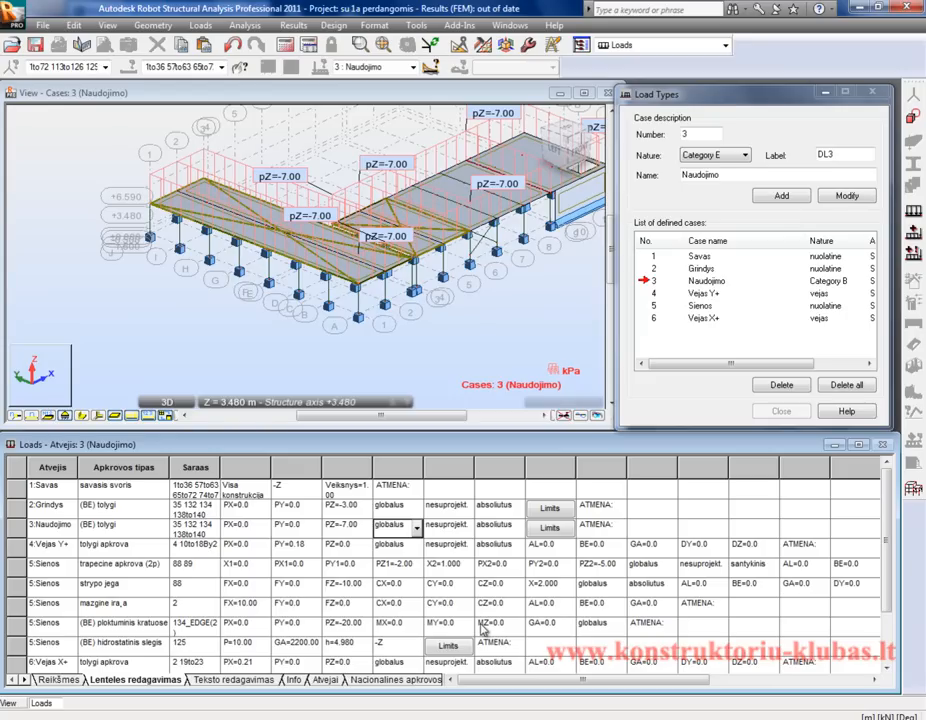
left_click(190, 330)
scroll(189, 366, "down", 3)
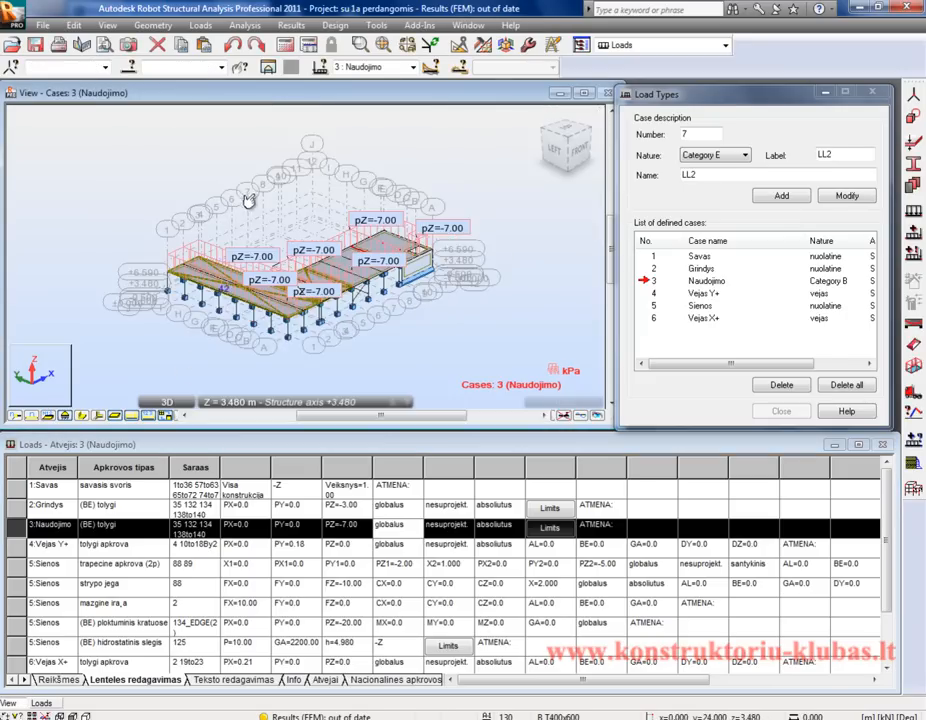
scroll(248, 200, "up", 3)
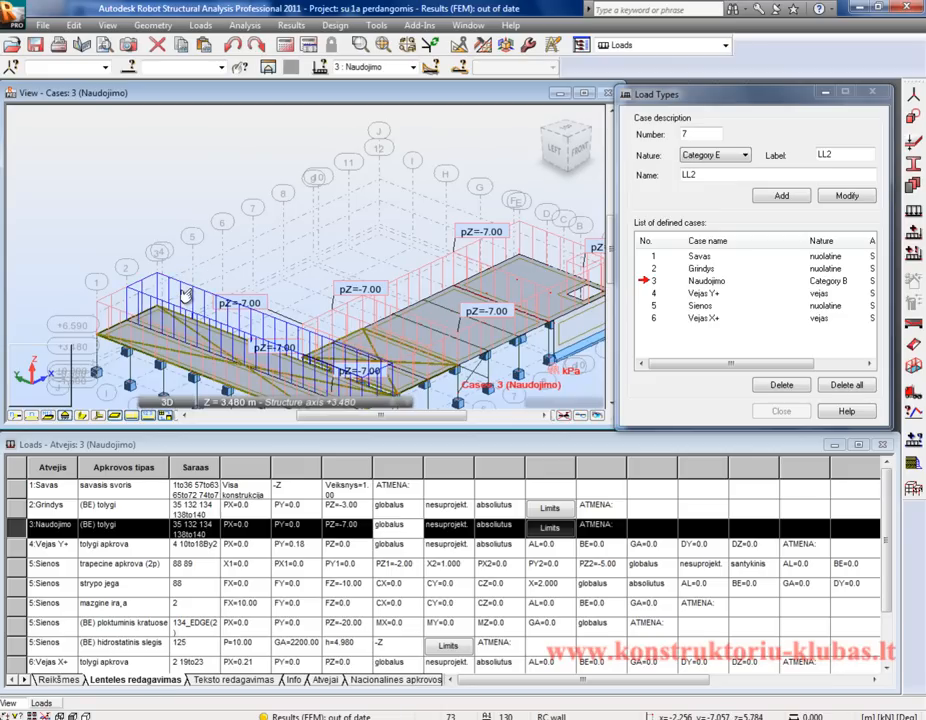
right_click(185, 293)
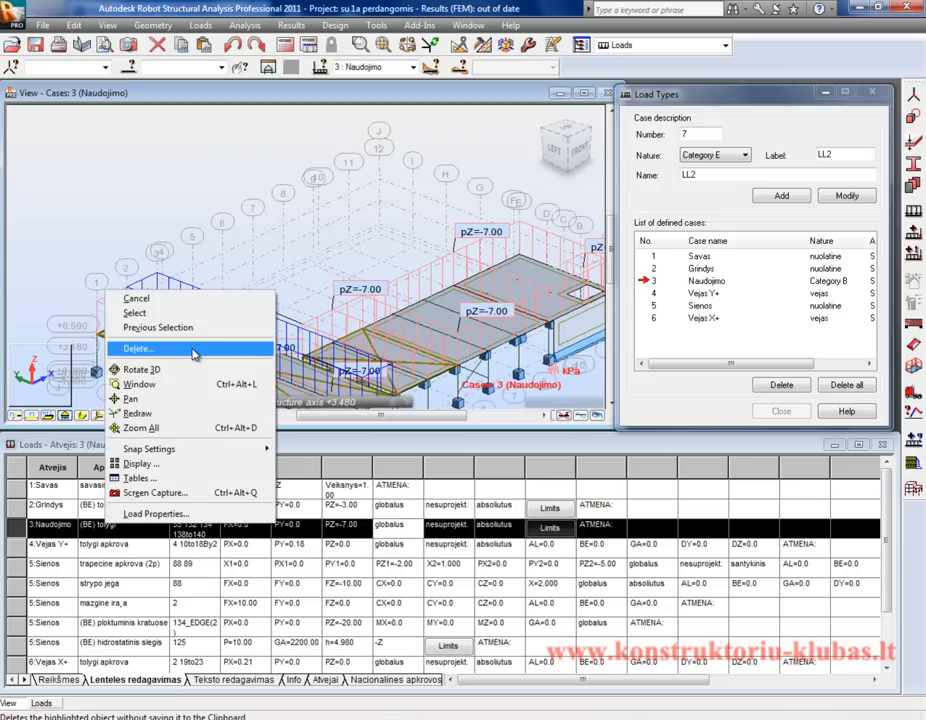
left_click(258, 257)
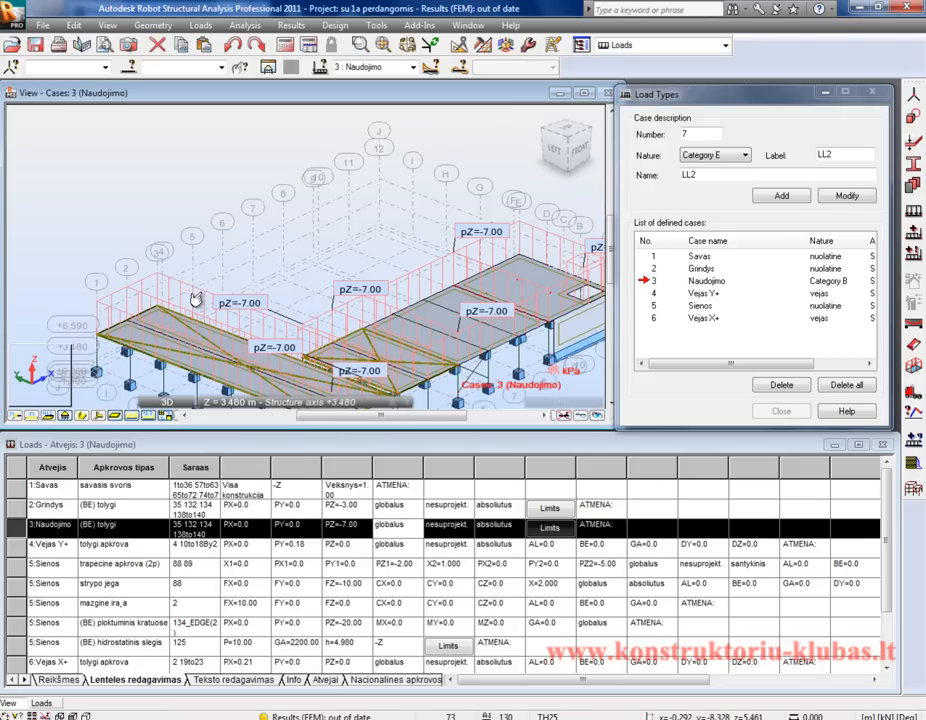
Step: Delete the Naudojimo uniform load from panel 140 using the option "only for the indicated one"
scroll(223, 291, "down", 2)
scroll(225, 292, "up", 3)
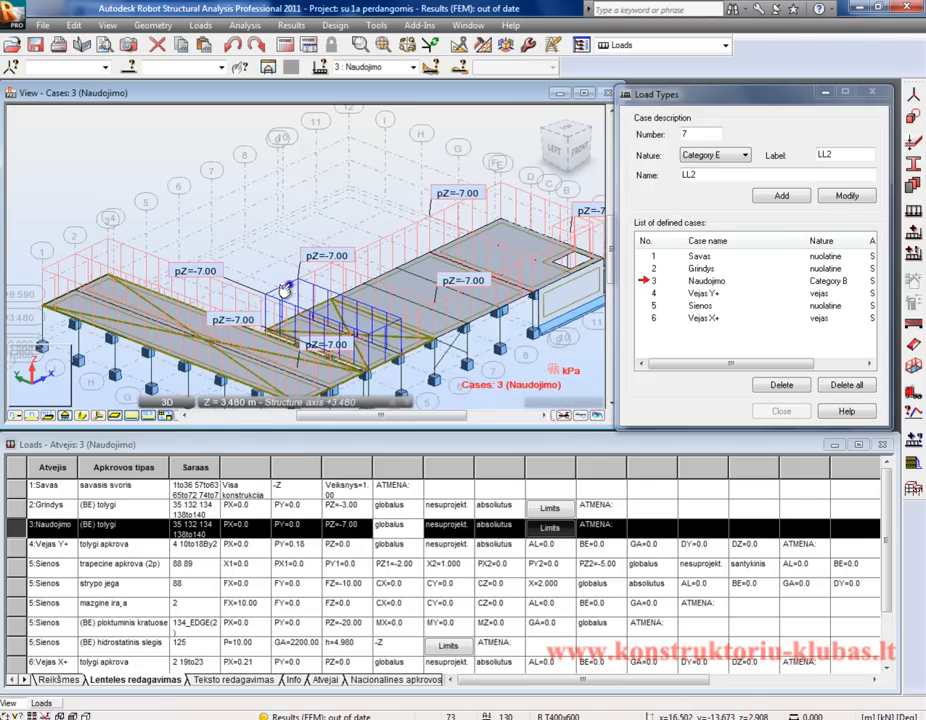
right_click(285, 290)
left_click(340, 345)
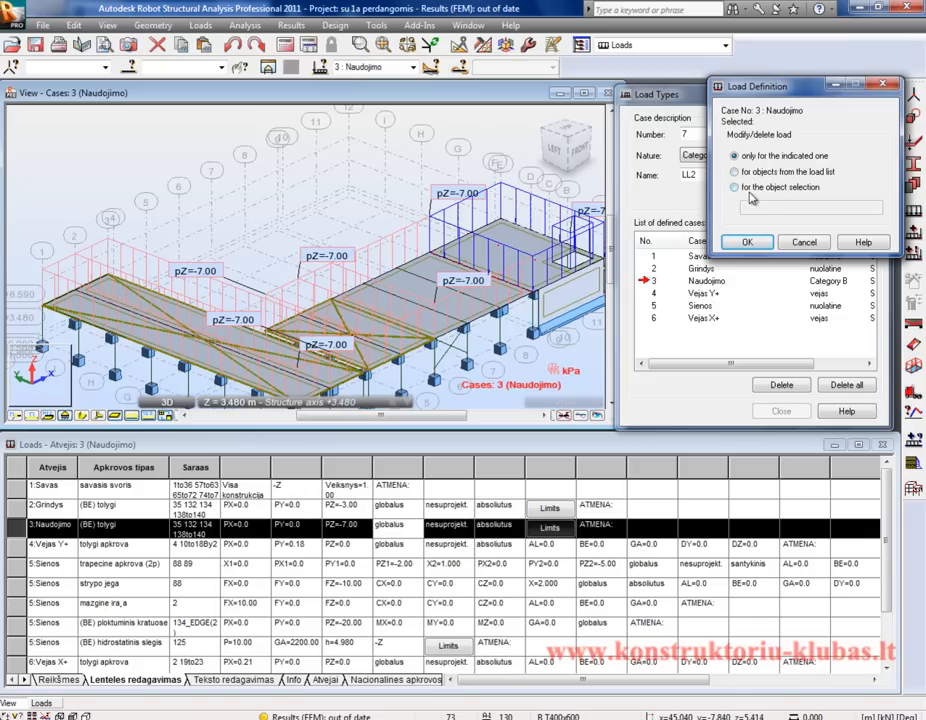
left_click(755, 242)
left_click(324, 223)
scroll(415, 194, "down", 2)
middle_click_drag(458, 302, 431, 350, "shift")
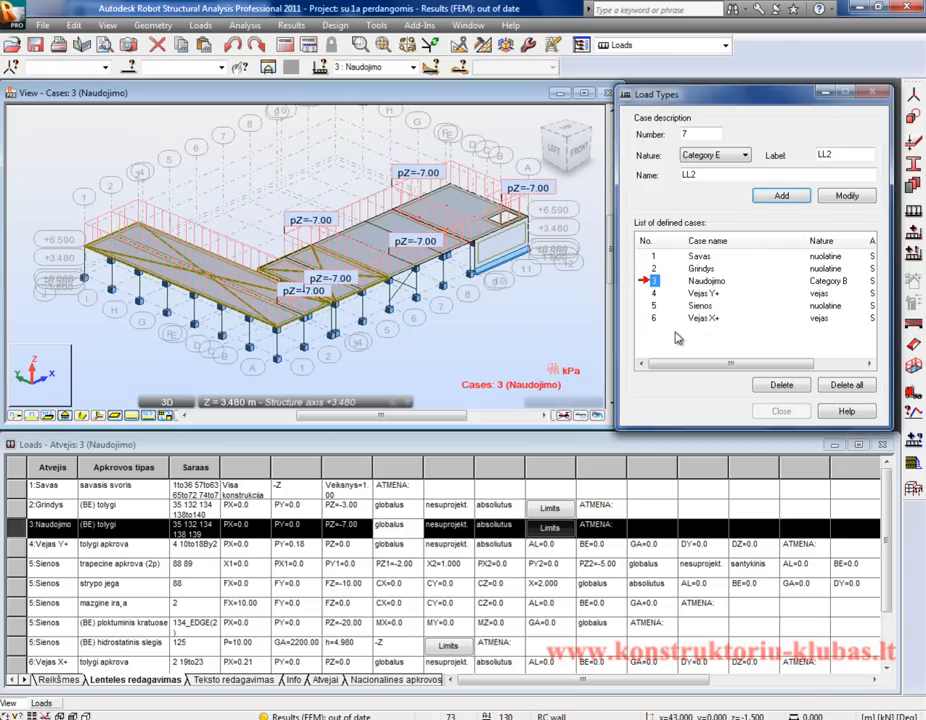
Step: Change the number of the wind load case Vejas Y+ to 10
left_click(648, 292)
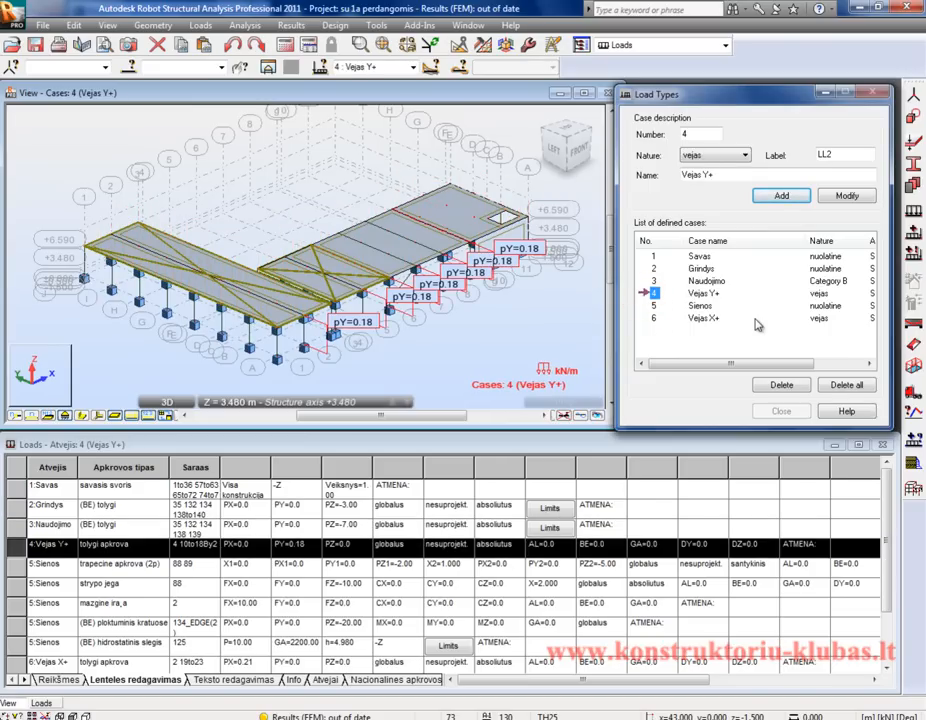
left_click_drag(707, 136, 684, 168)
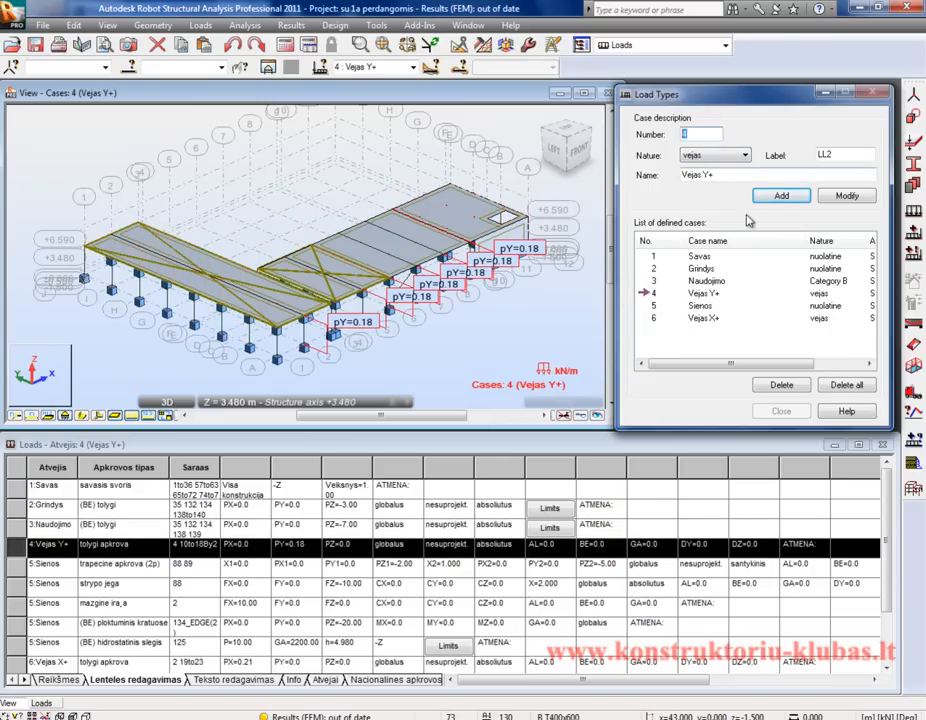
type("10")
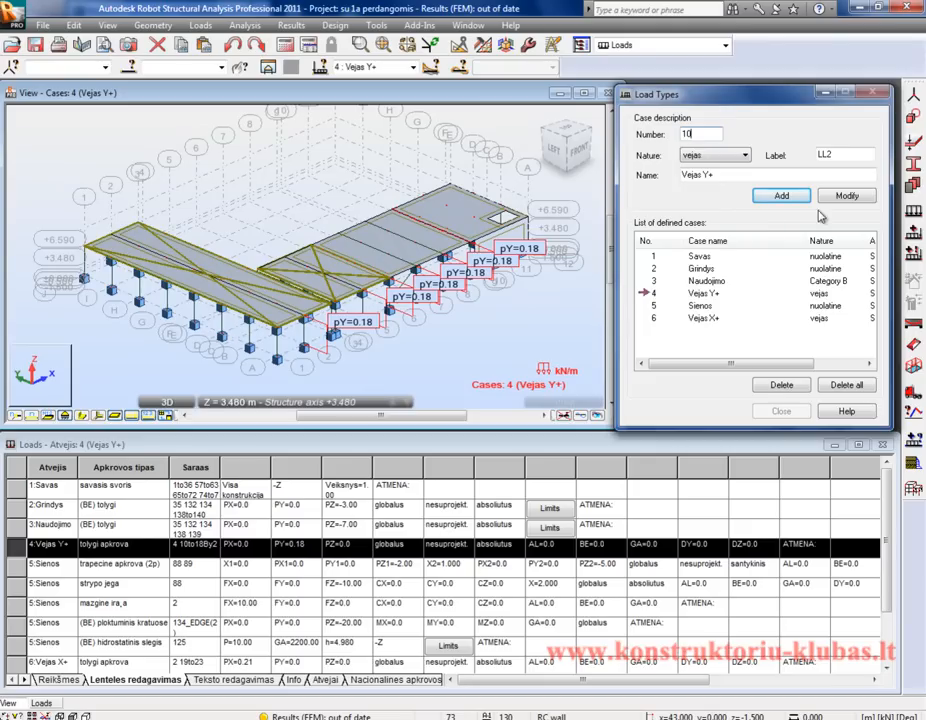
left_click(843, 195)
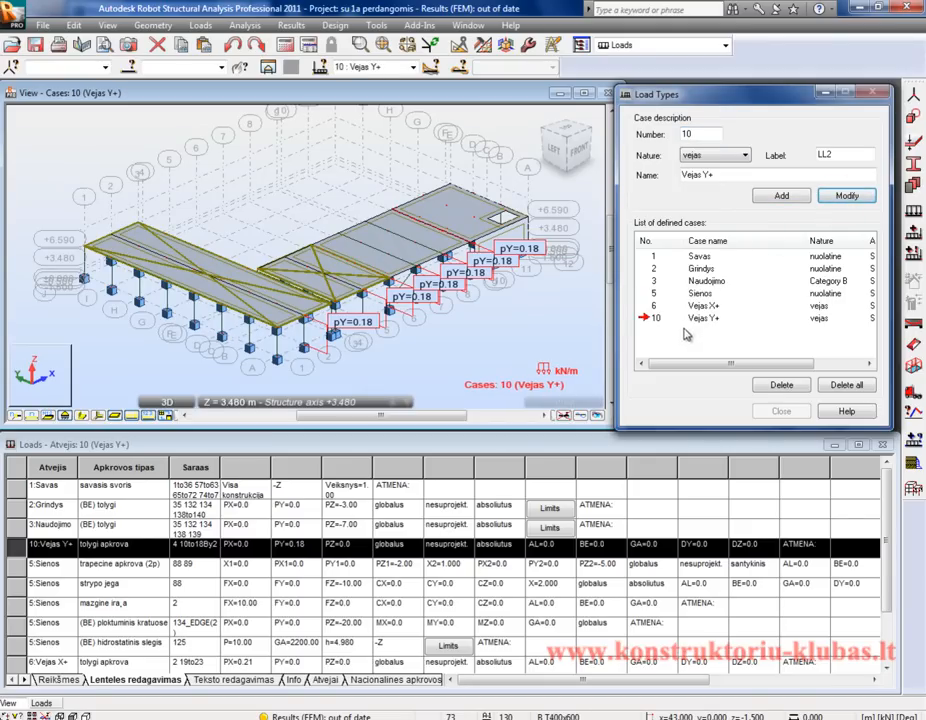
Step: Change the number of the wind load case Vejas X+ to 11
left_click(652, 306)
double_click(703, 135)
type("11")
left_click(845, 195)
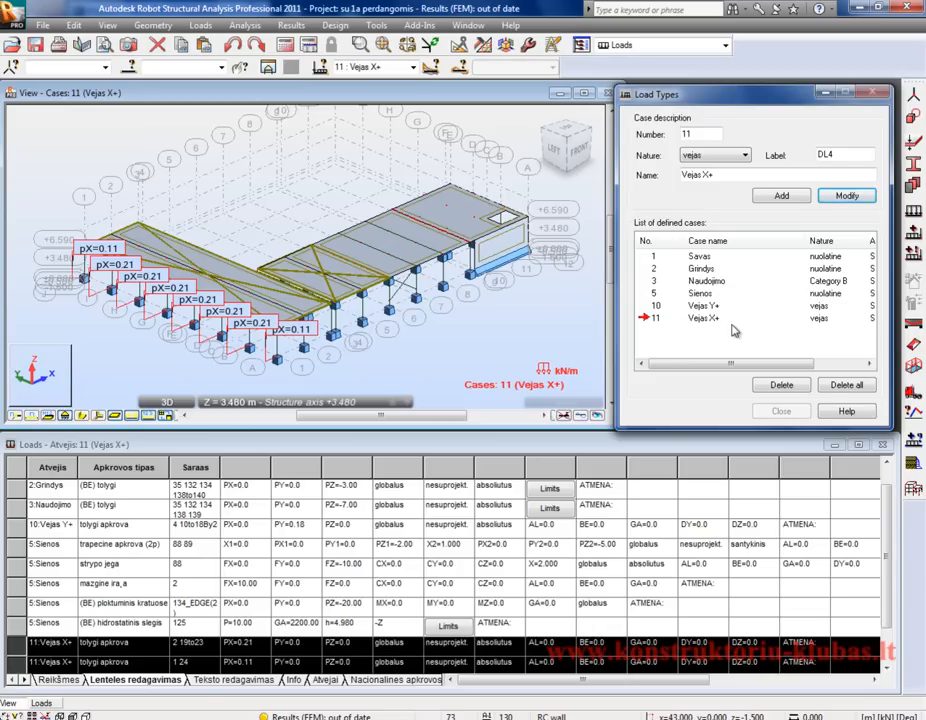
left_click(485, 351)
scroll(441, 301, "down", 1)
scroll(473, 358, "up", 1)
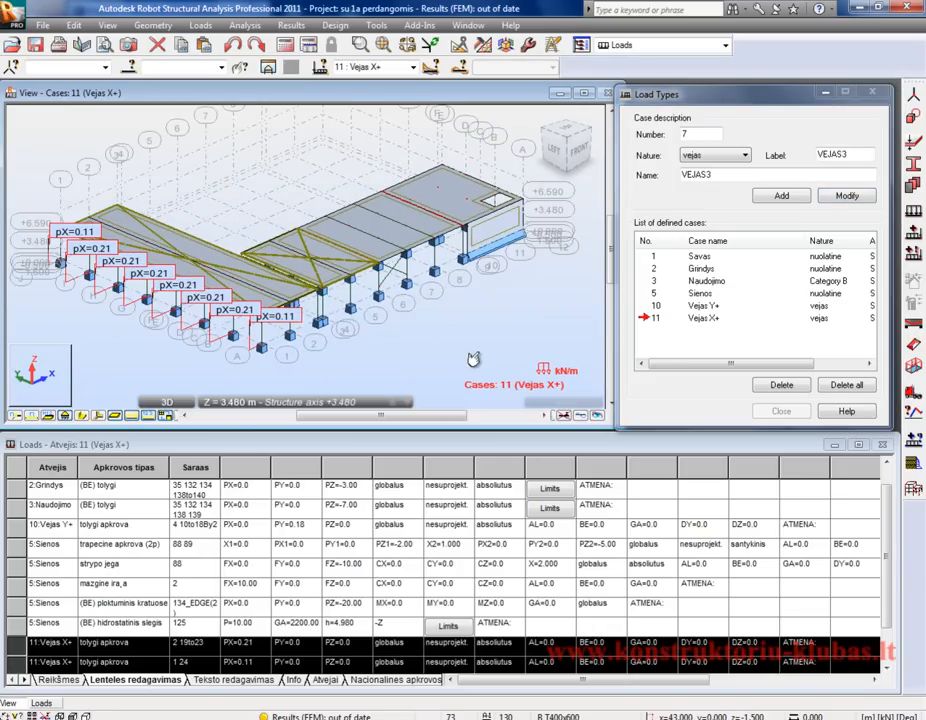